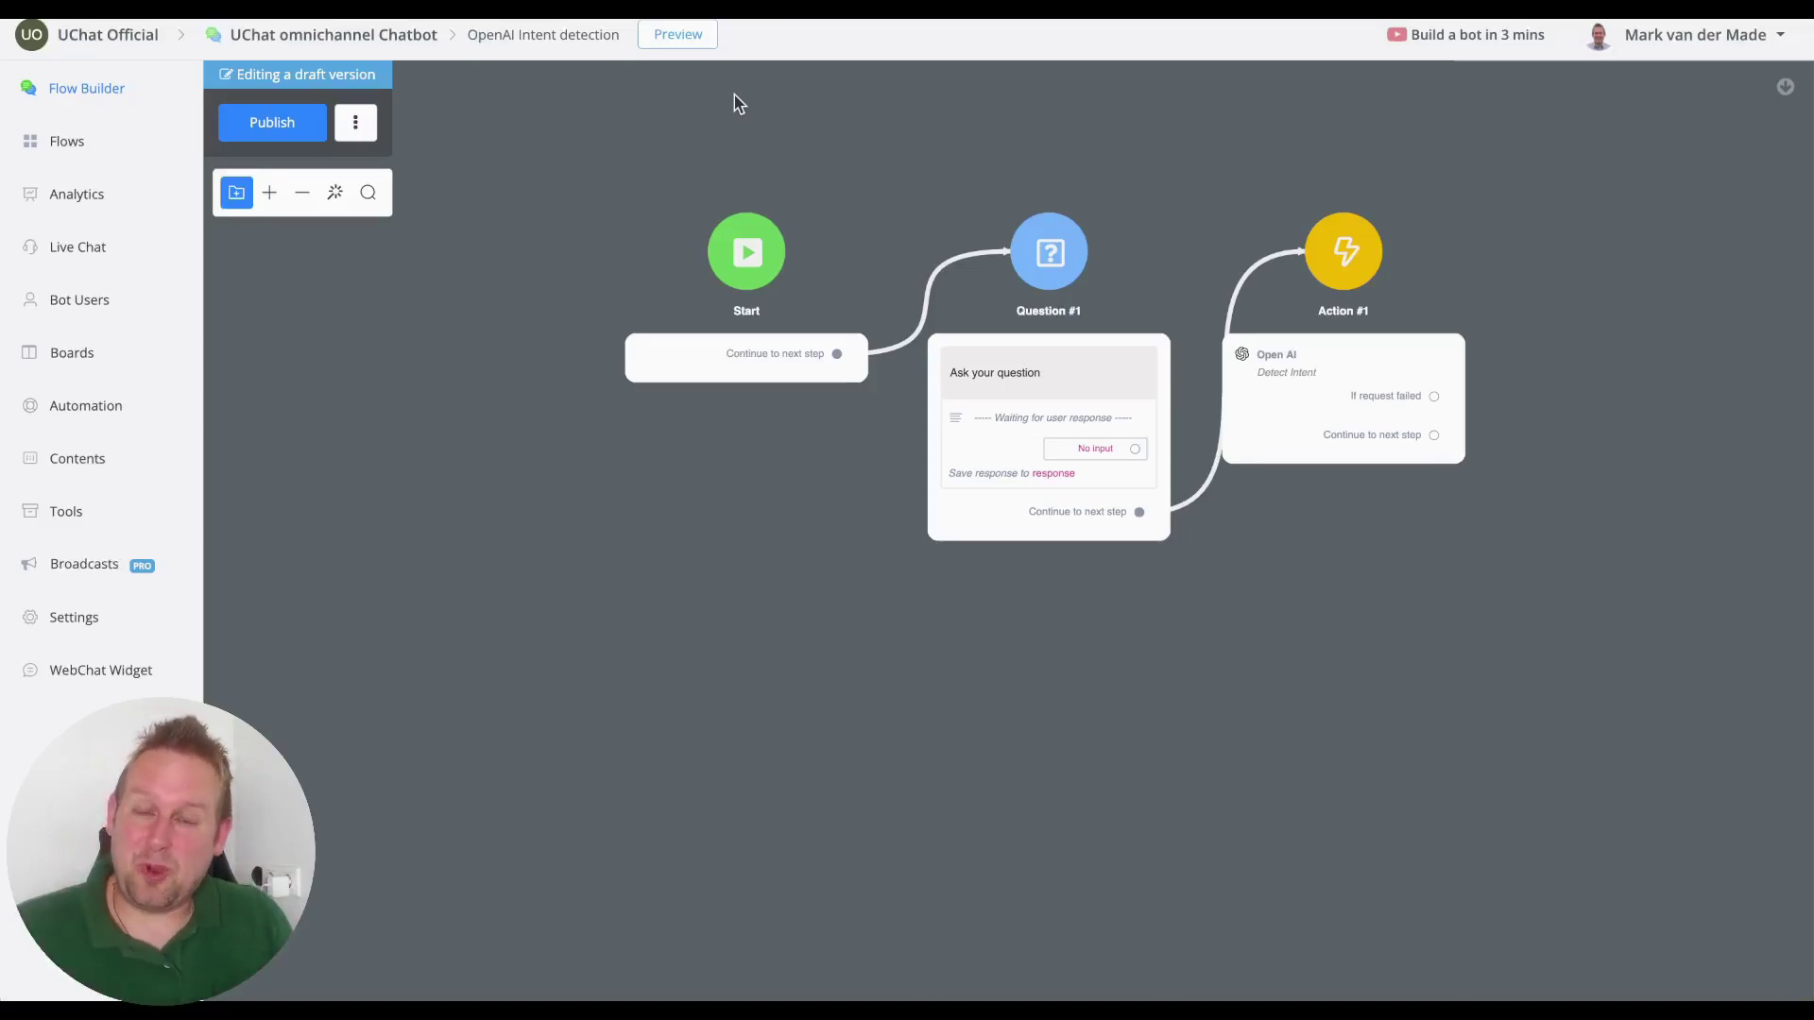
# Replace Action #1's old Open AI step with a fresh OpenAI integration action and open its settings
pyautogui.hscroll(10, 718, 378)
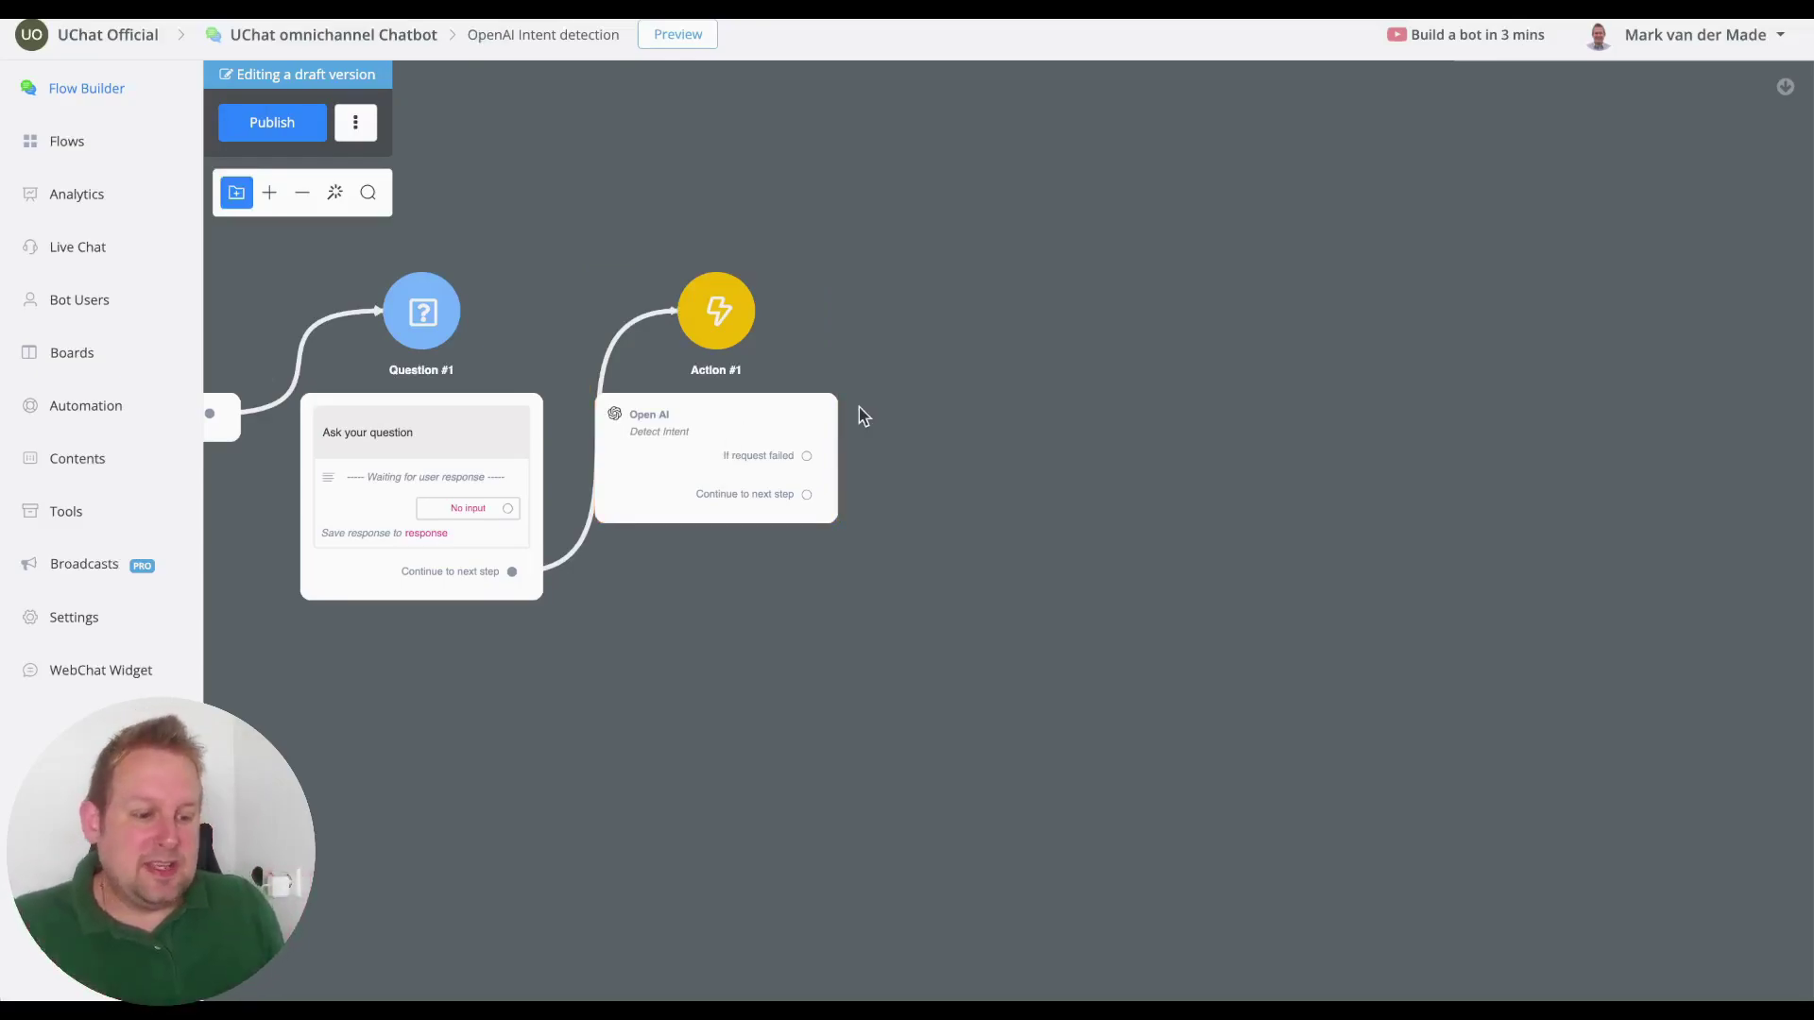
pyautogui.moveTo(571, 712); pyautogui.dragTo(932, 648)
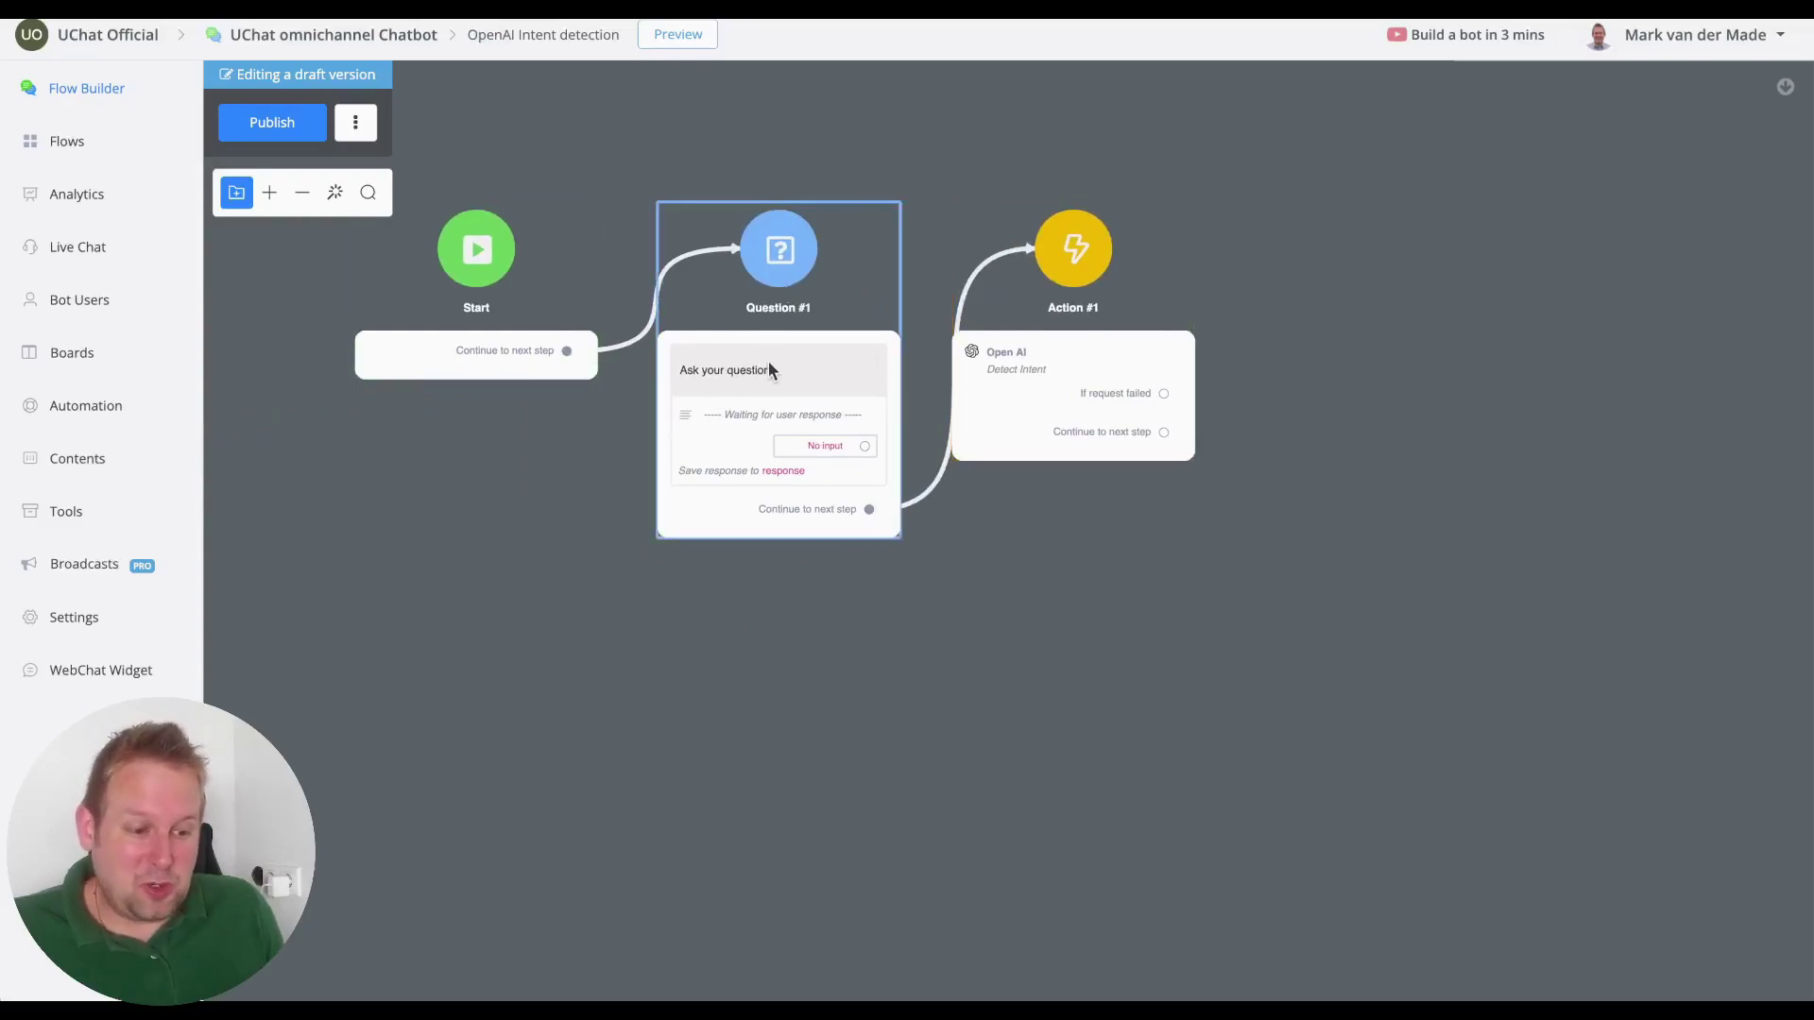
pyautogui.click(1093, 321)
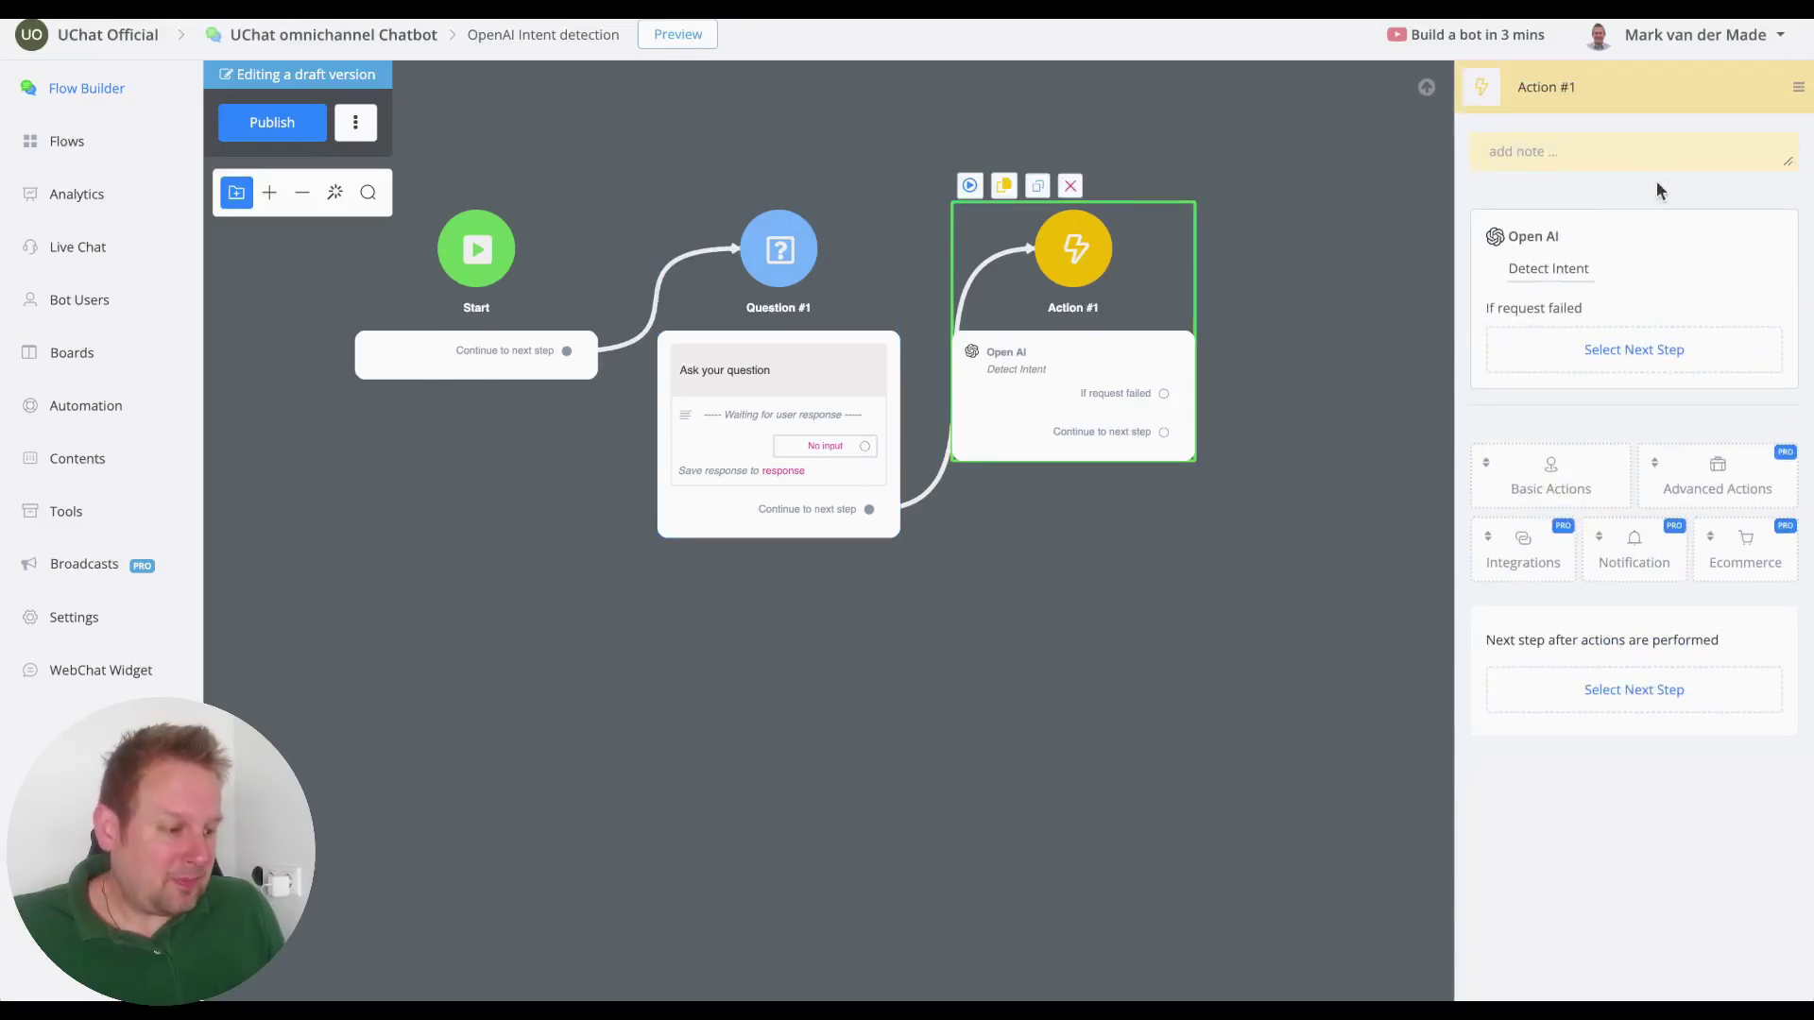
pyautogui.press('Delete')
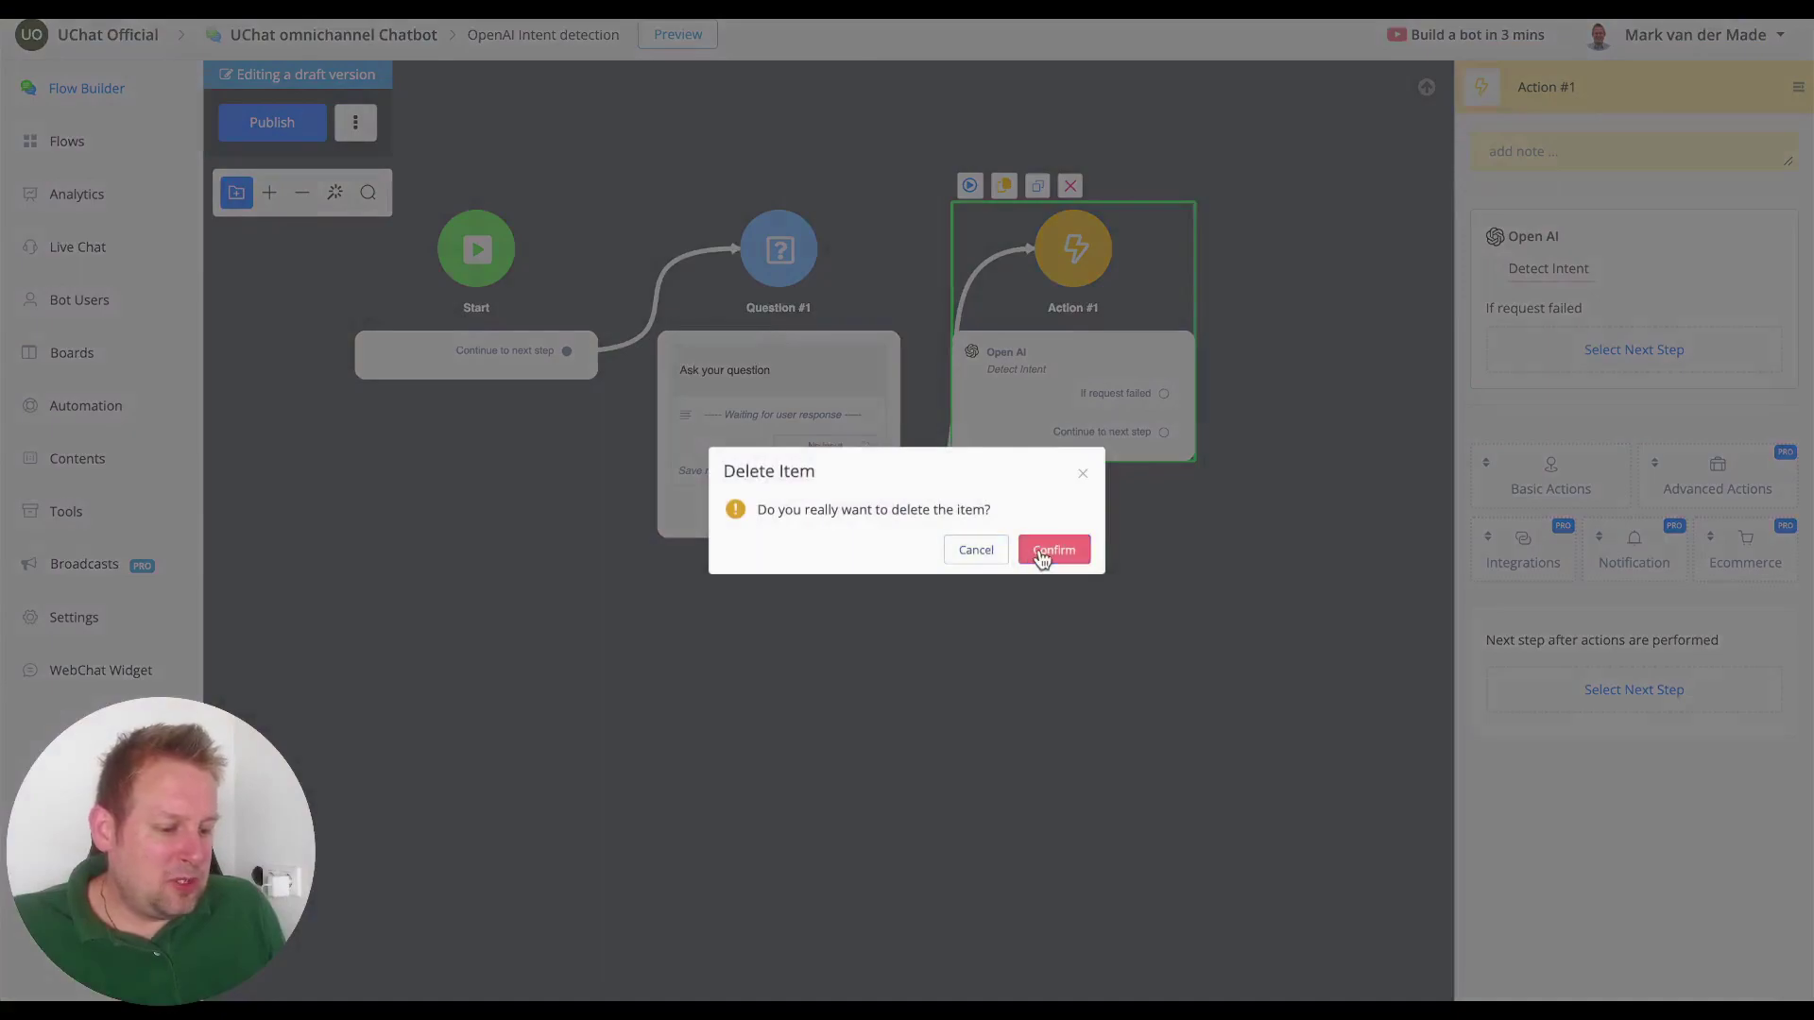
pyautogui.click(1042, 551)
pyautogui.click(1531, 417)
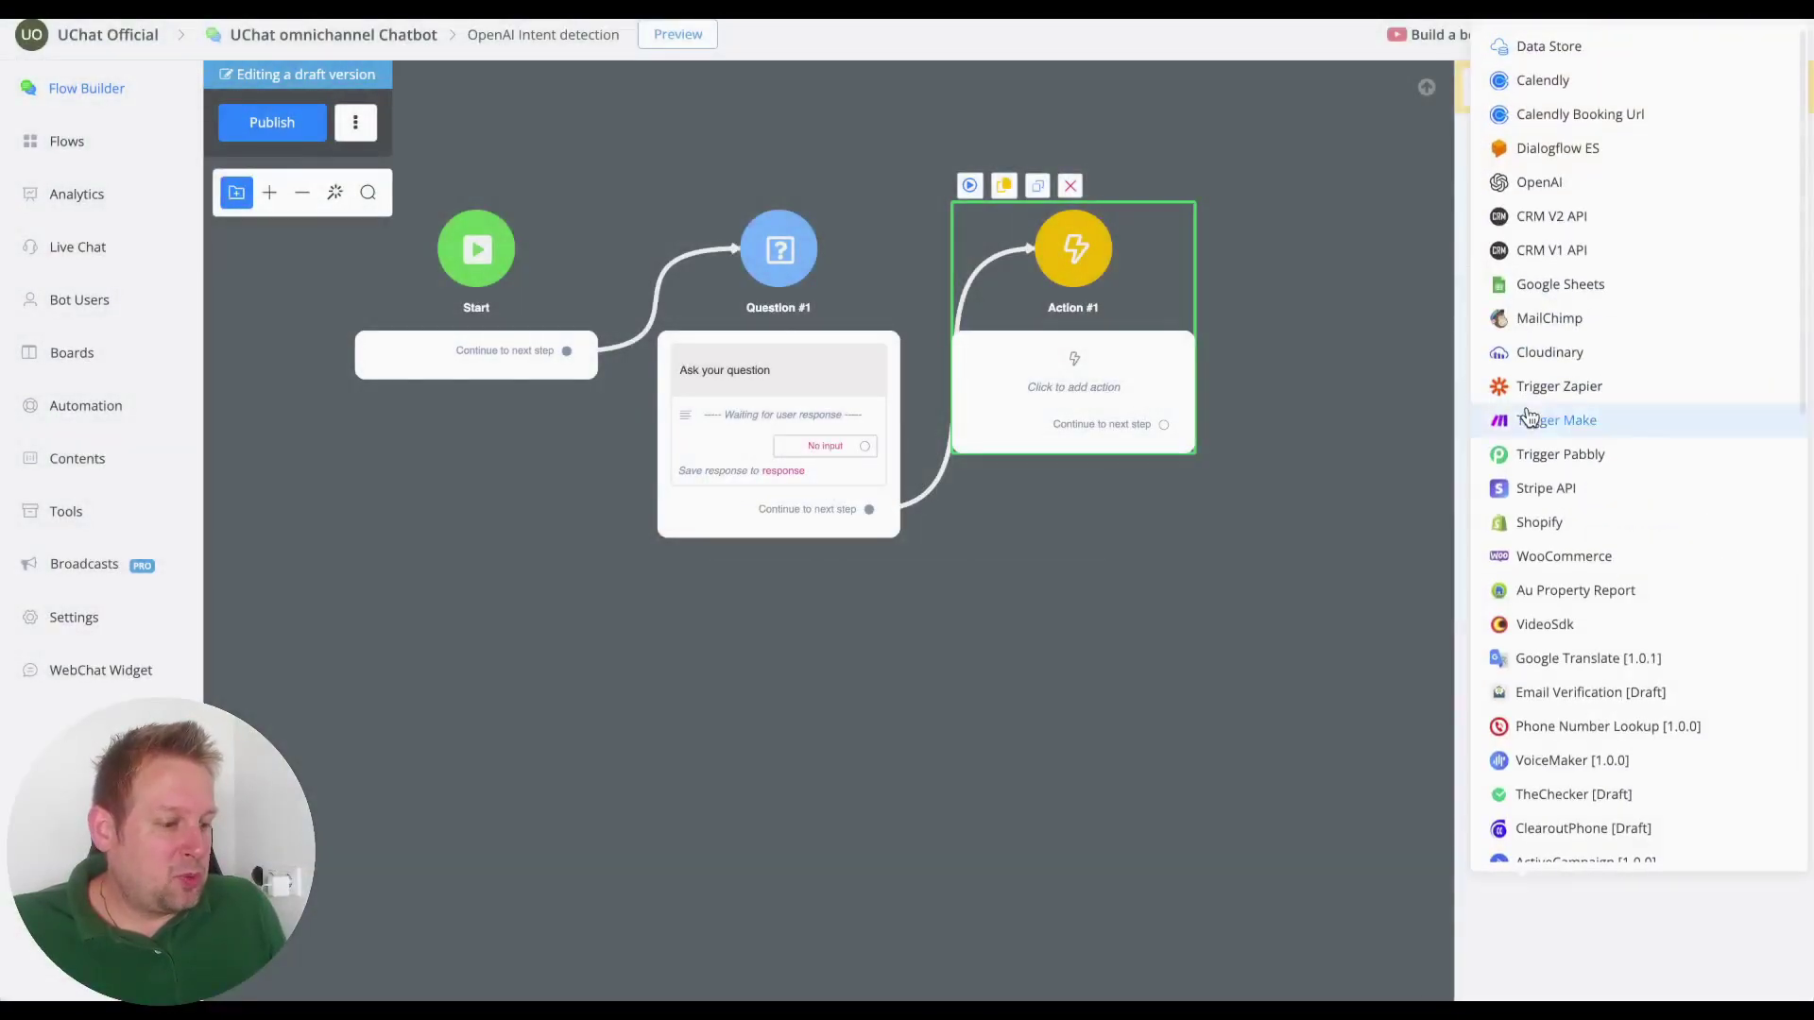
pyautogui.click(1573, 182)
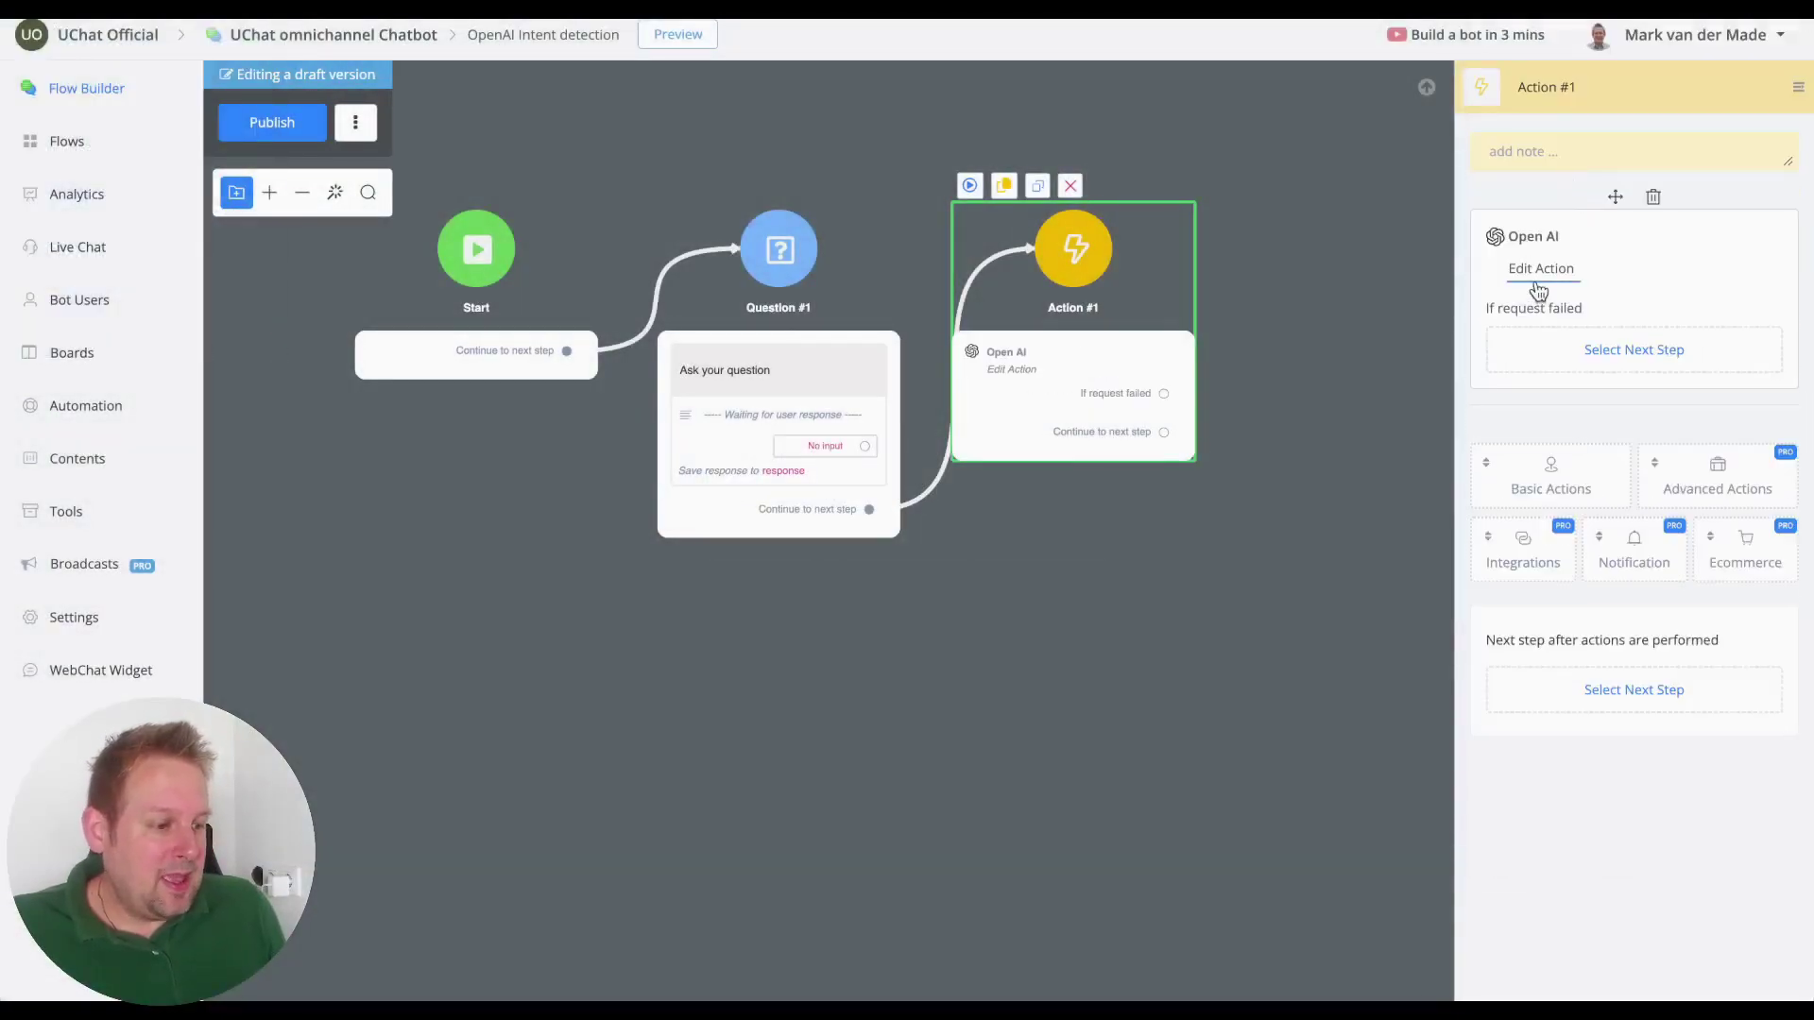
pyautogui.click(1537, 283)
# Set the OpenAI action to Detect Intent on {{Last Text Input}} with test value 'I want to make an appointment'
pyautogui.click(936, 201)
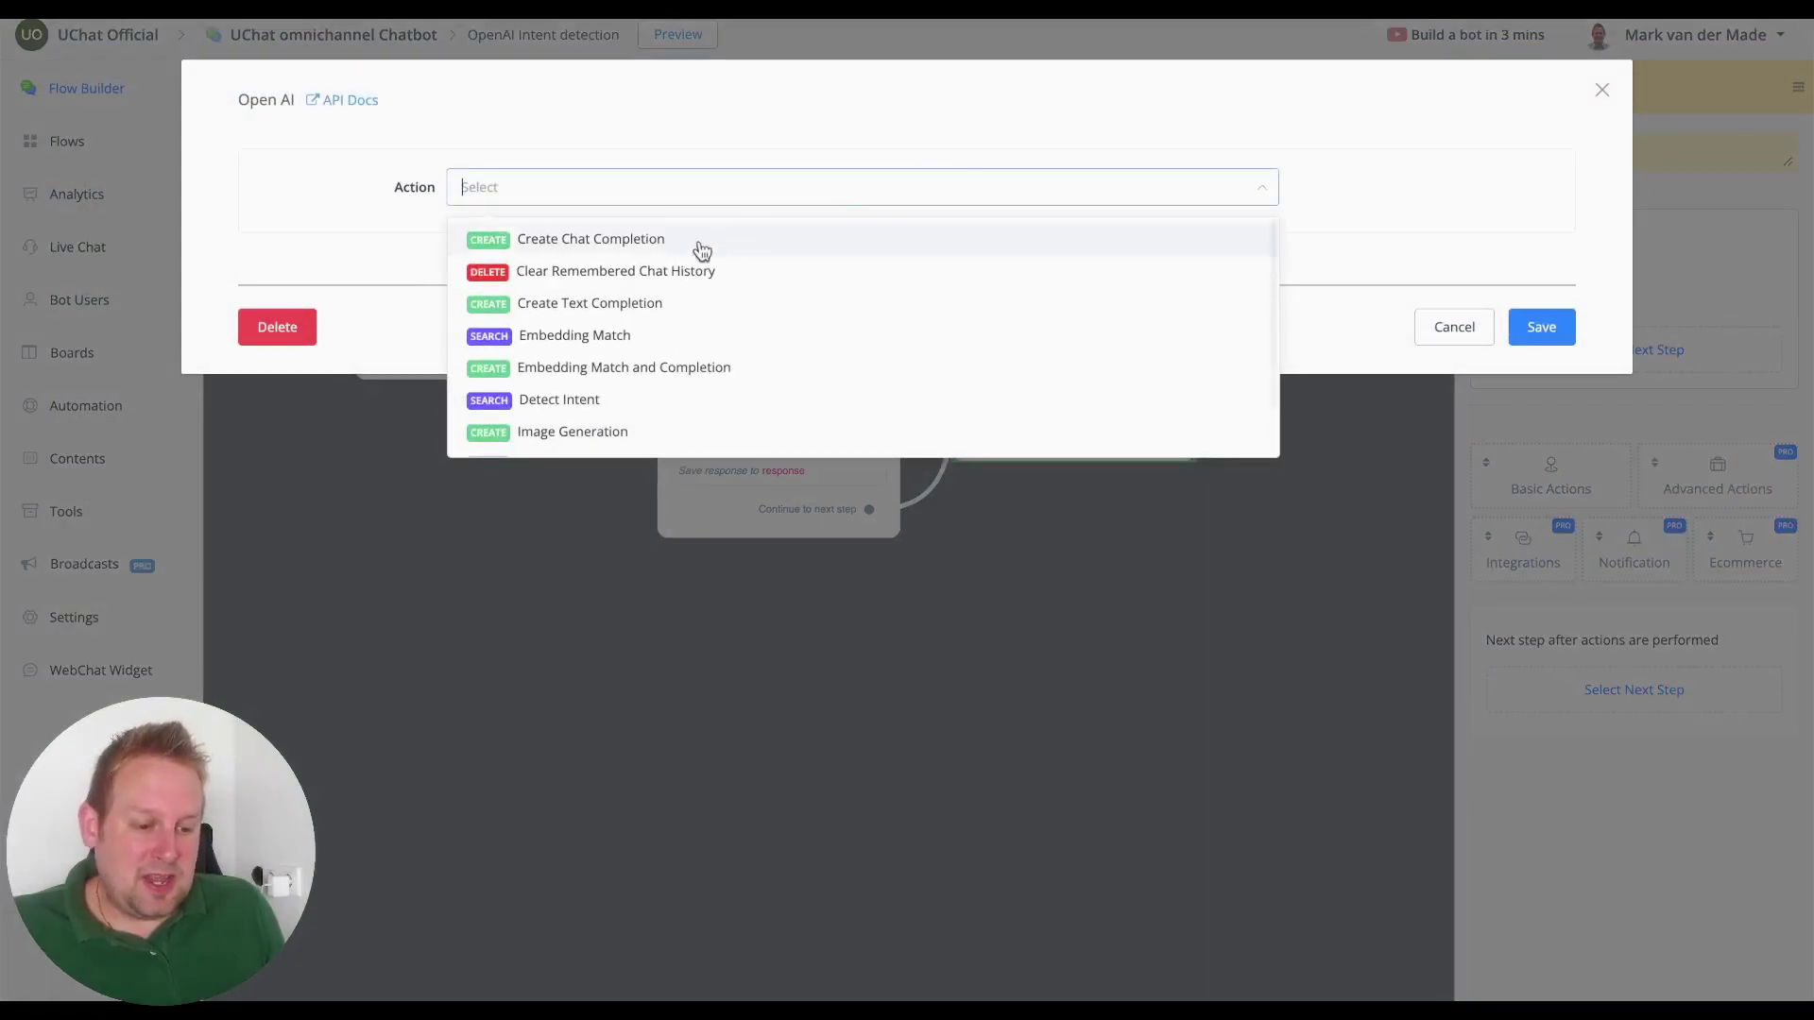
pyautogui.click(688, 396)
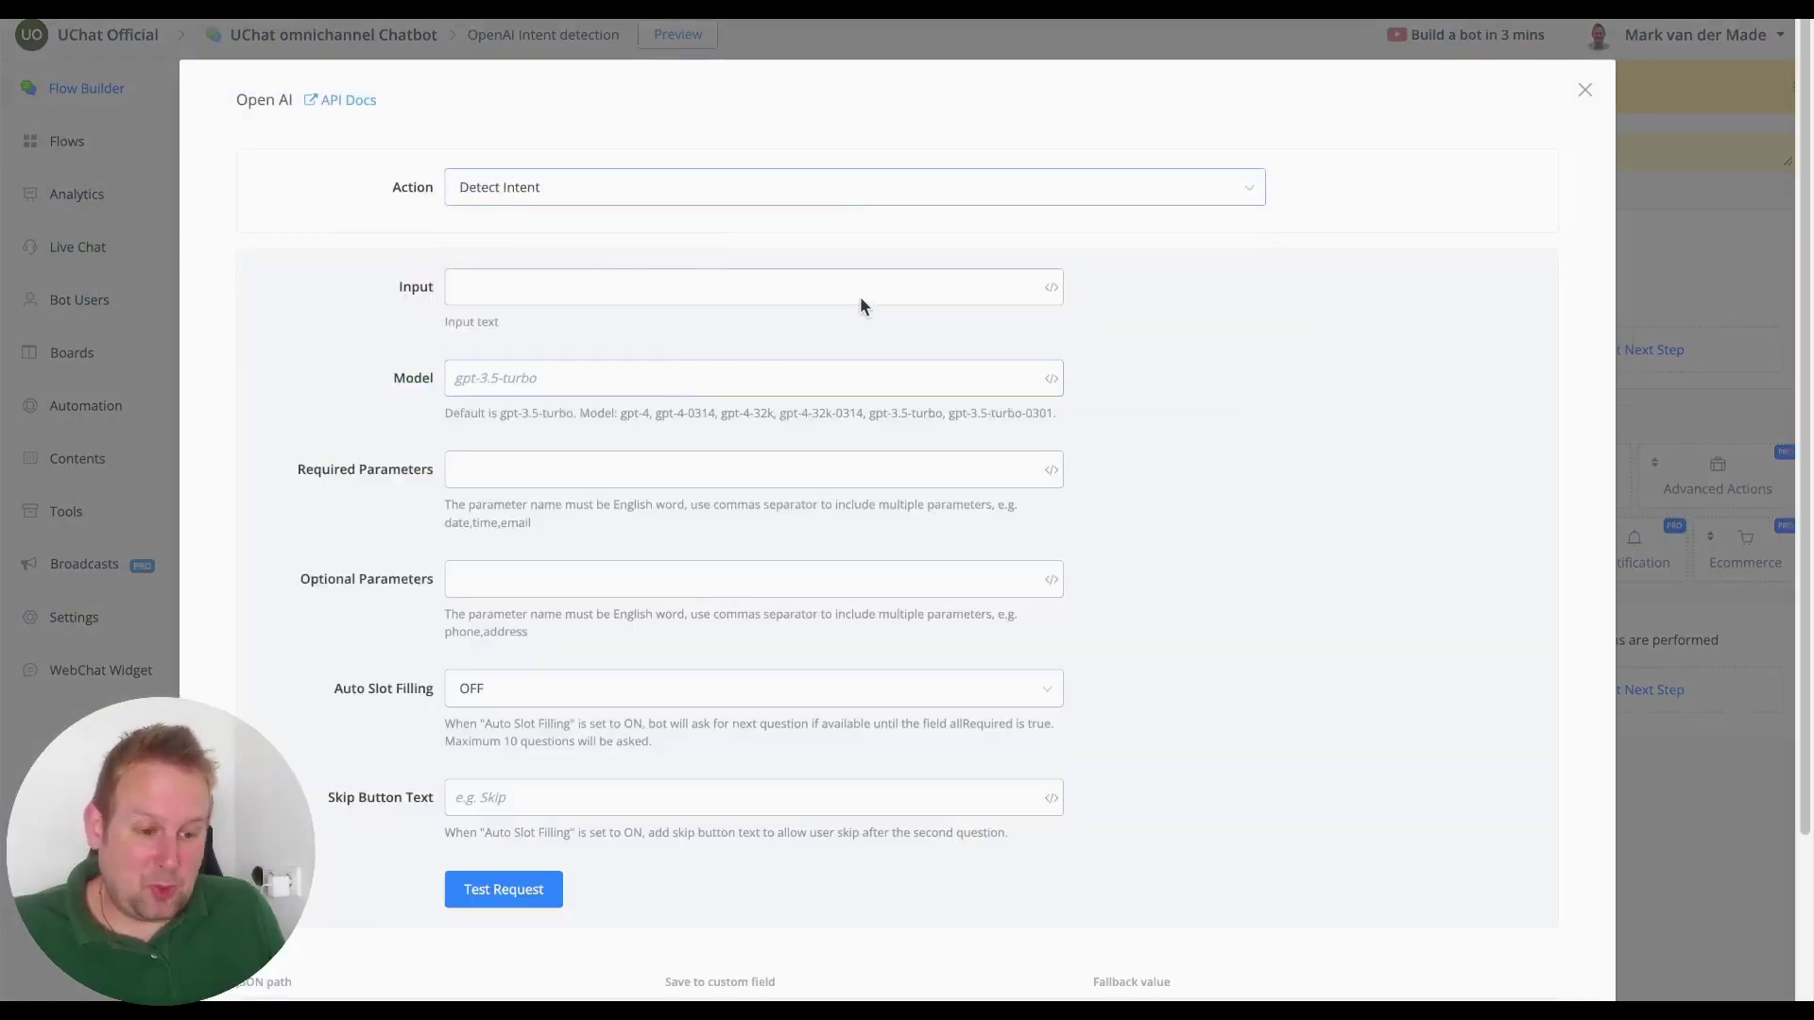
pyautogui.click(691, 290)
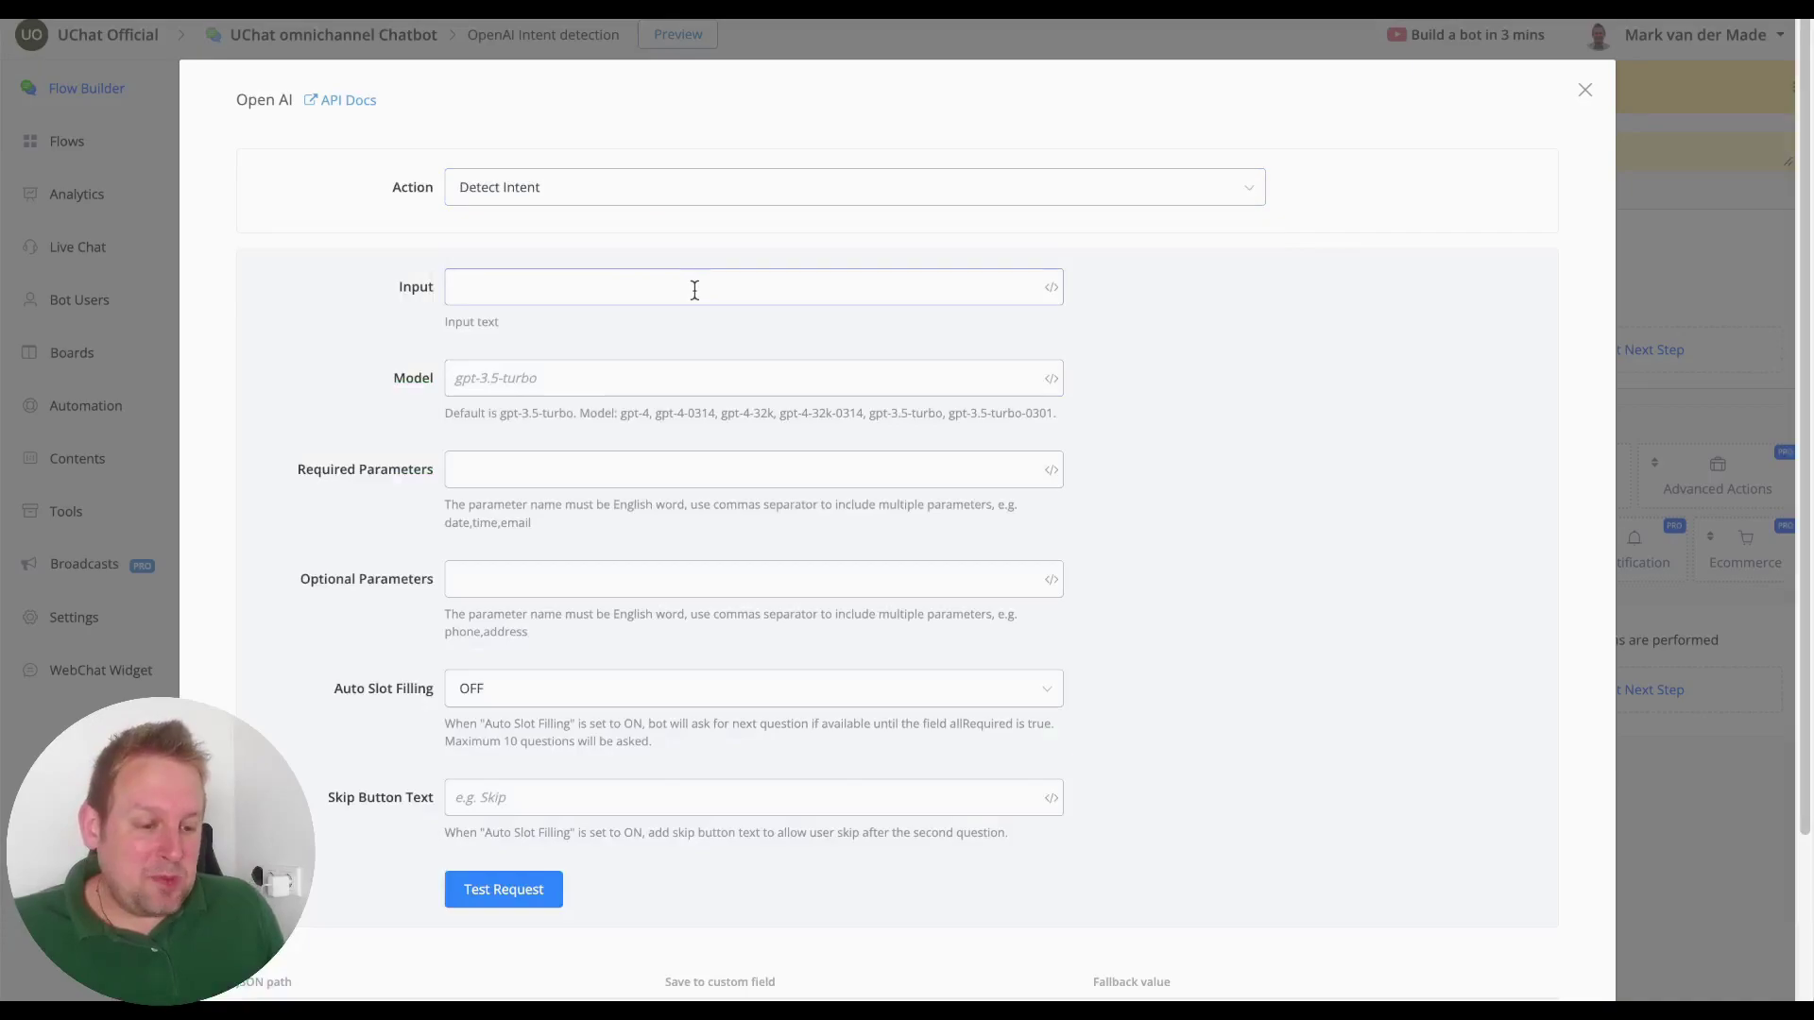
pyautogui.write('{{las')
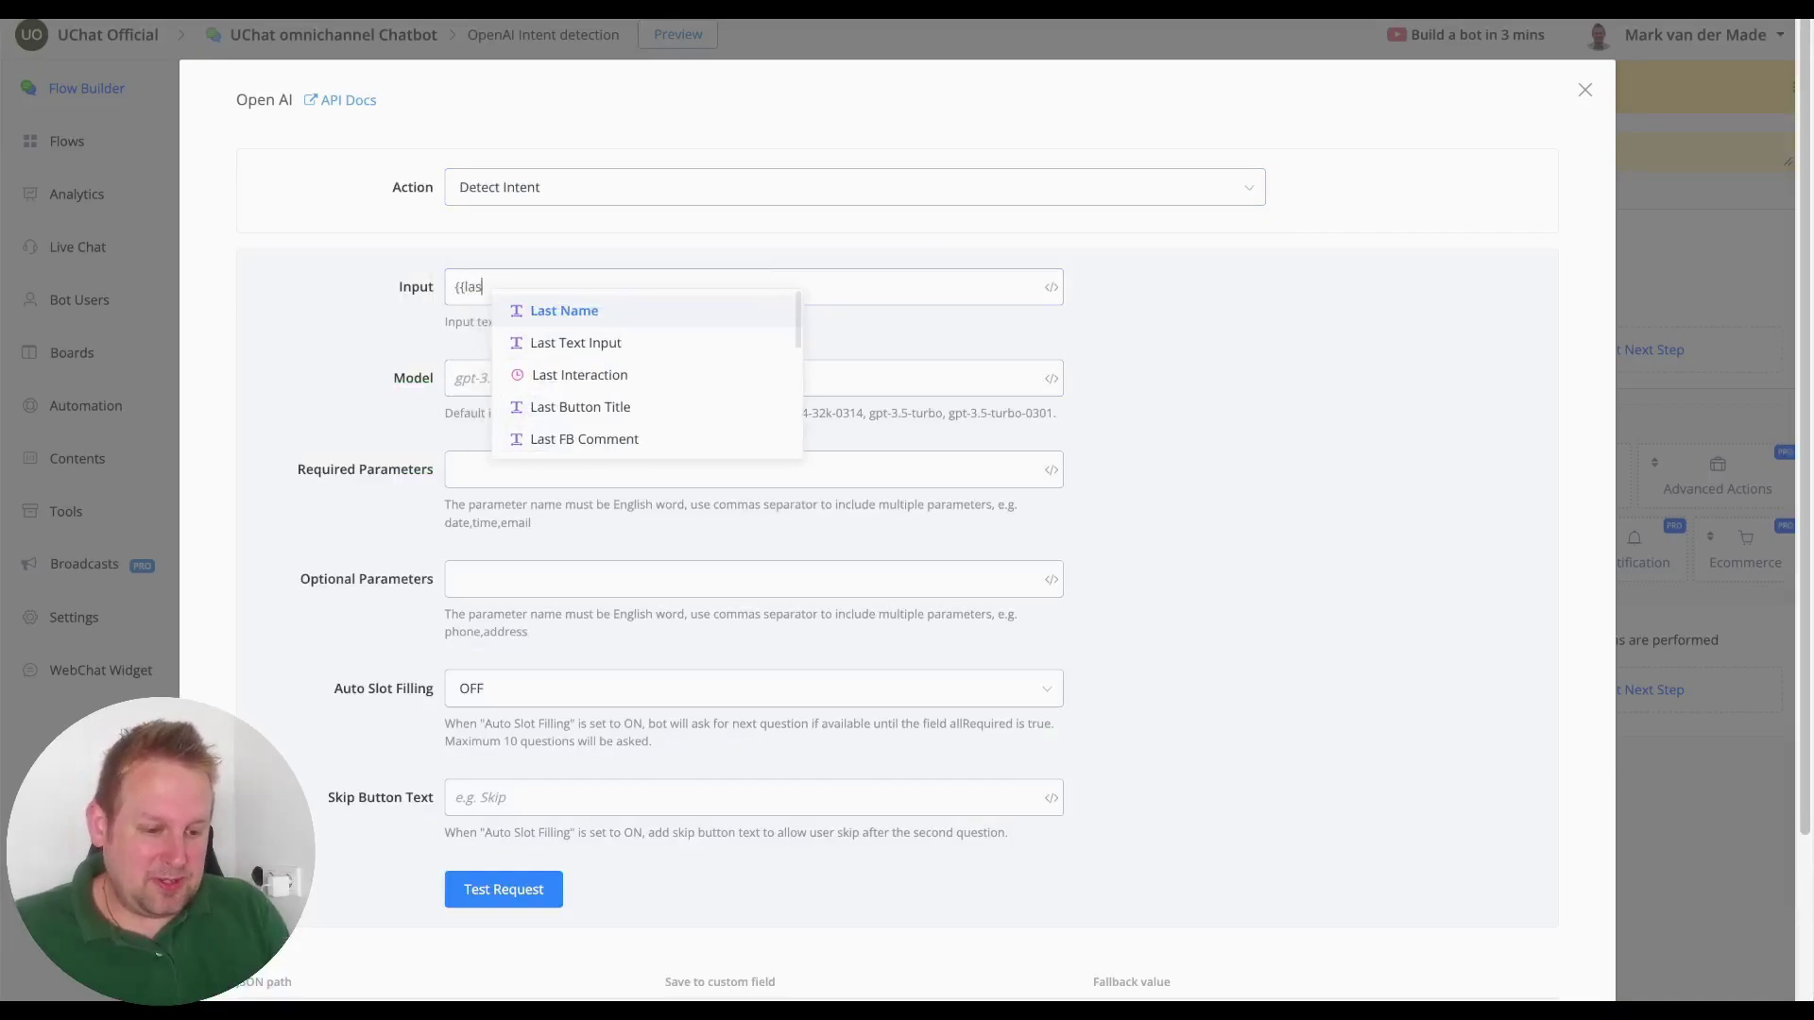
pyautogui.press('Return')
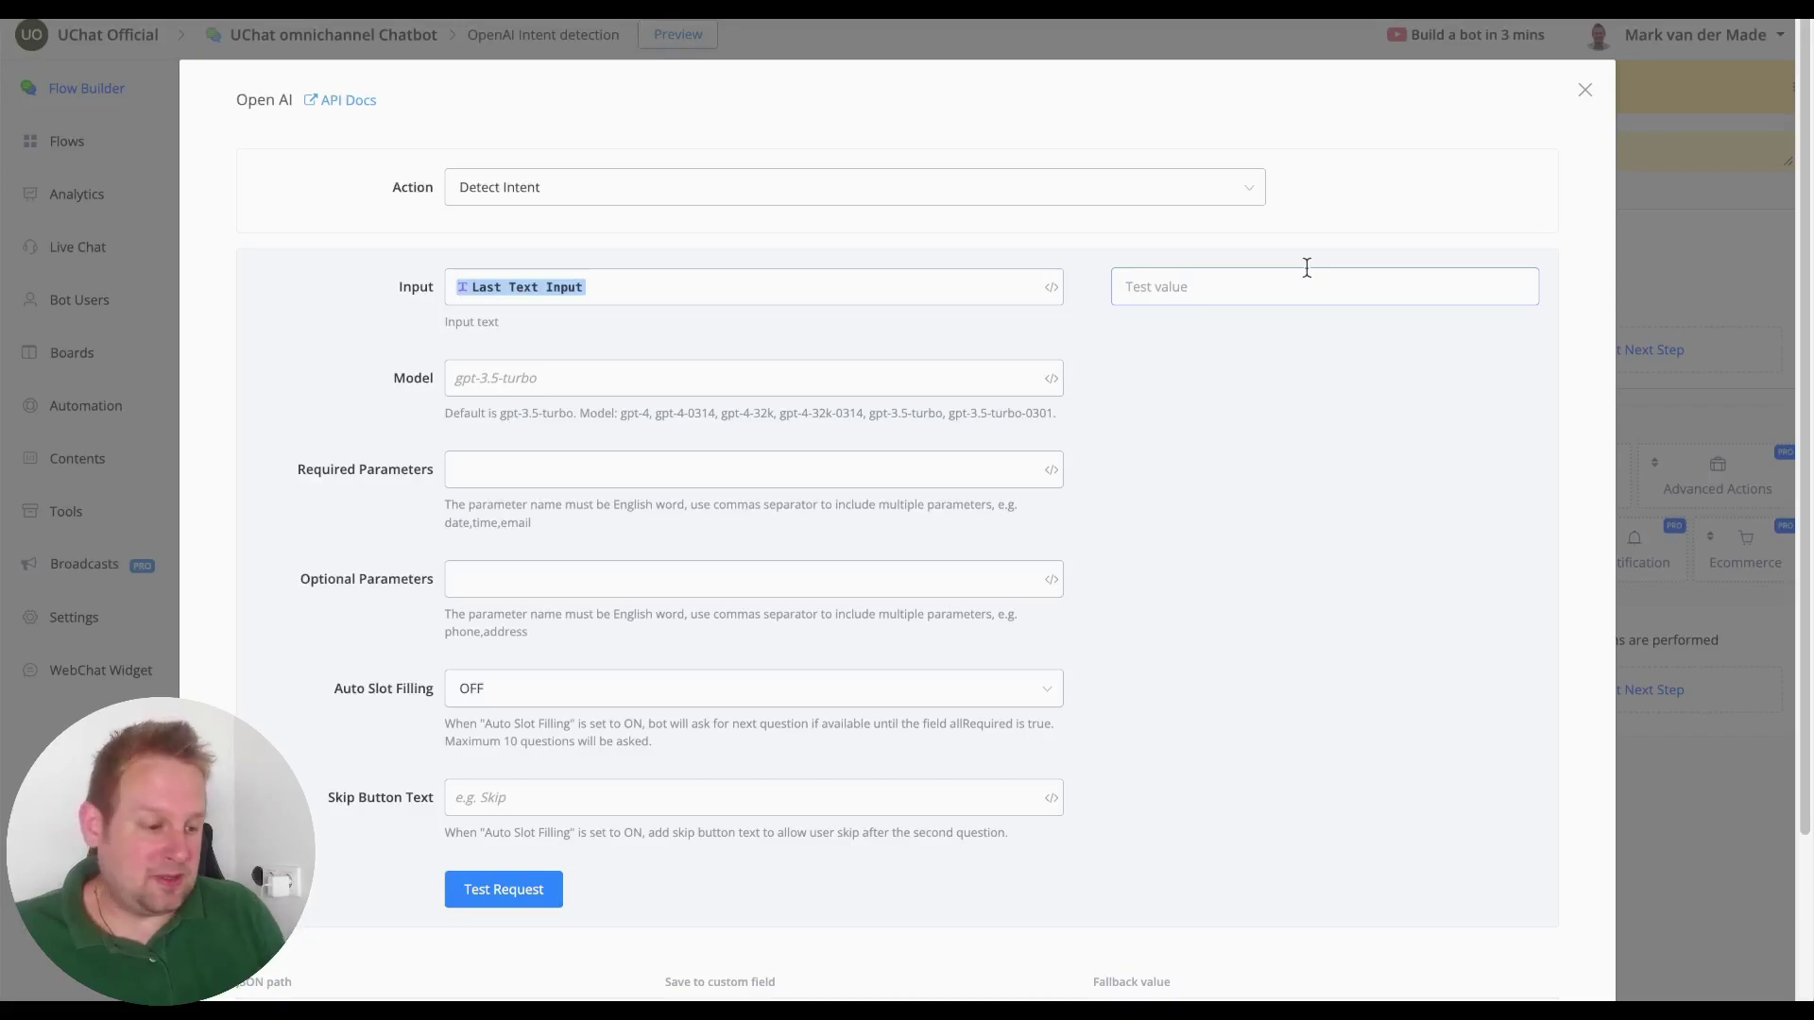
pyautogui.write('I want to m')
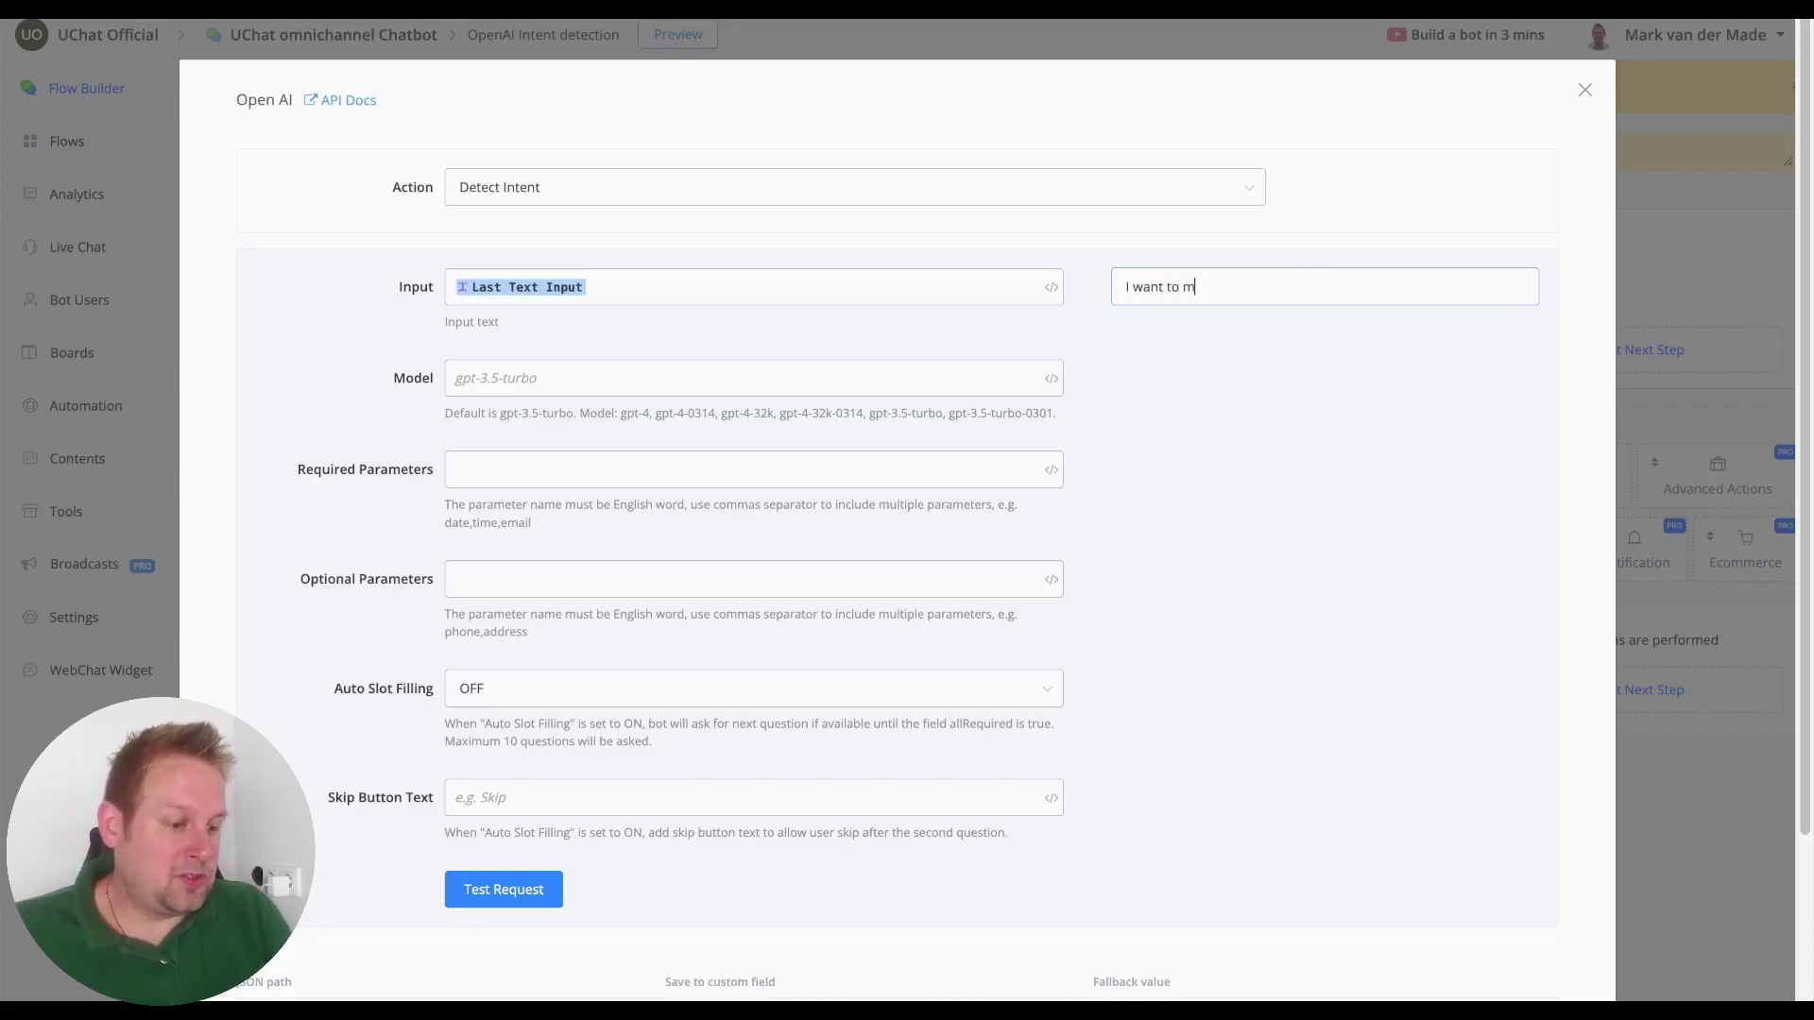
pyautogui.write('ake an appoin')
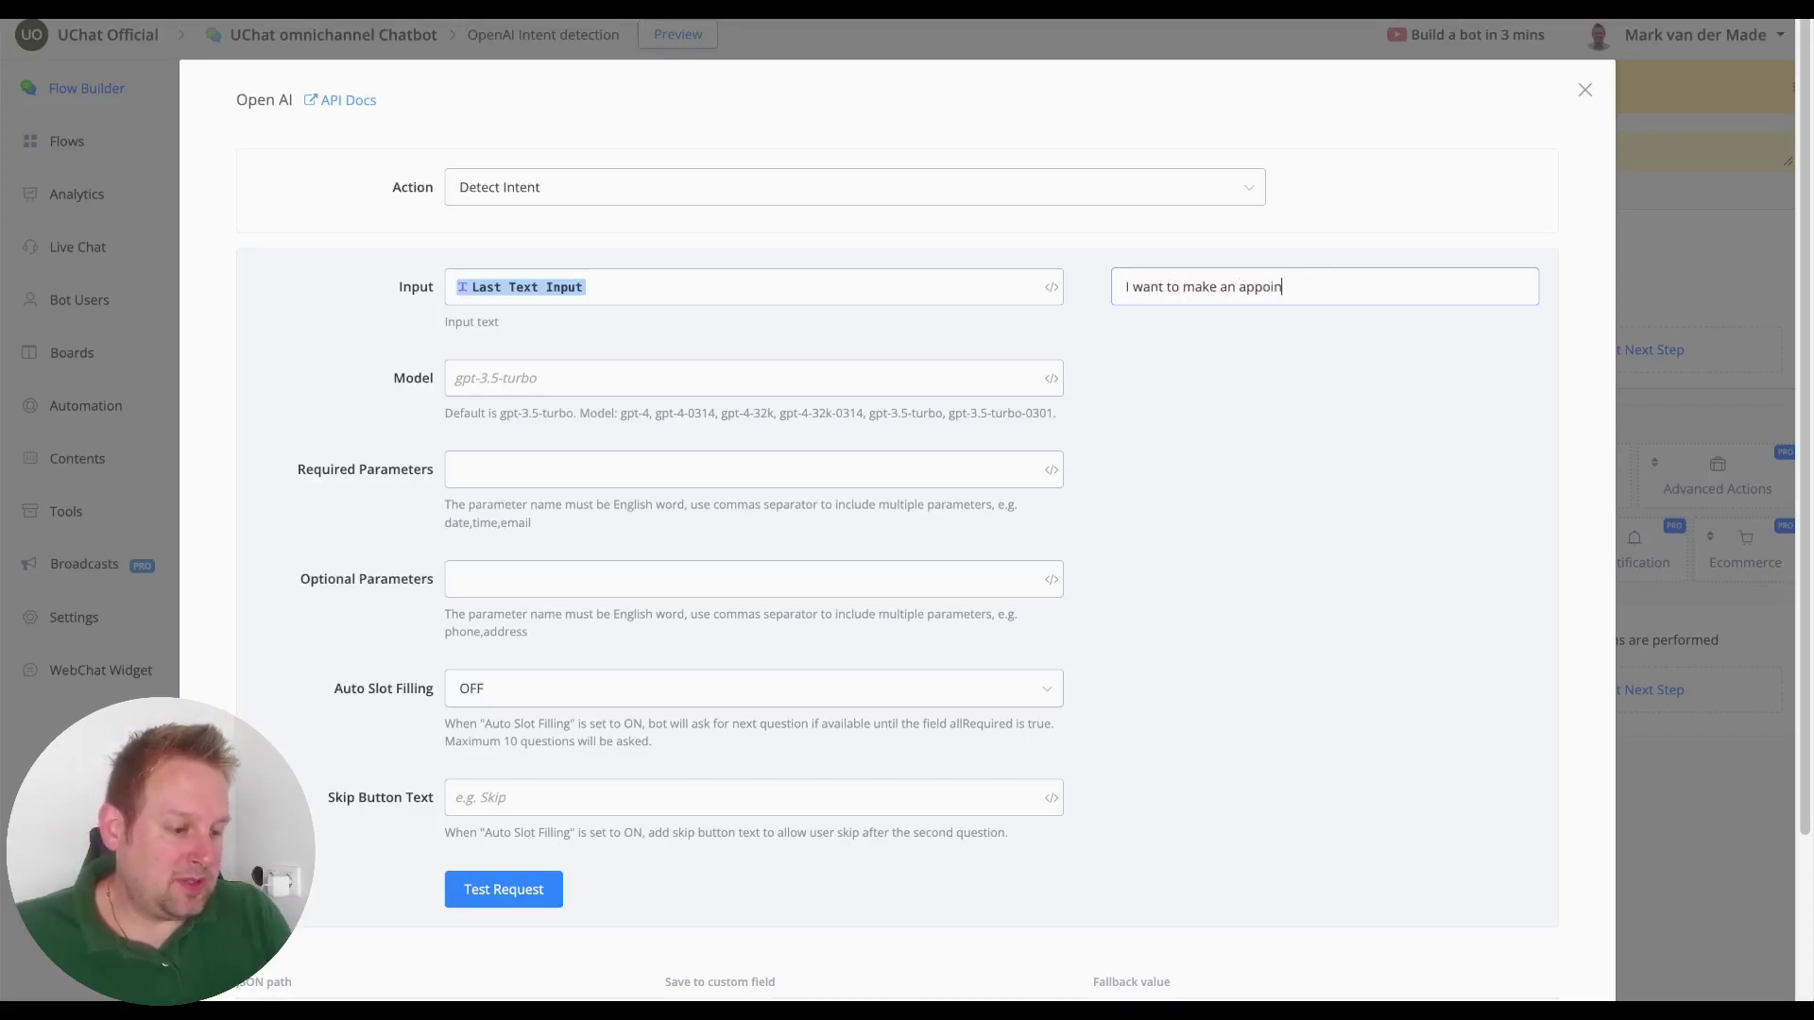
pyautogui.write('tment')
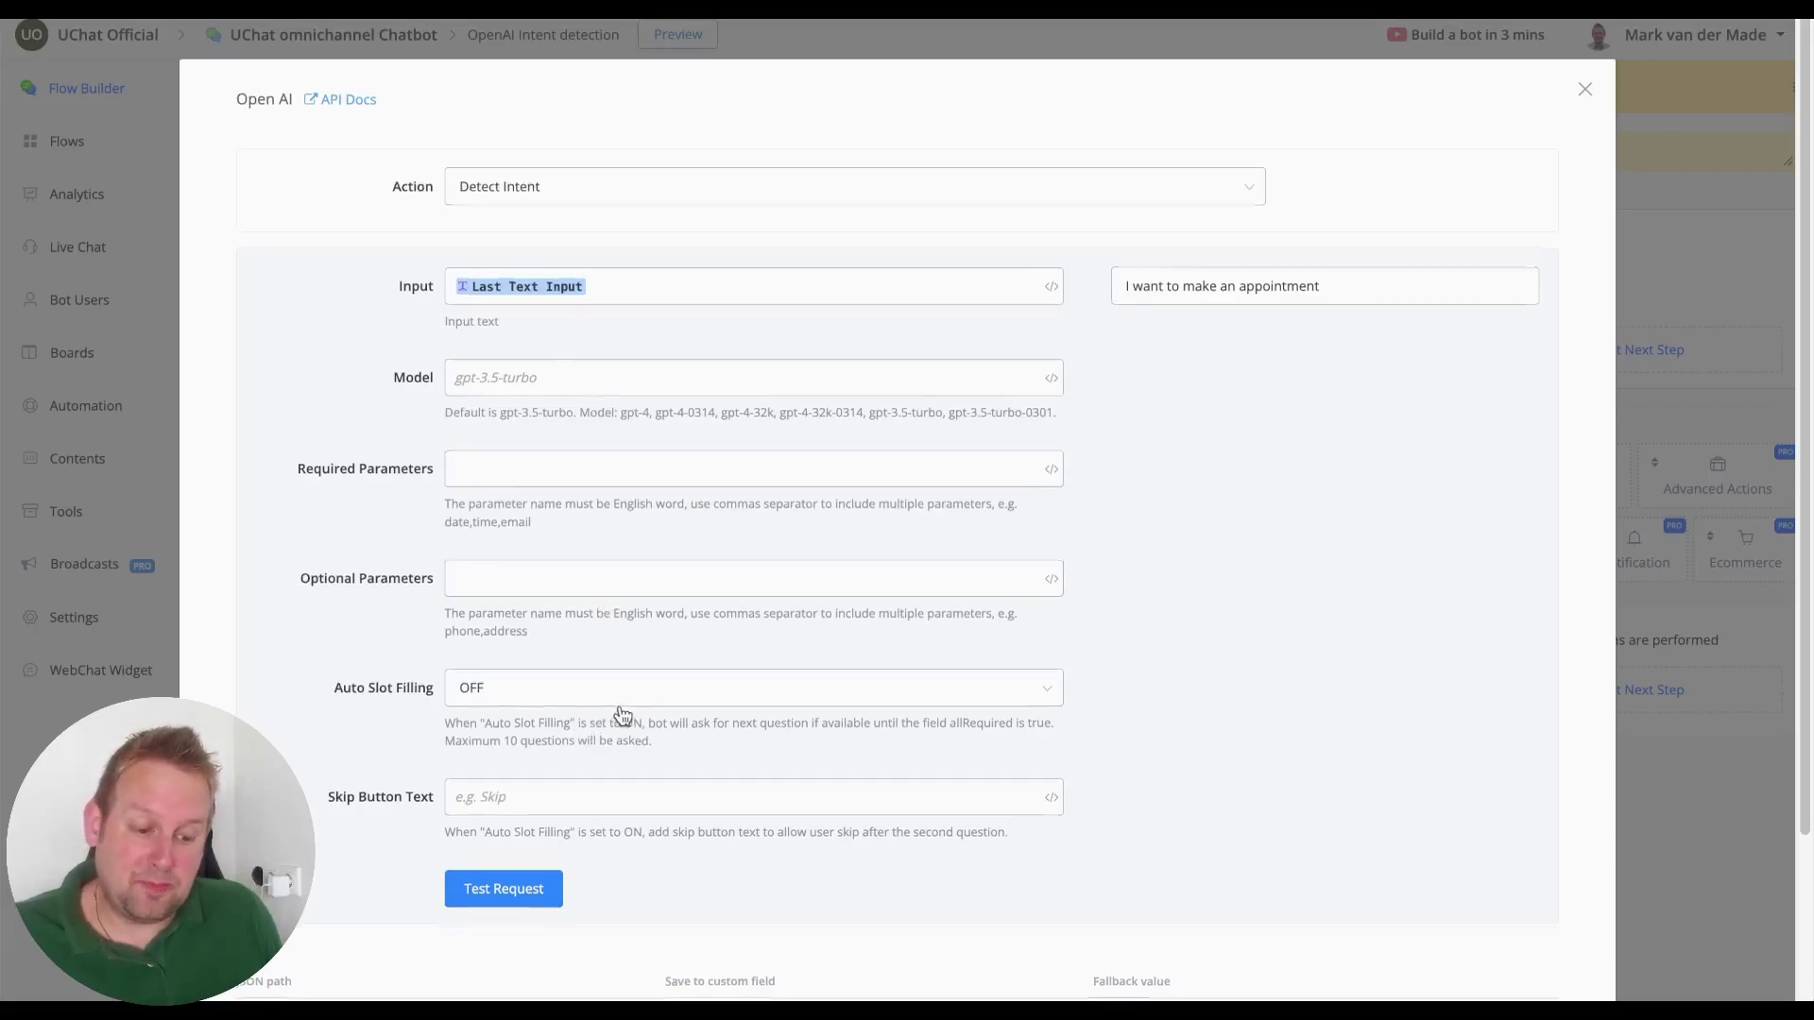
# Run a test request with the 'I want to make an appointment' message and review the response
pyautogui.scroll(-2, 620, 715)
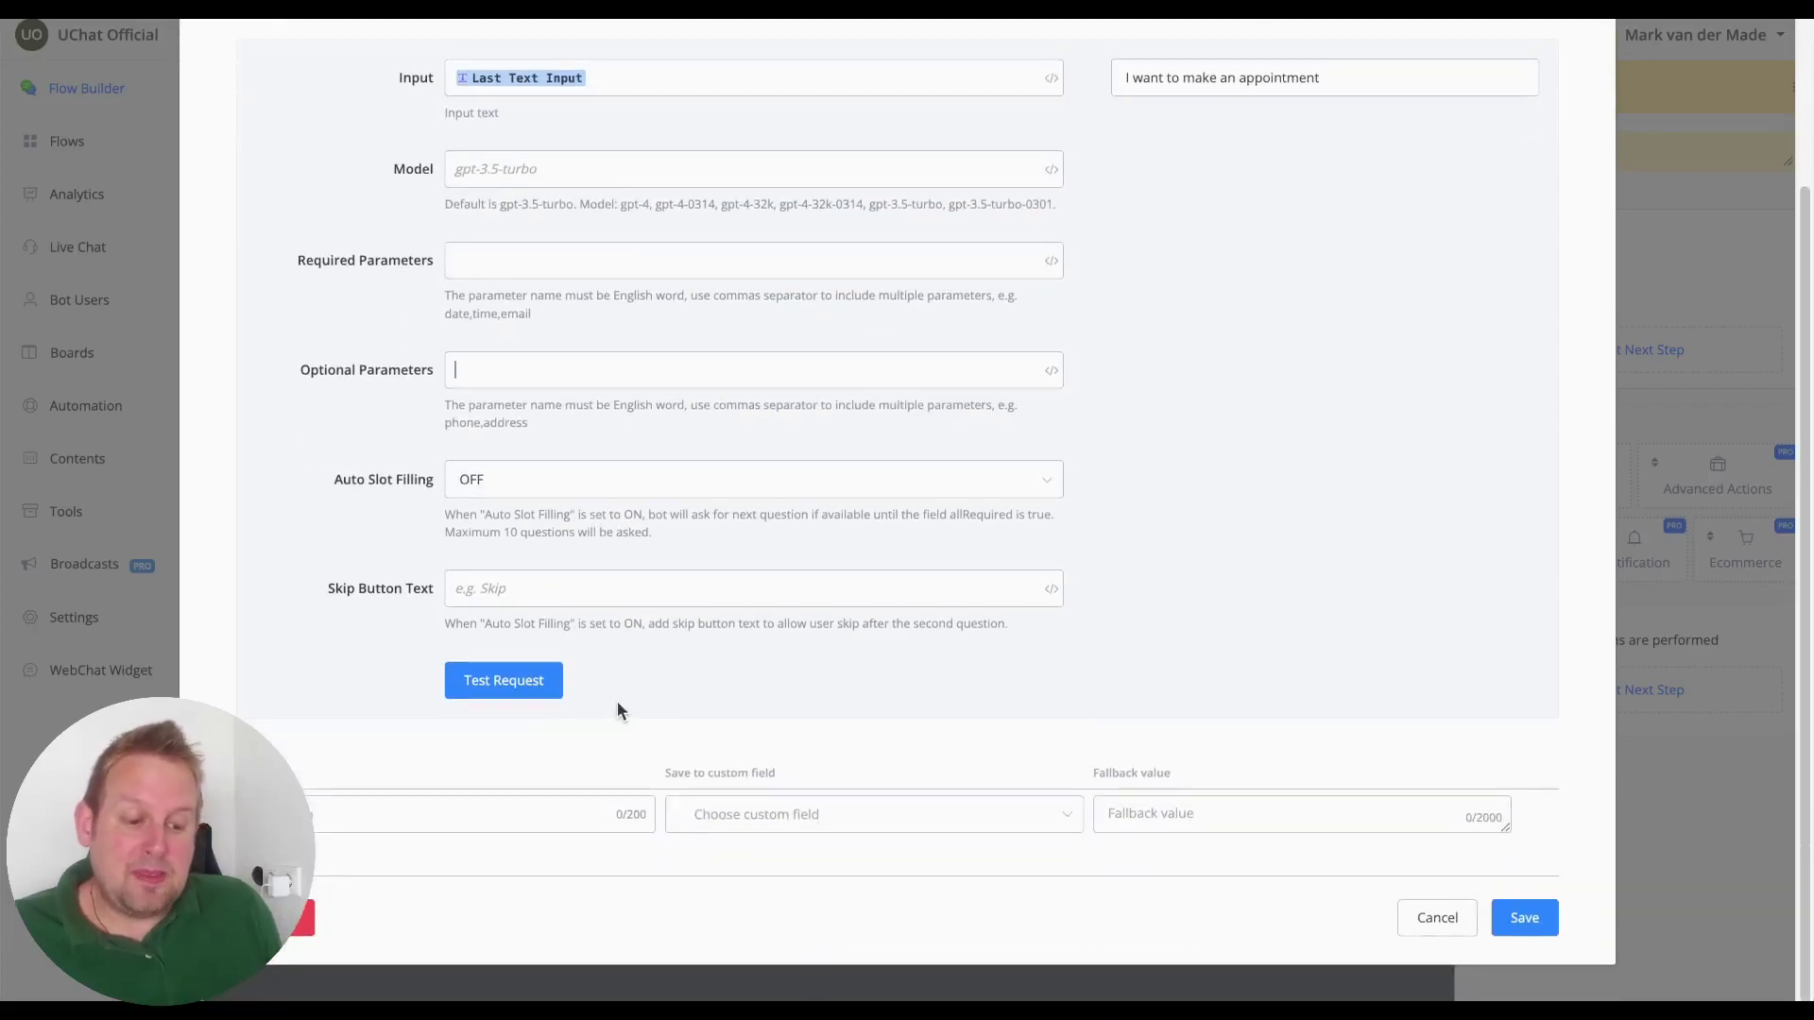
pyautogui.click(554, 687)
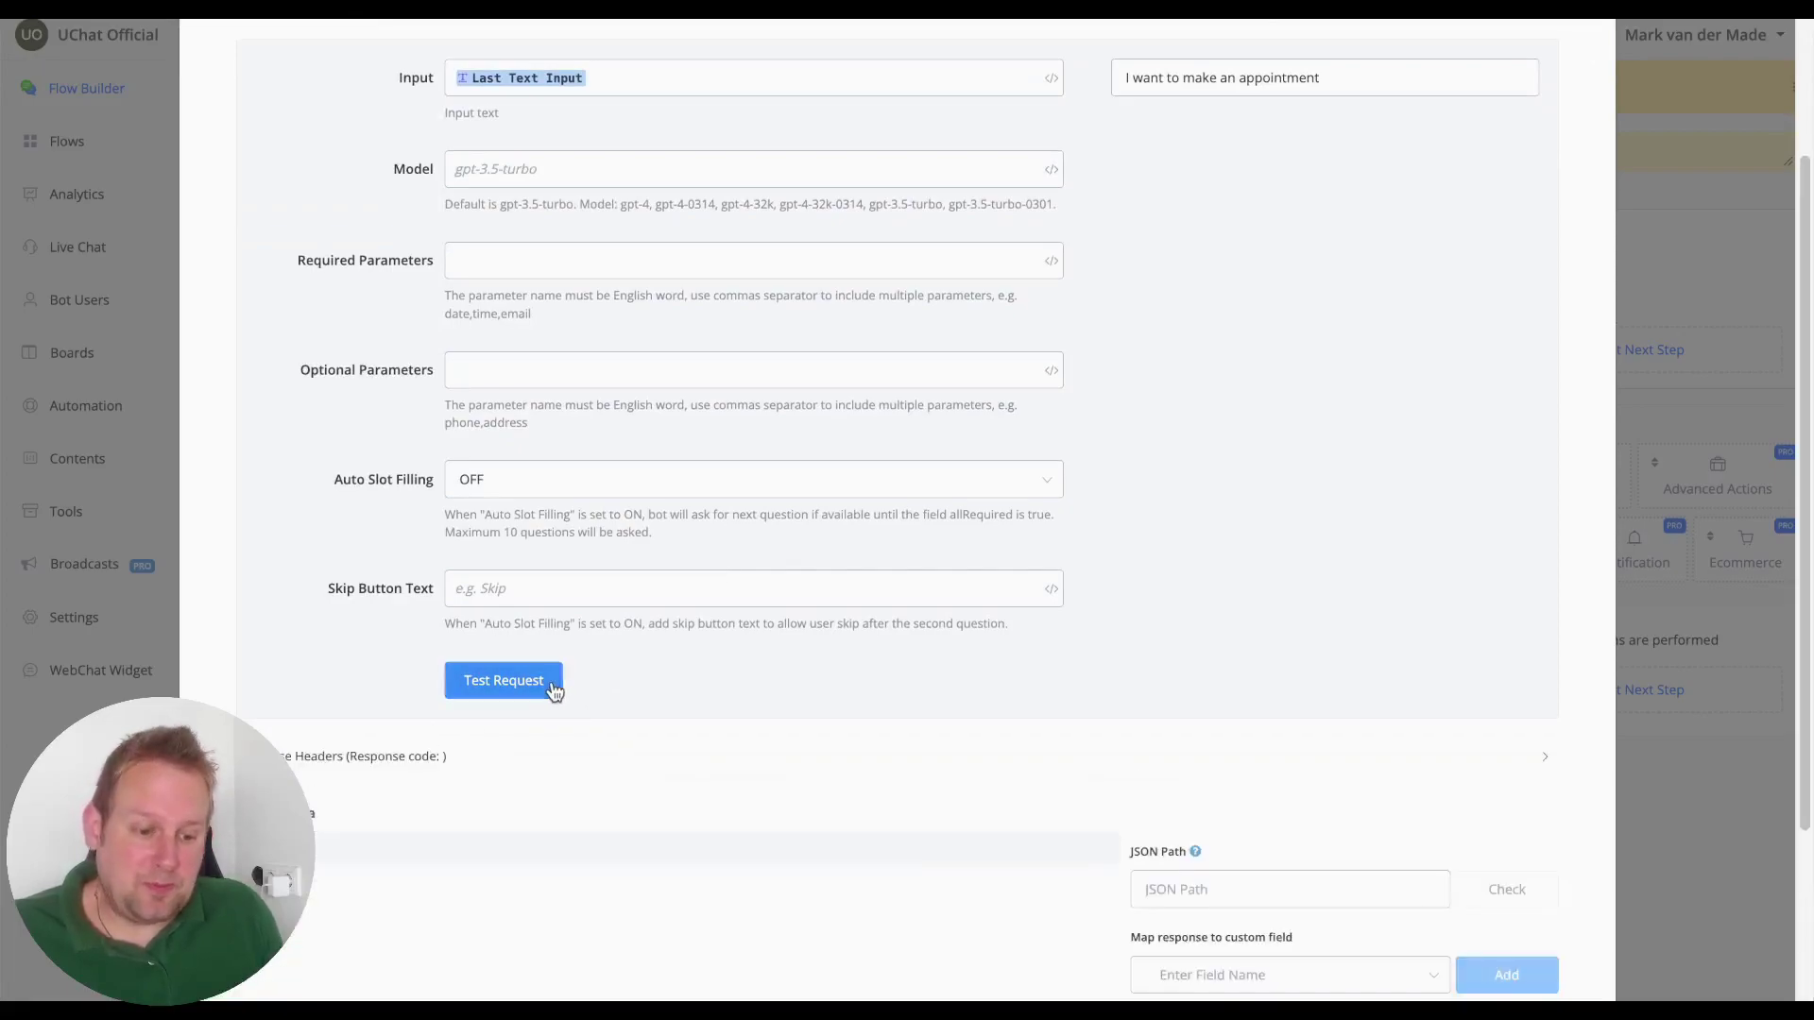
pyautogui.scroll(2, 1091, 623)
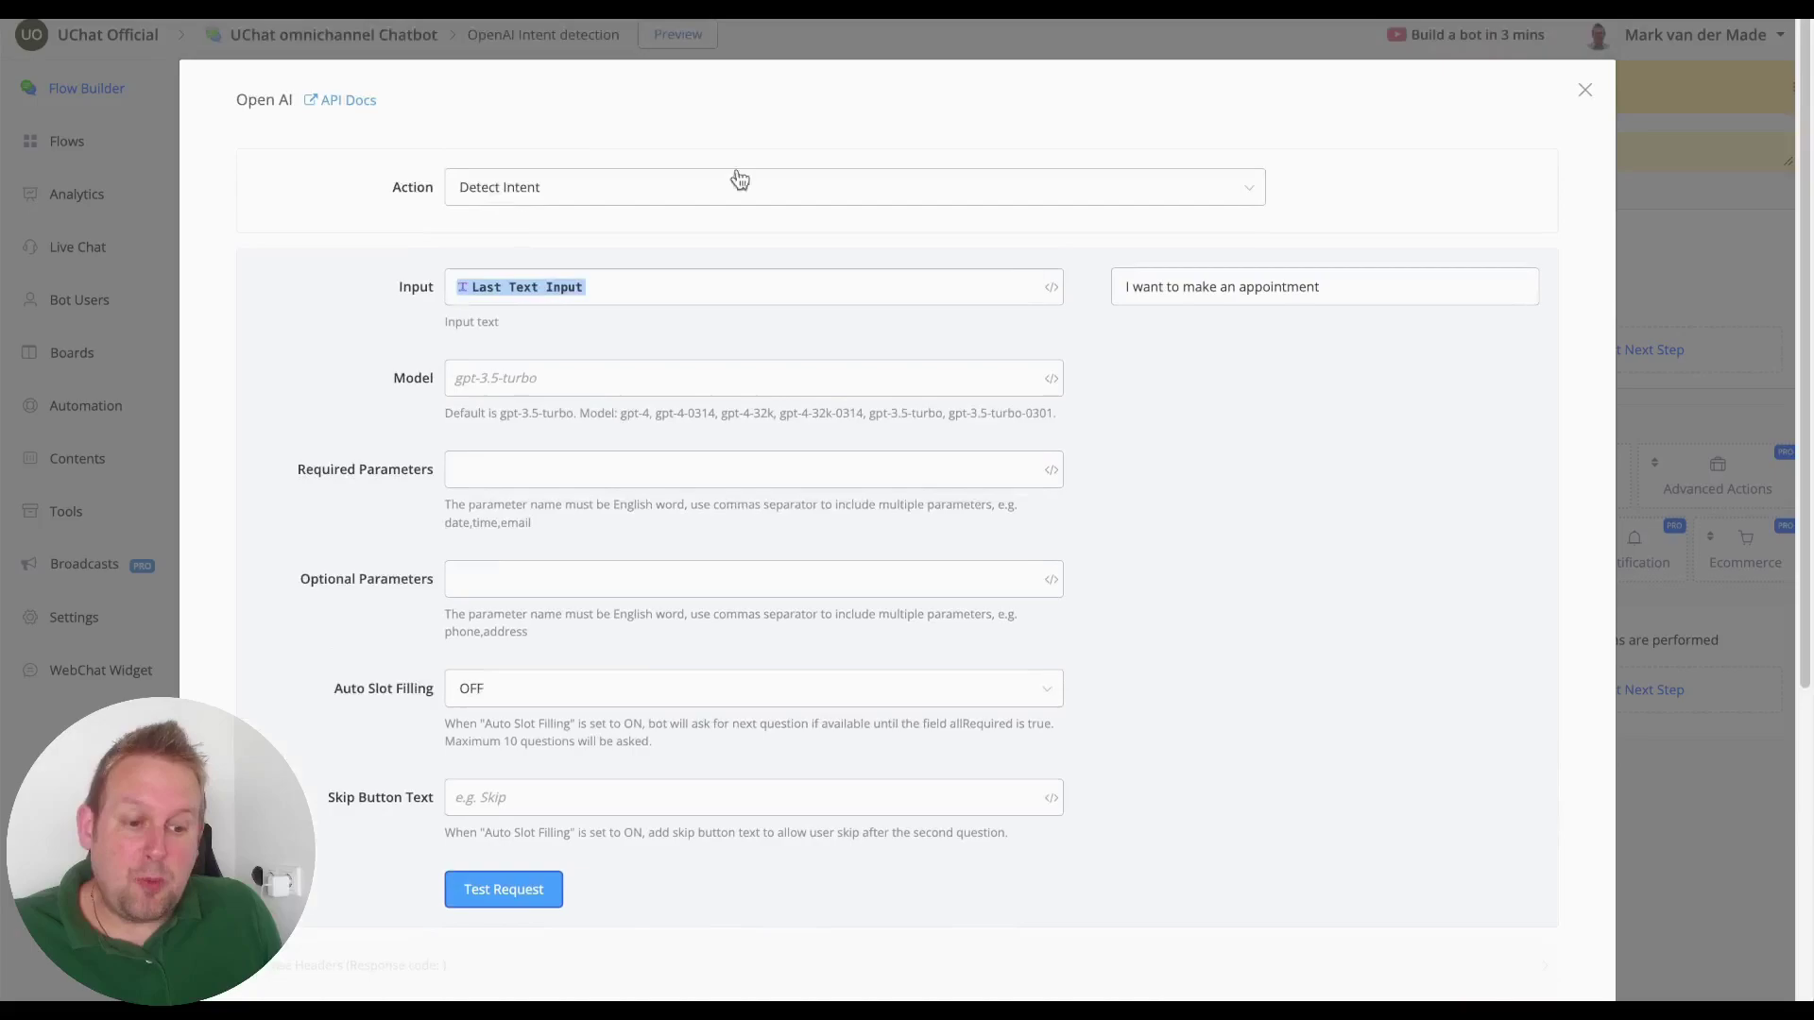
pyautogui.scroll(-2, 1313, 145)
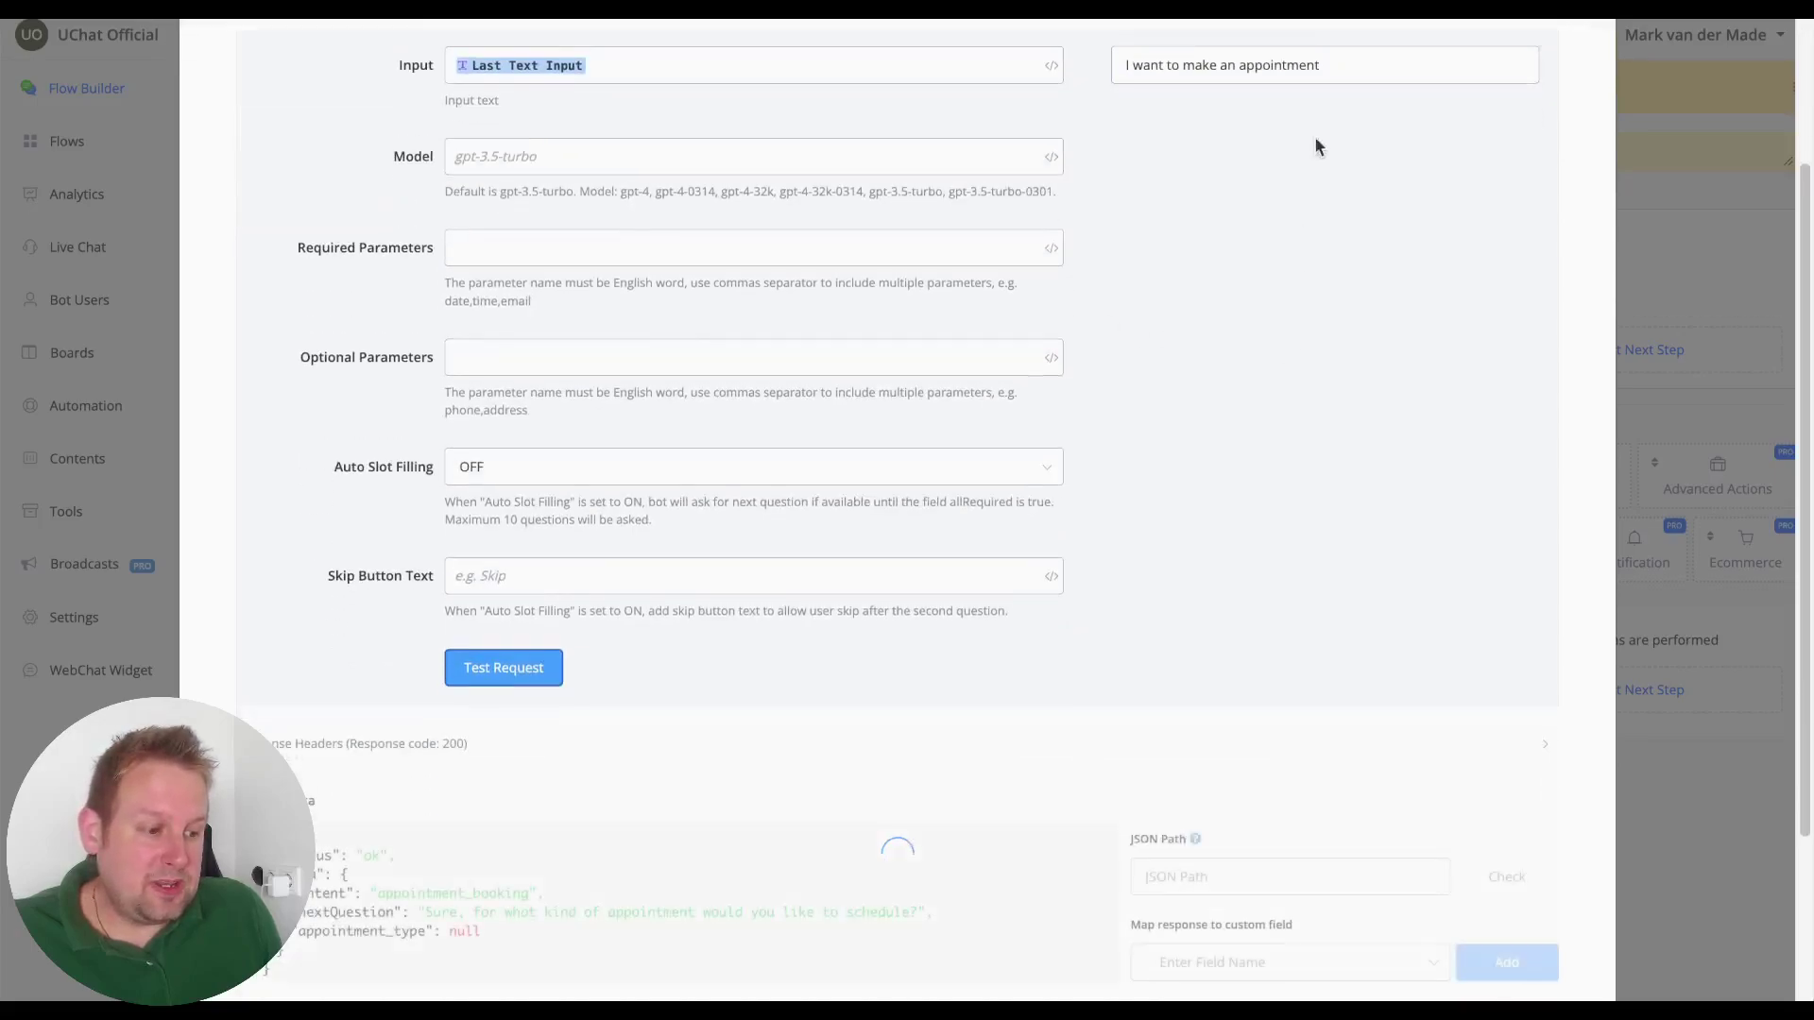
pyautogui.scroll(-3, 1092, 415)
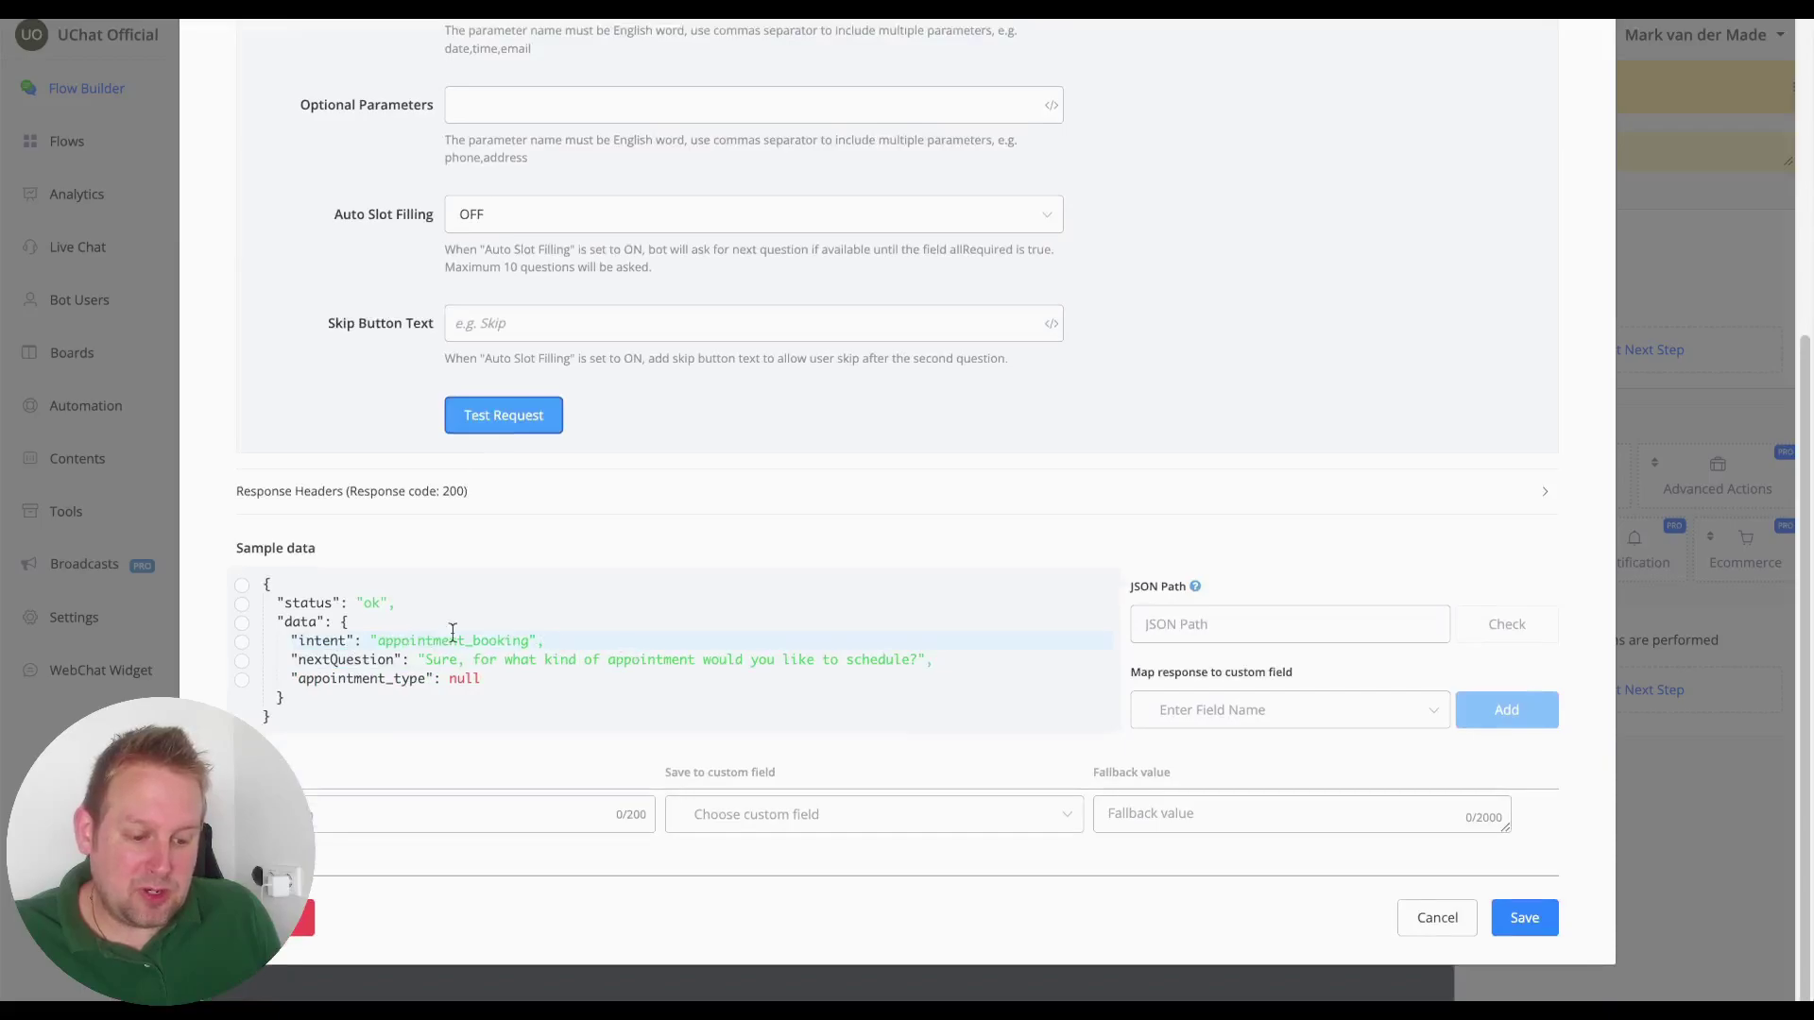
pyautogui.scroll(5, 1004, 501)
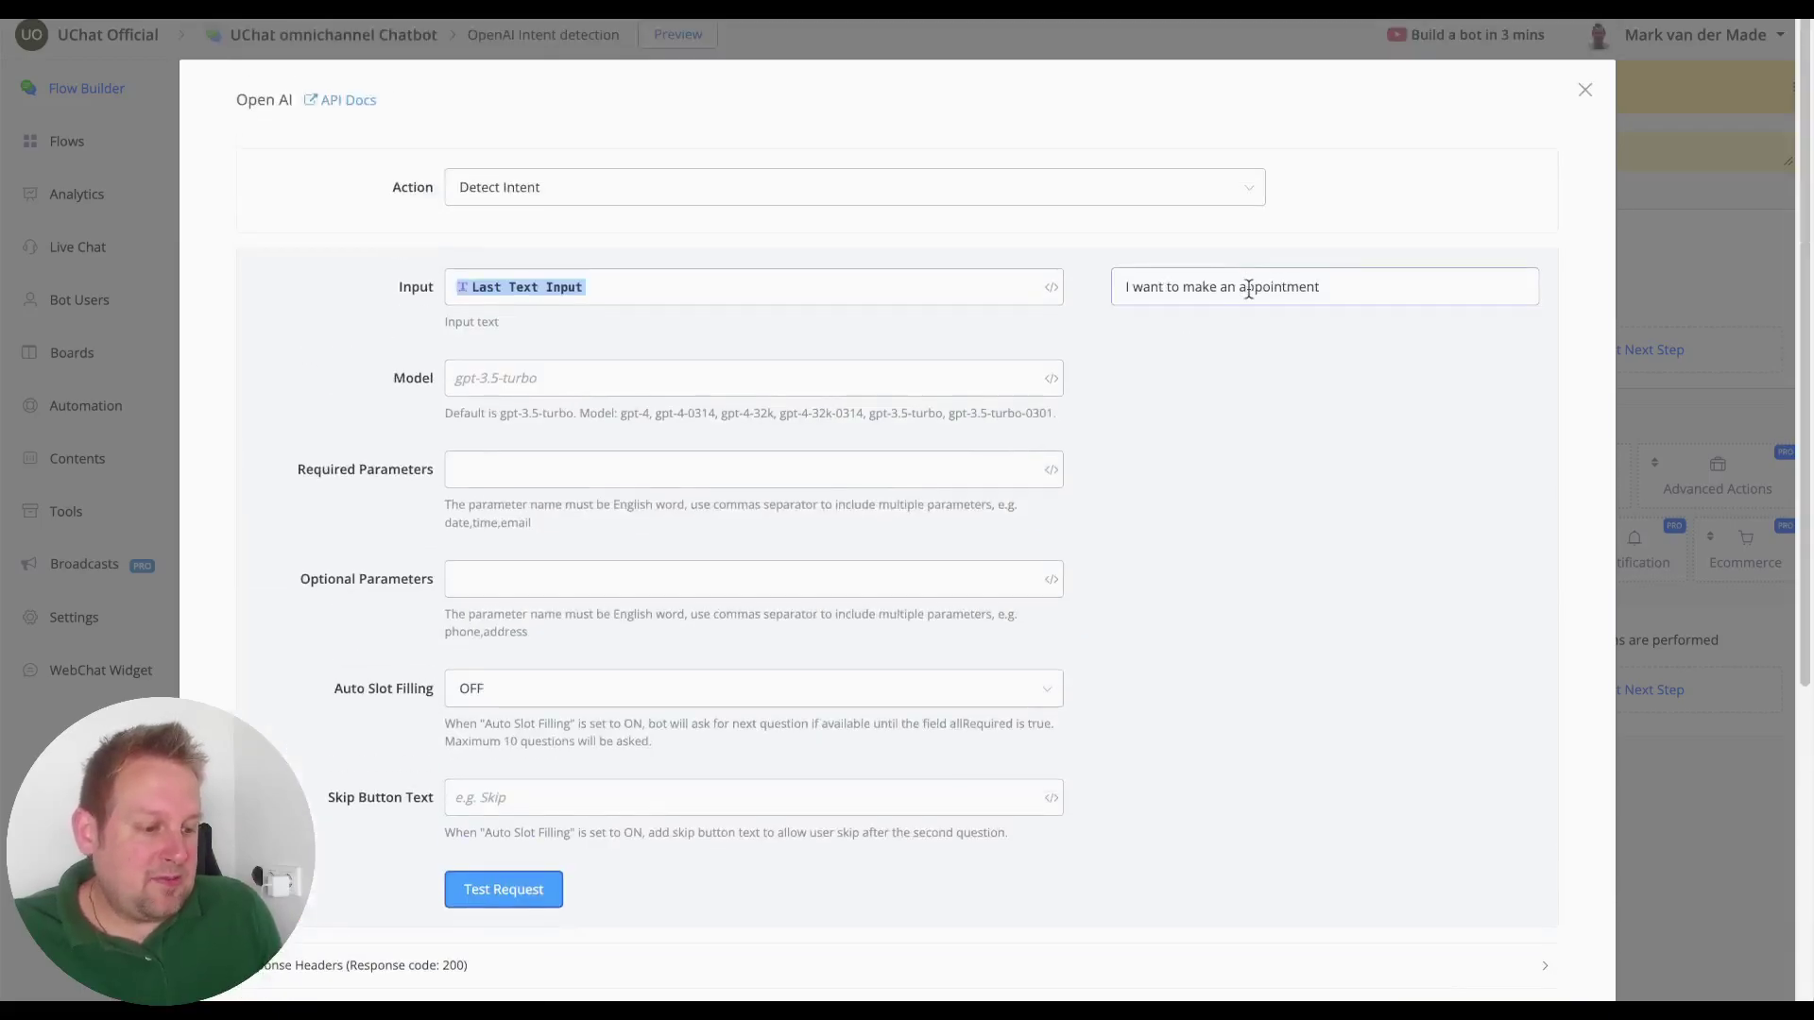
# Change the test message to 'I want to make a reservation' and rerun the test
pyautogui.moveTo(1389, 287); pyautogui.dragTo(1228, 287)
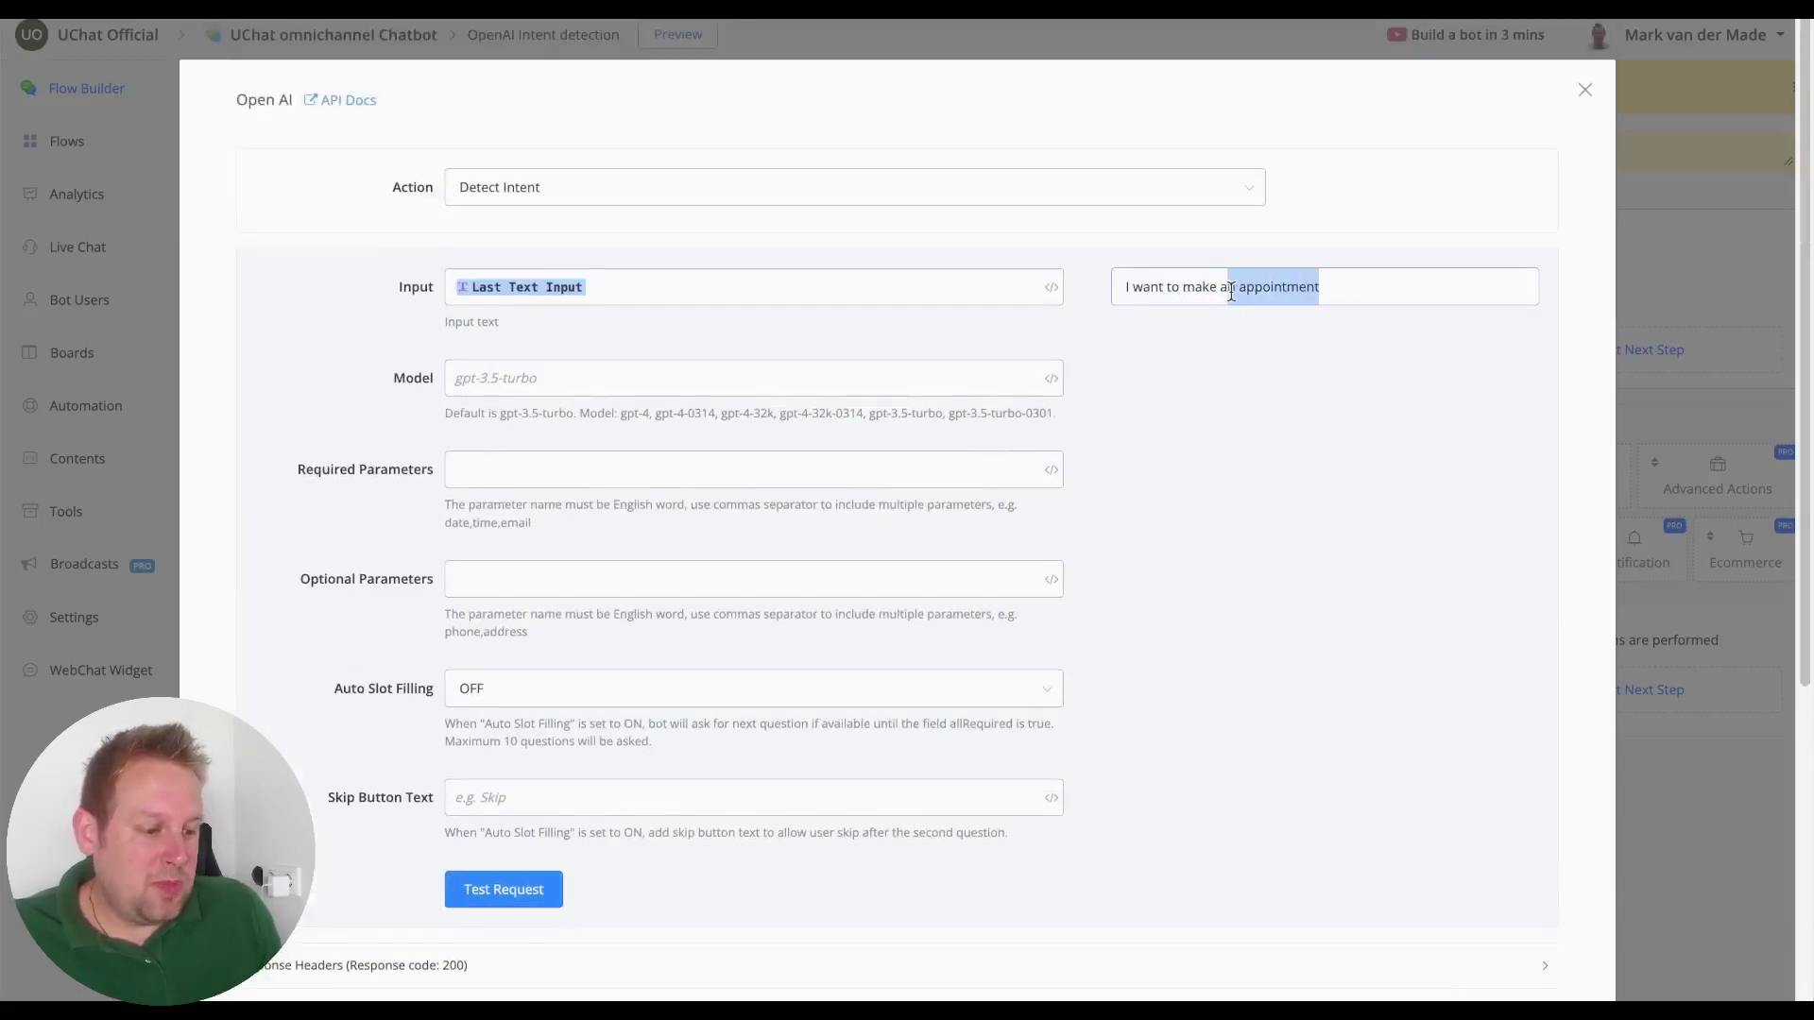
pyautogui.write('reser')
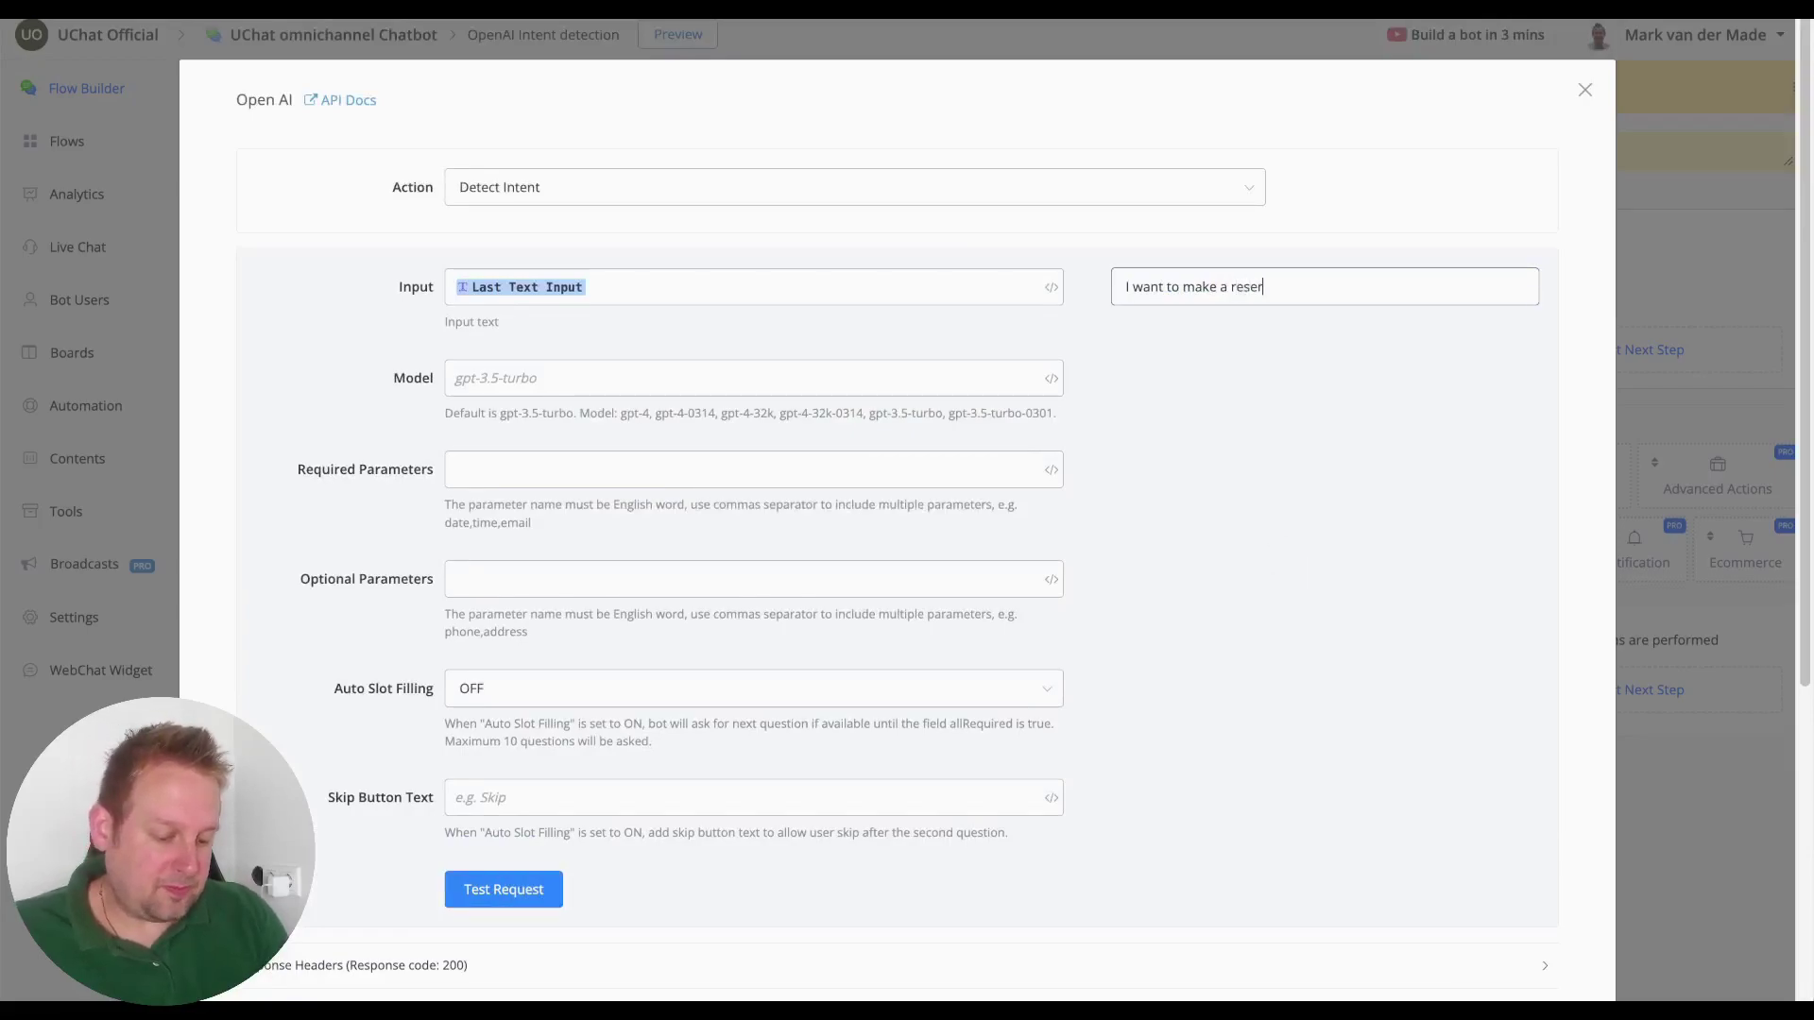
pyautogui.write('vation')
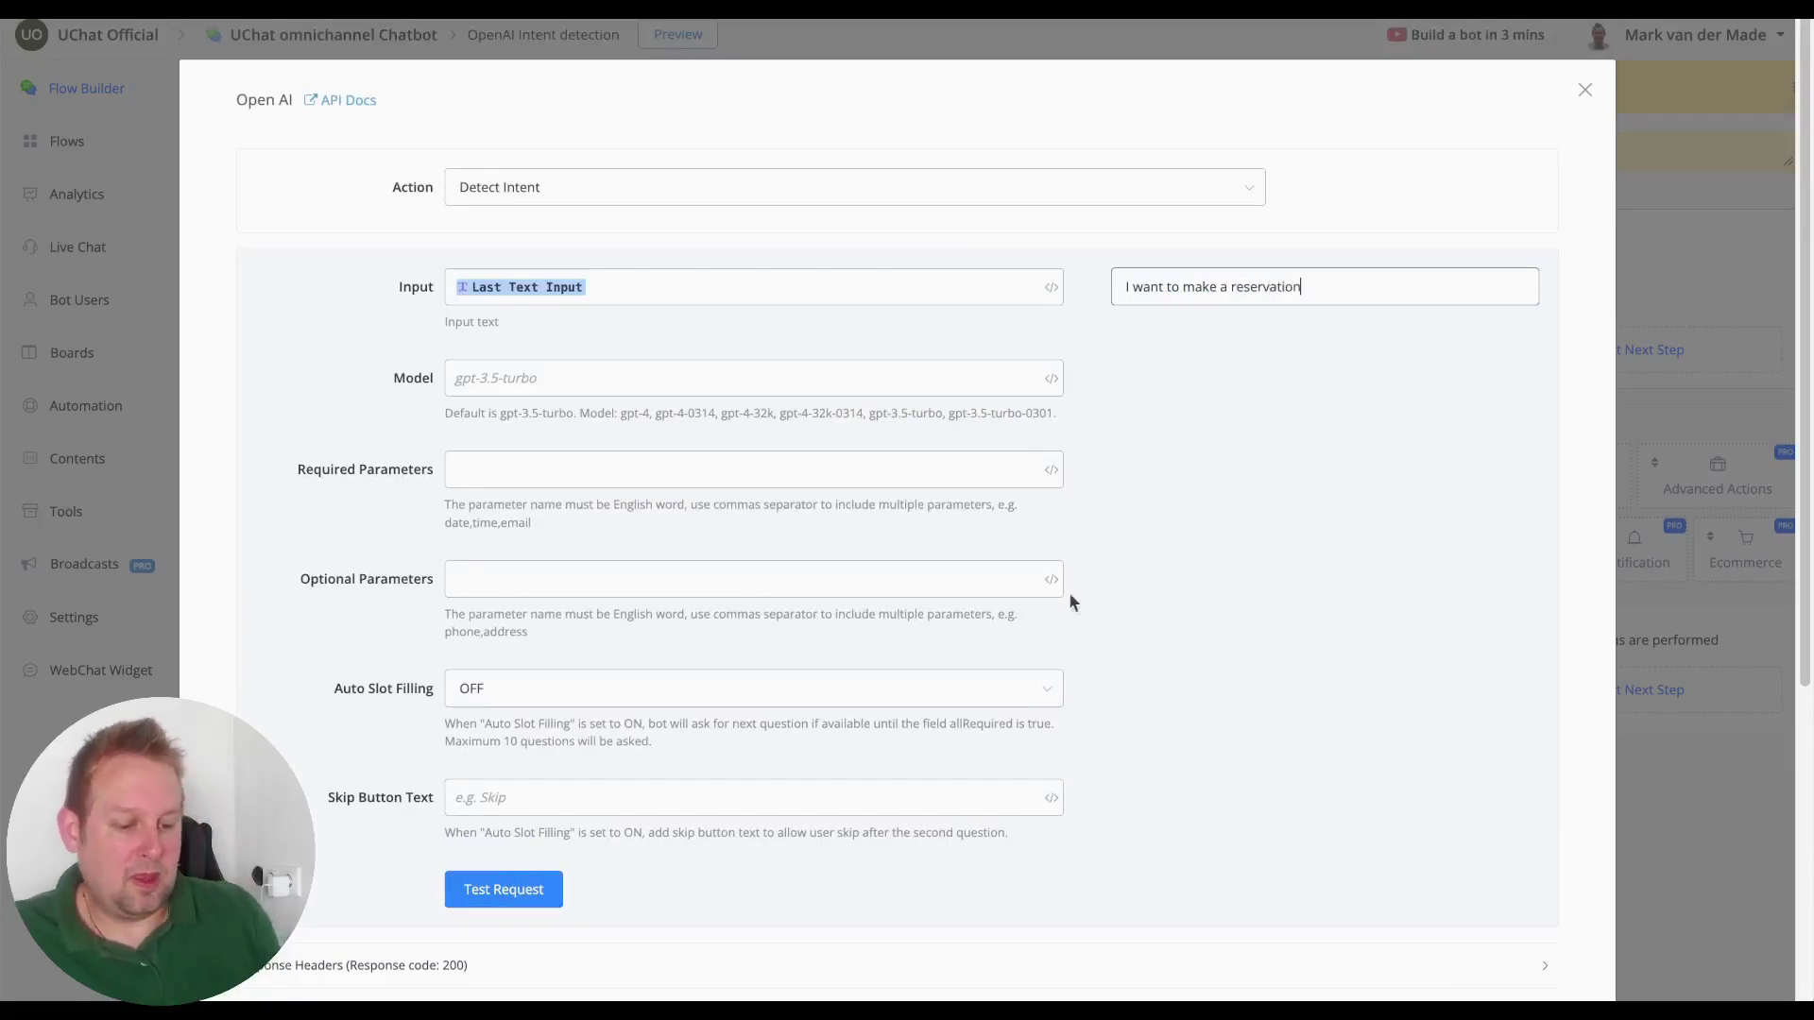
pyautogui.scroll(-3, 1069, 591)
pyautogui.click(512, 655)
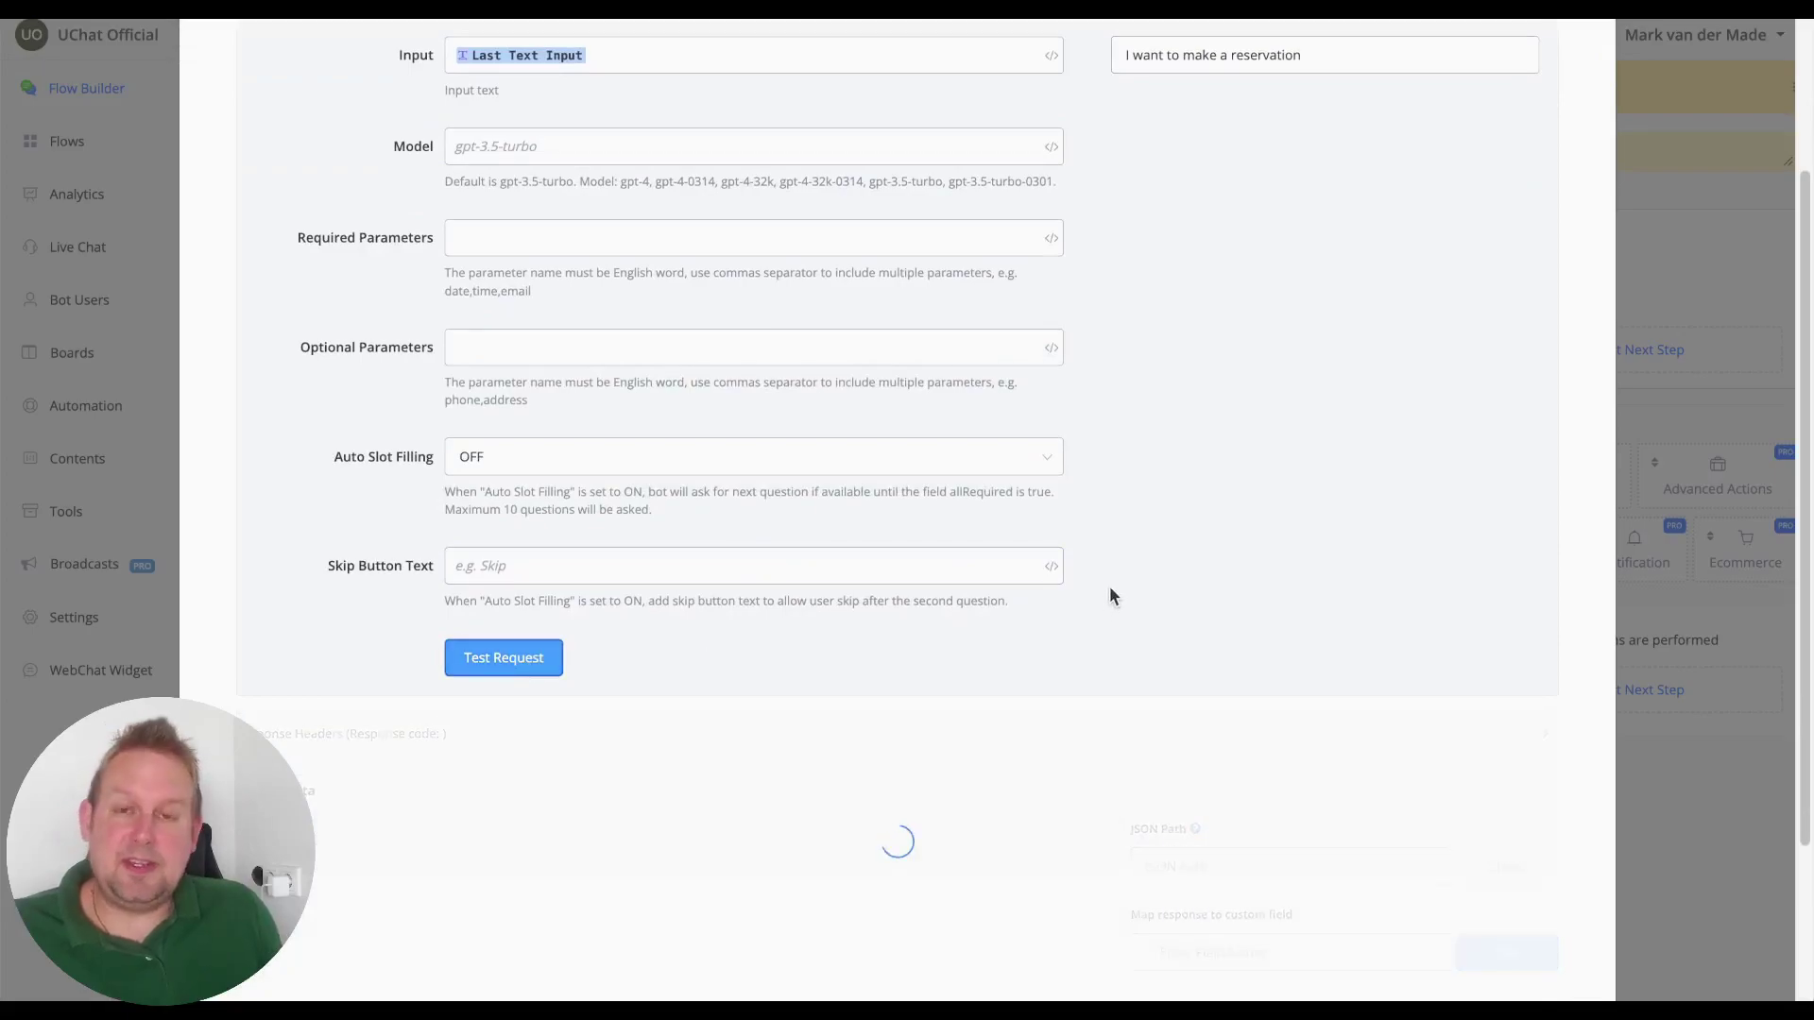
pyautogui.scroll(-1, 1109, 595)
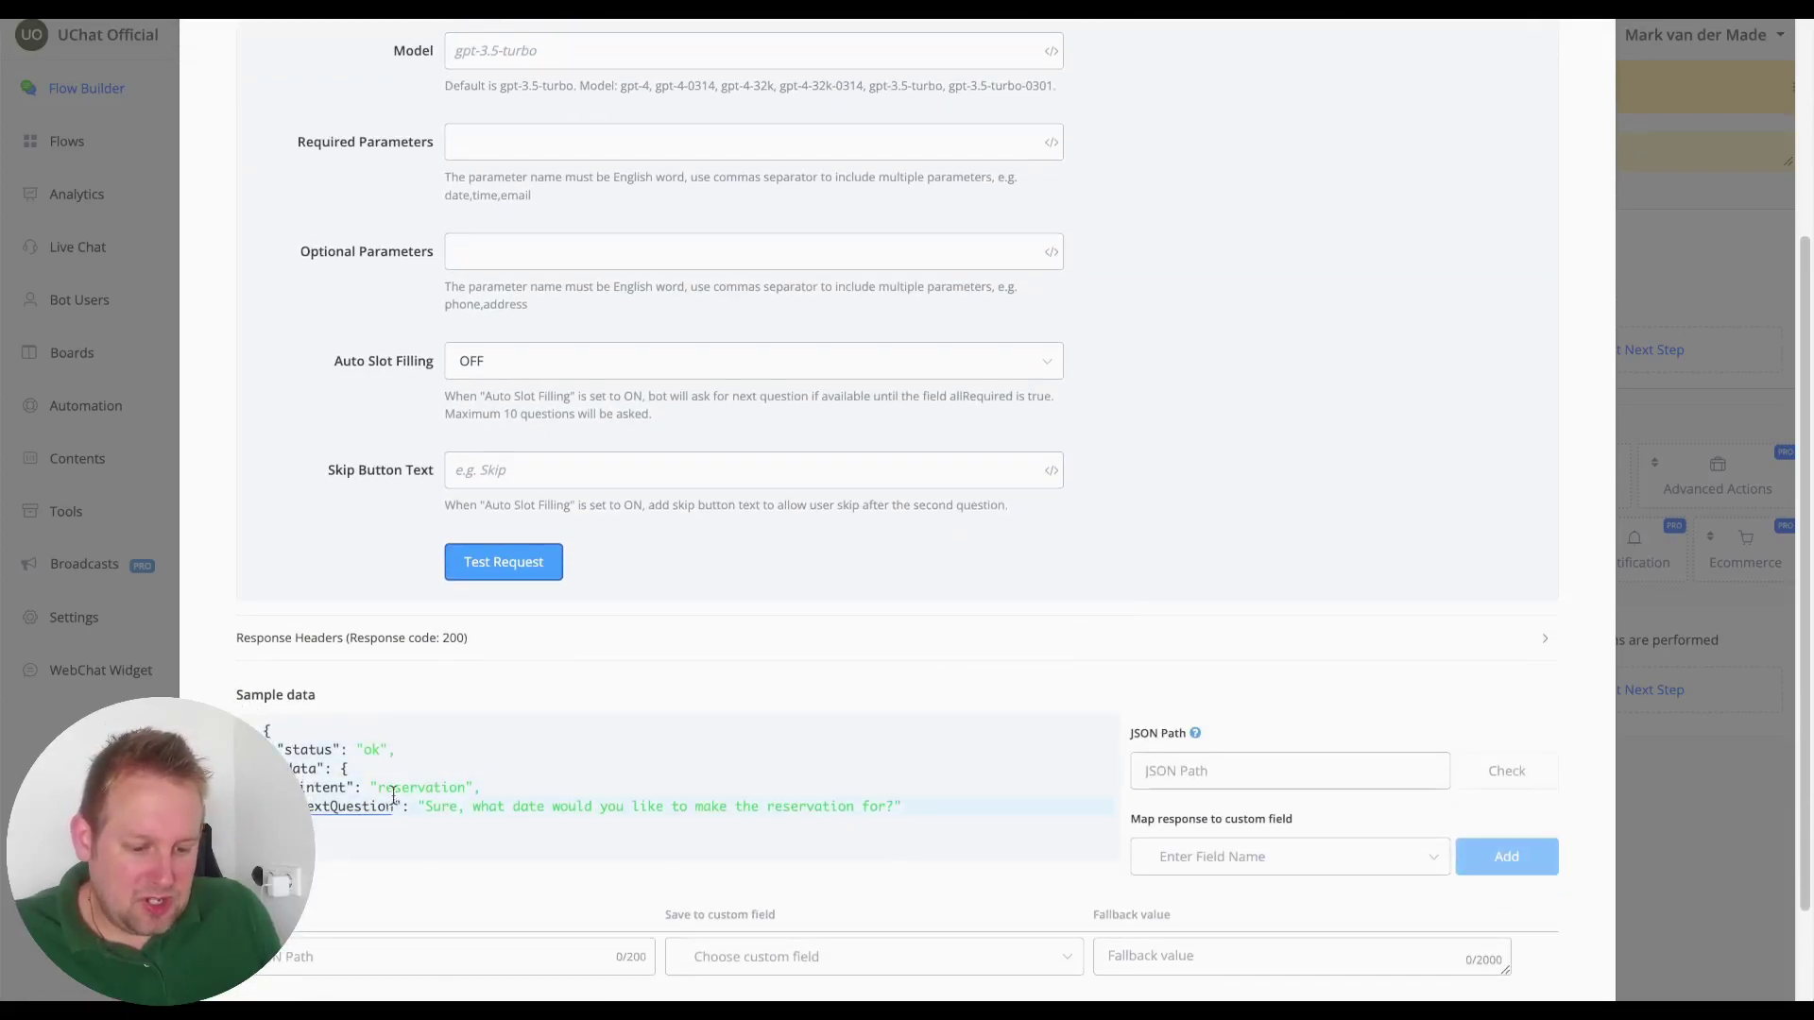
# Map the $.data.intent response path to the openAI_intent custom field
pyautogui.click(401, 787)
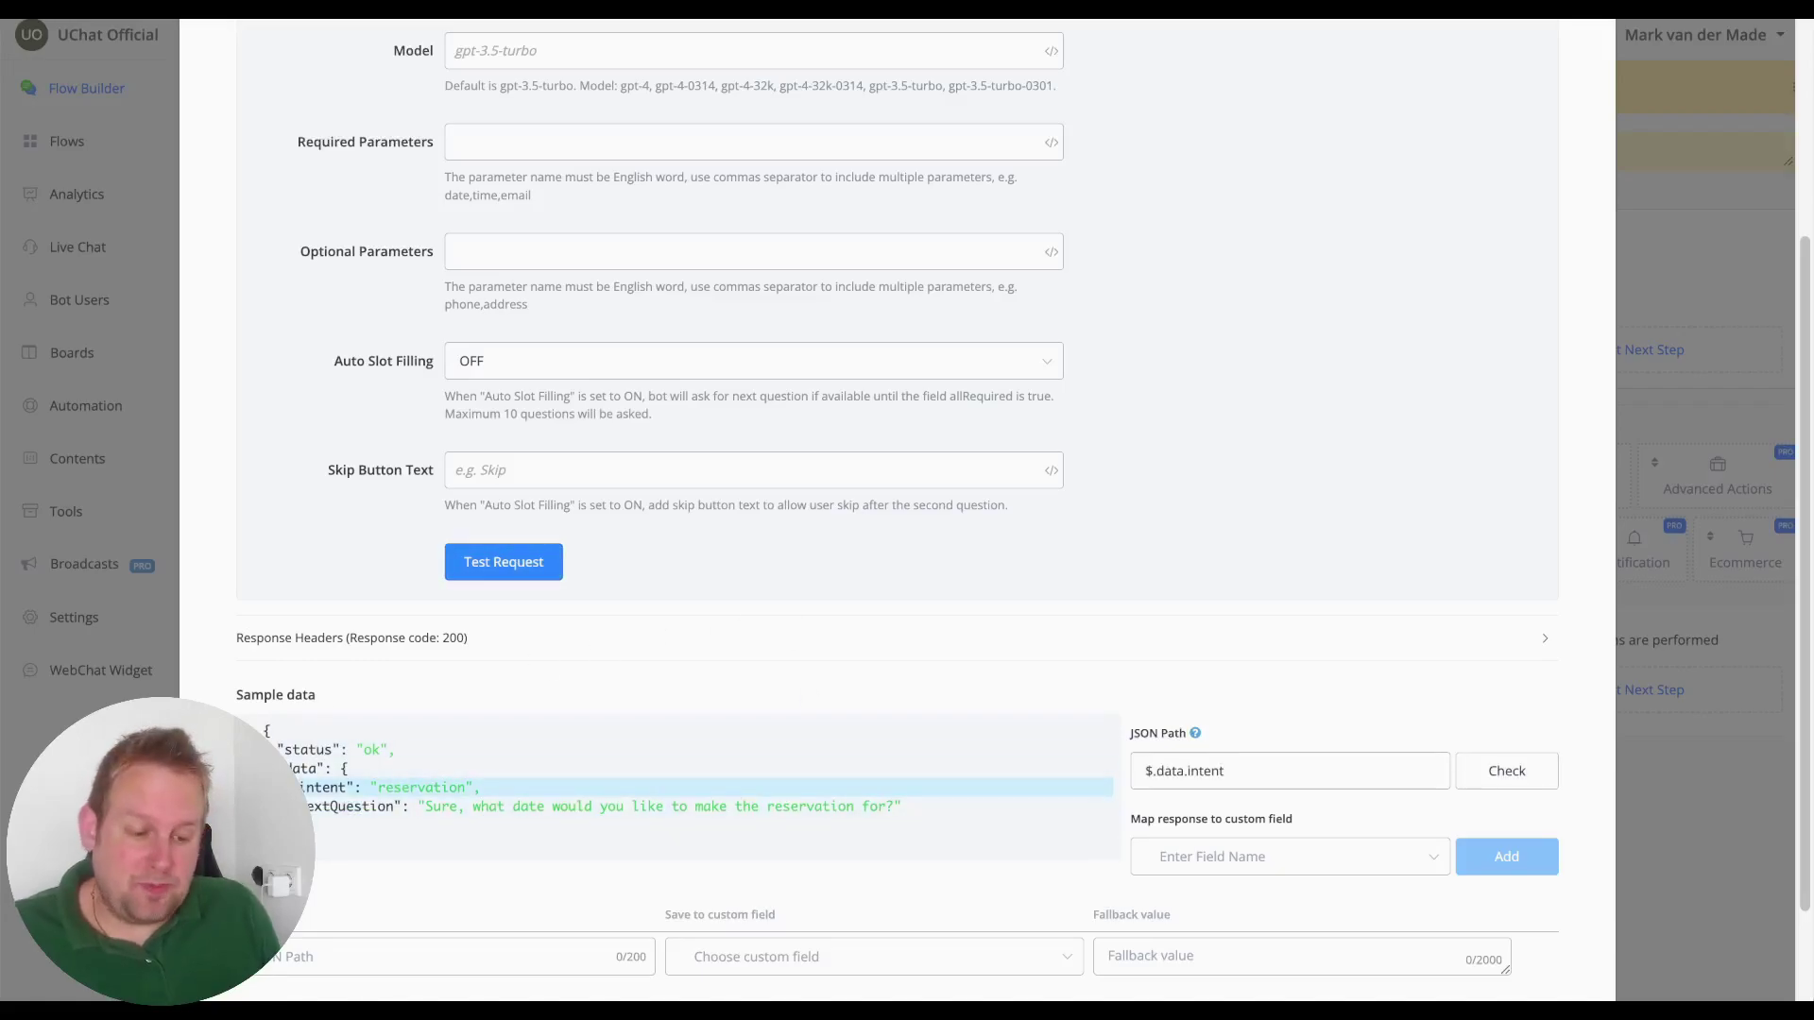
pyautogui.scroll(-2, 242, 657)
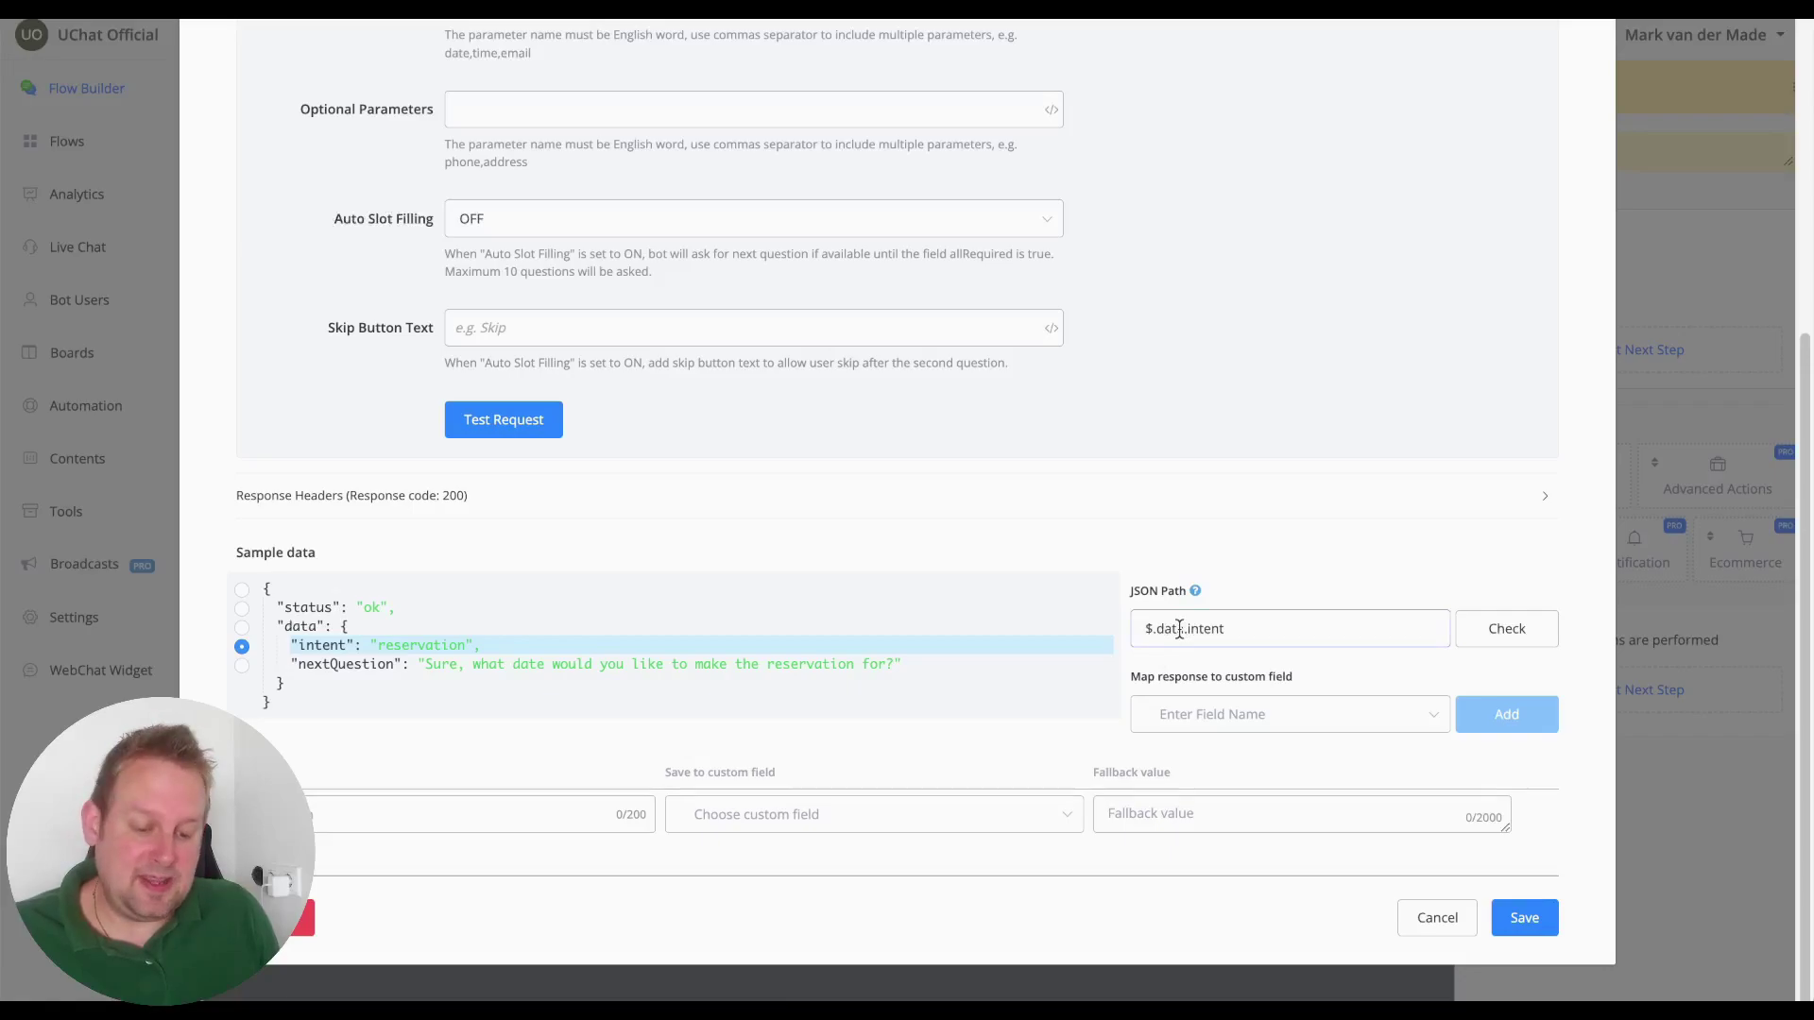
pyautogui.click(1314, 720)
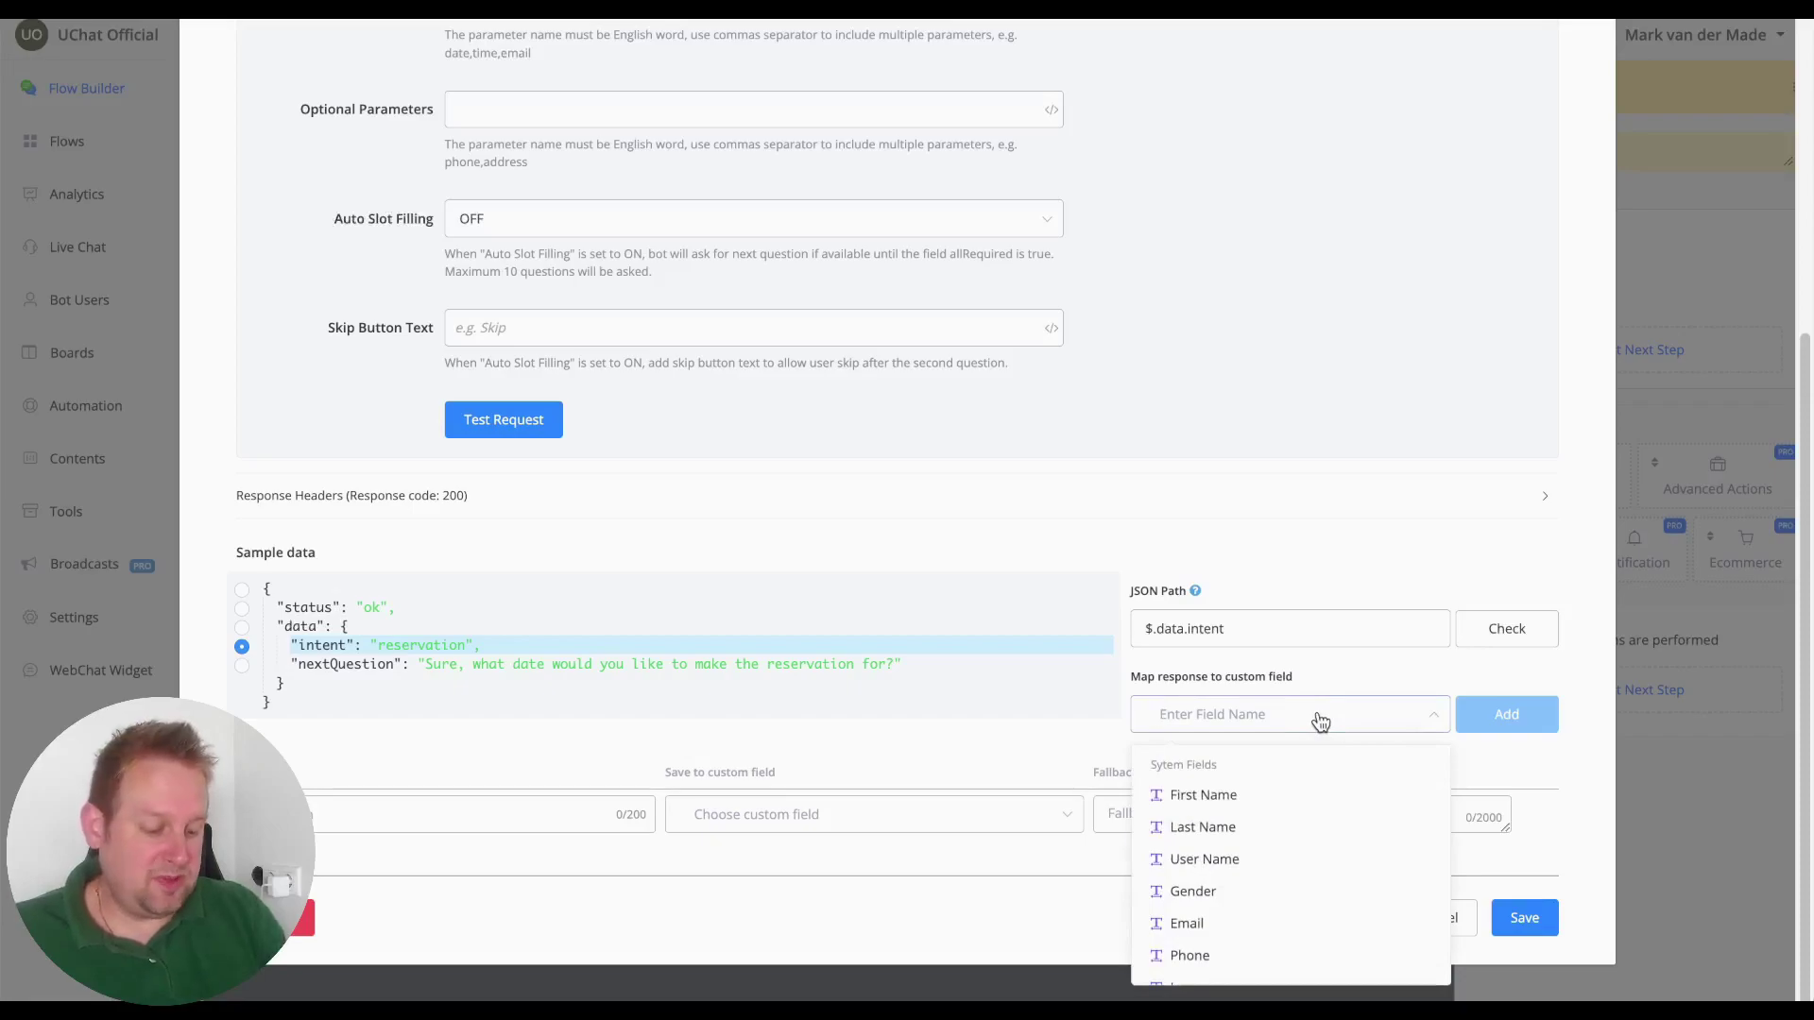
pyautogui.write('intent')
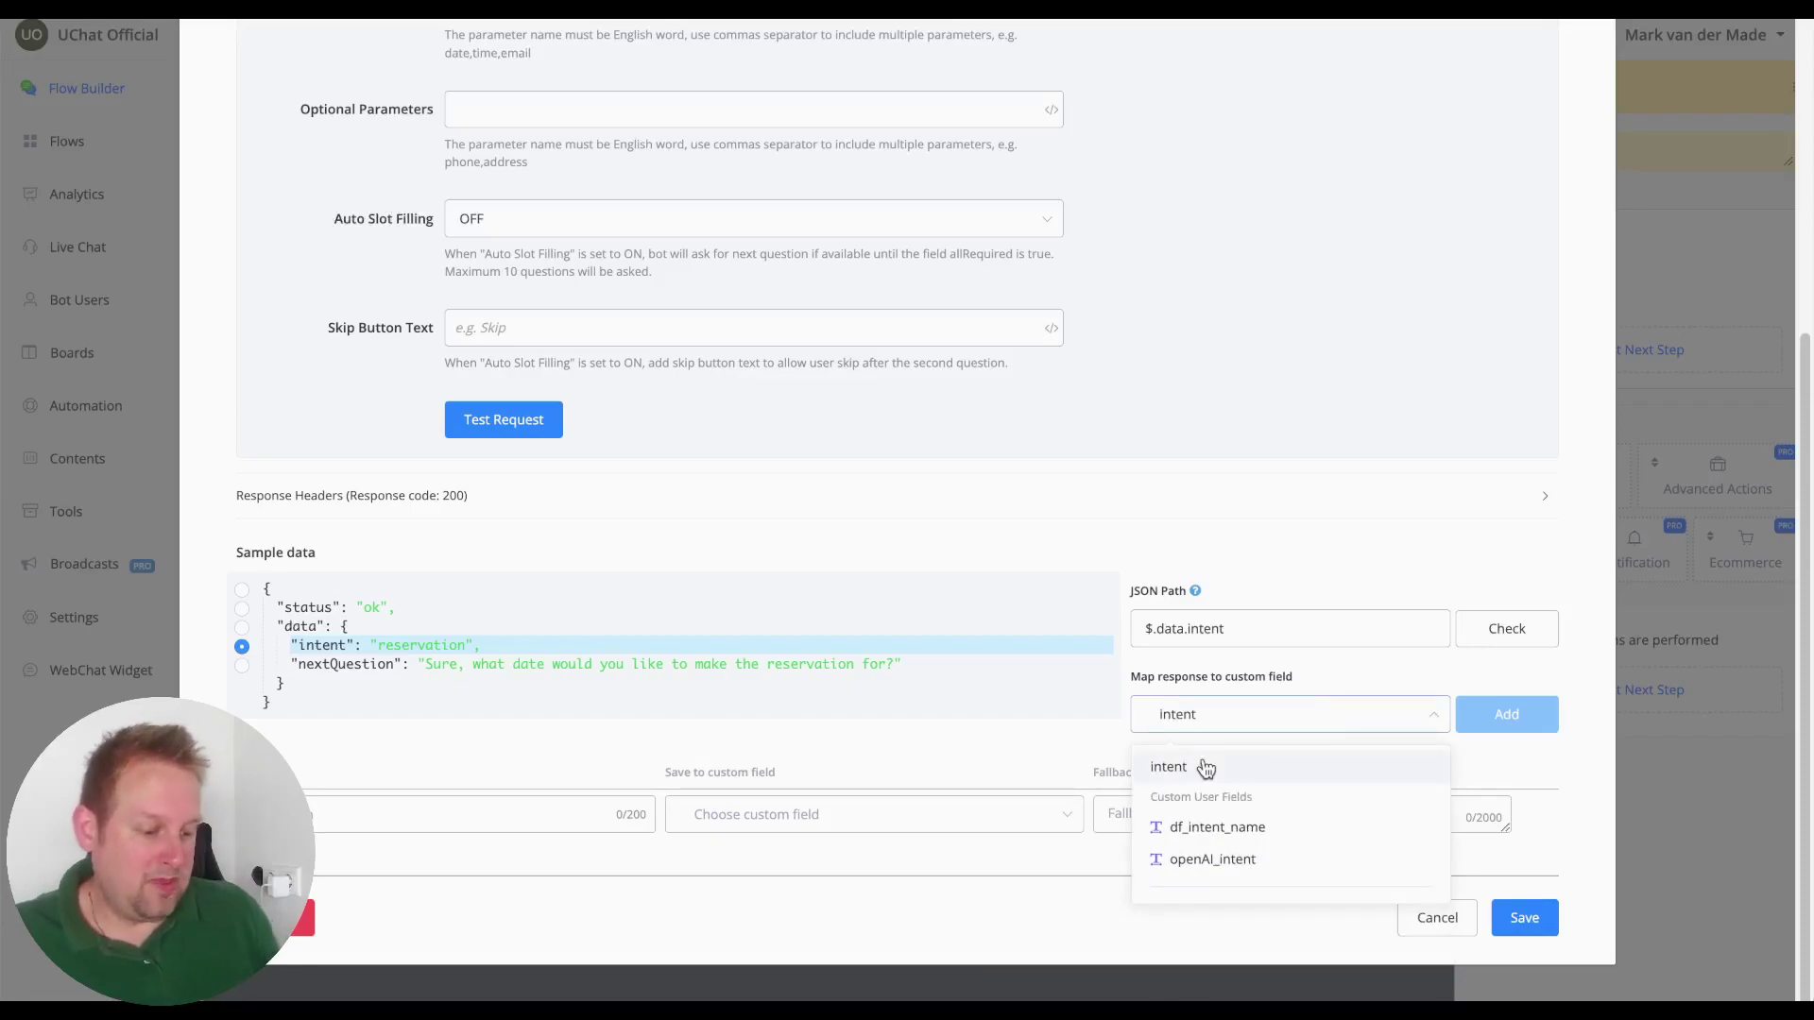
pyautogui.click(1229, 862)
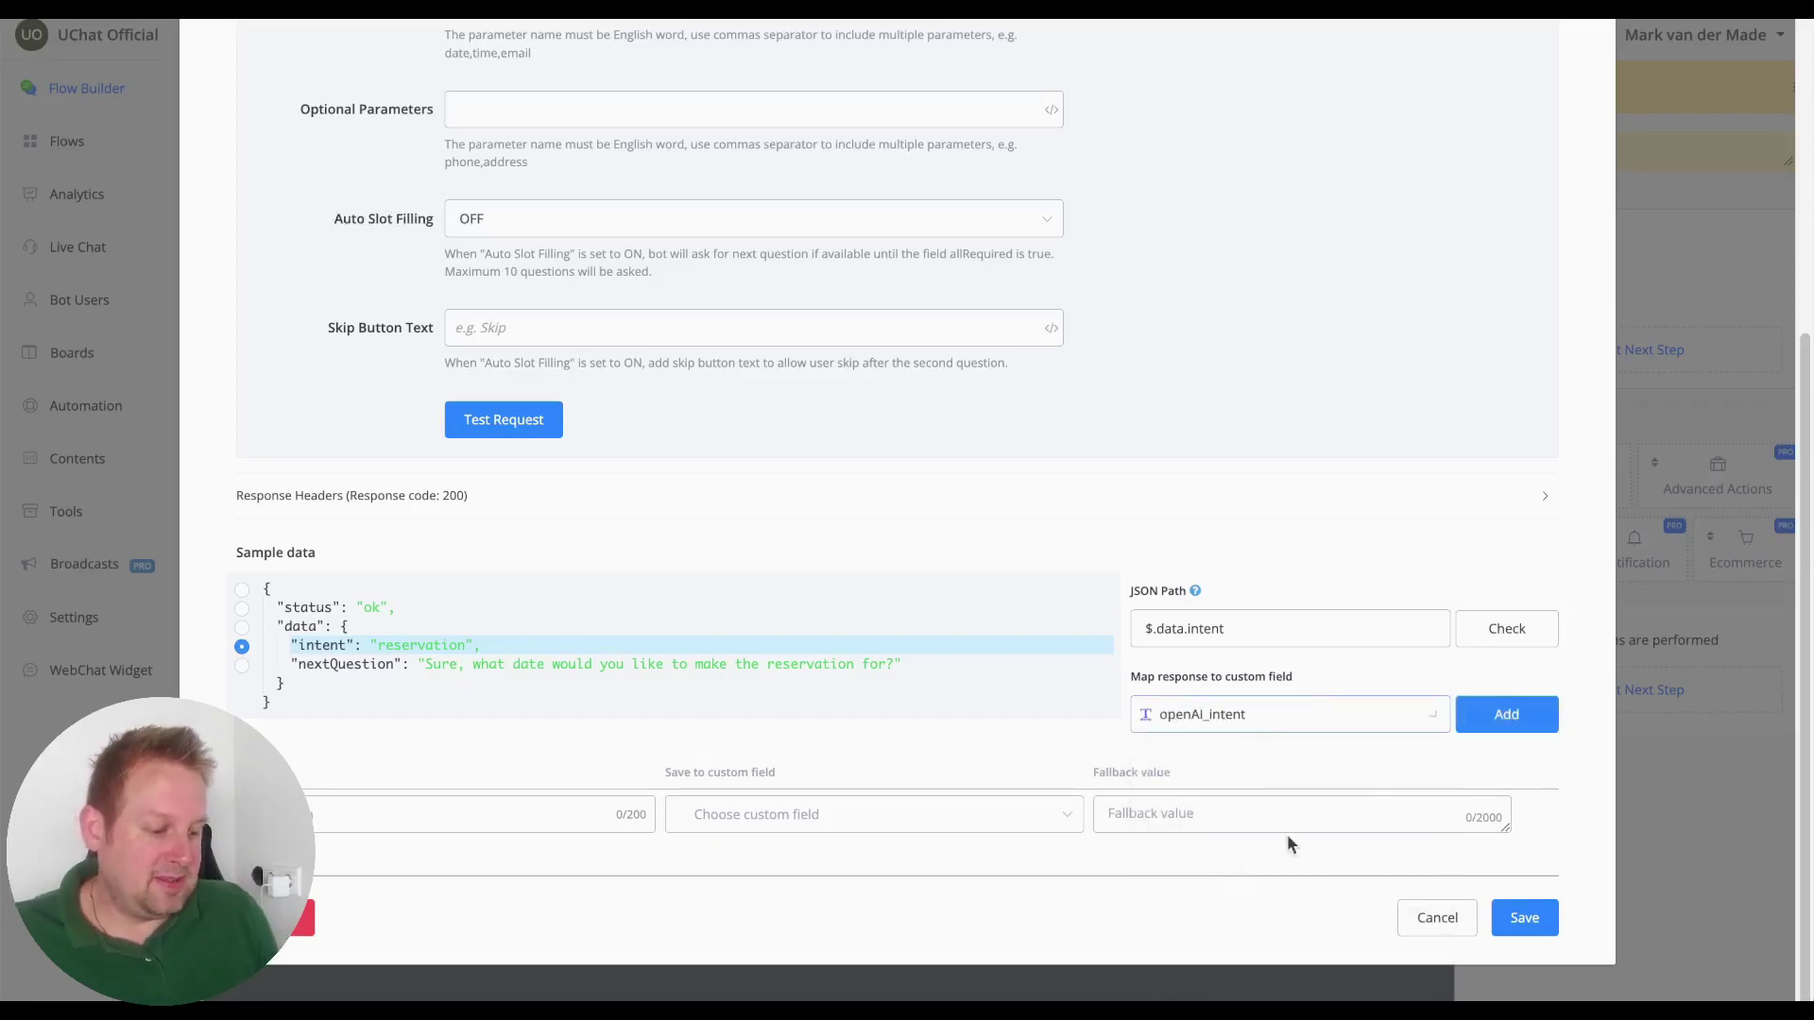
pyautogui.click(1498, 724)
pyautogui.scroll(-1, 1101, 623)
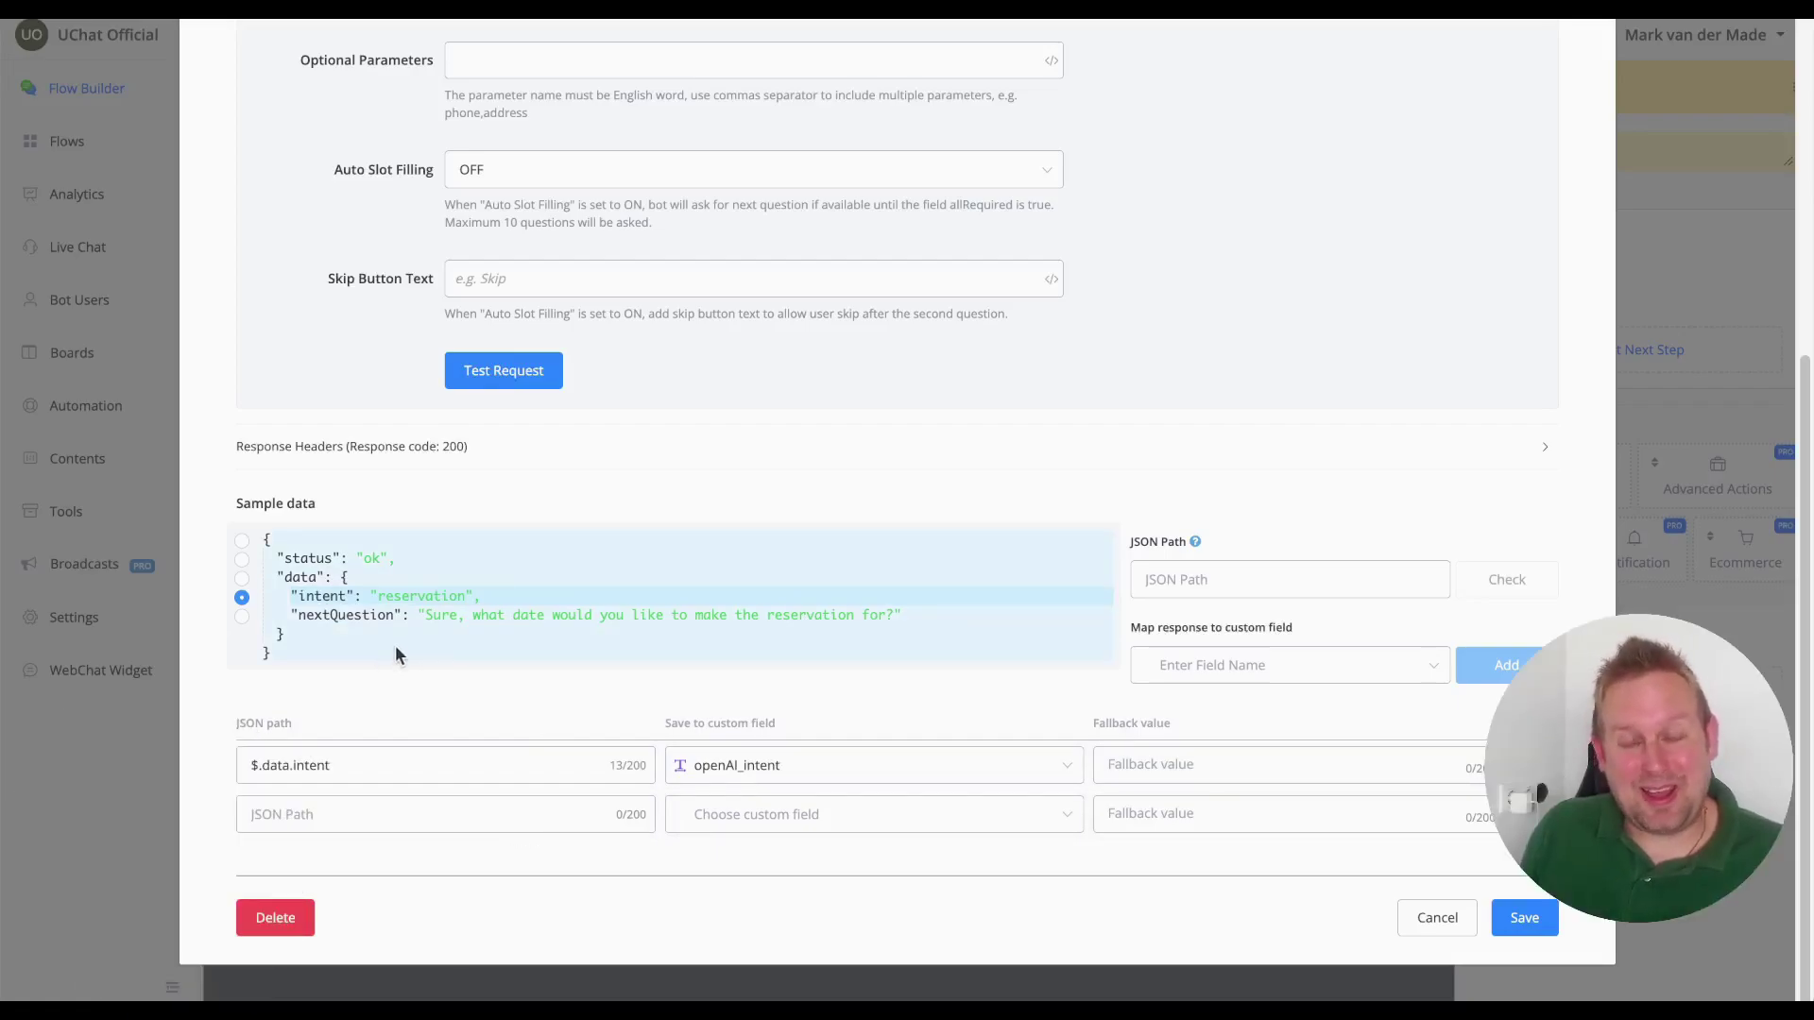
pyautogui.moveTo(248, 761); pyautogui.dragTo(339, 764)
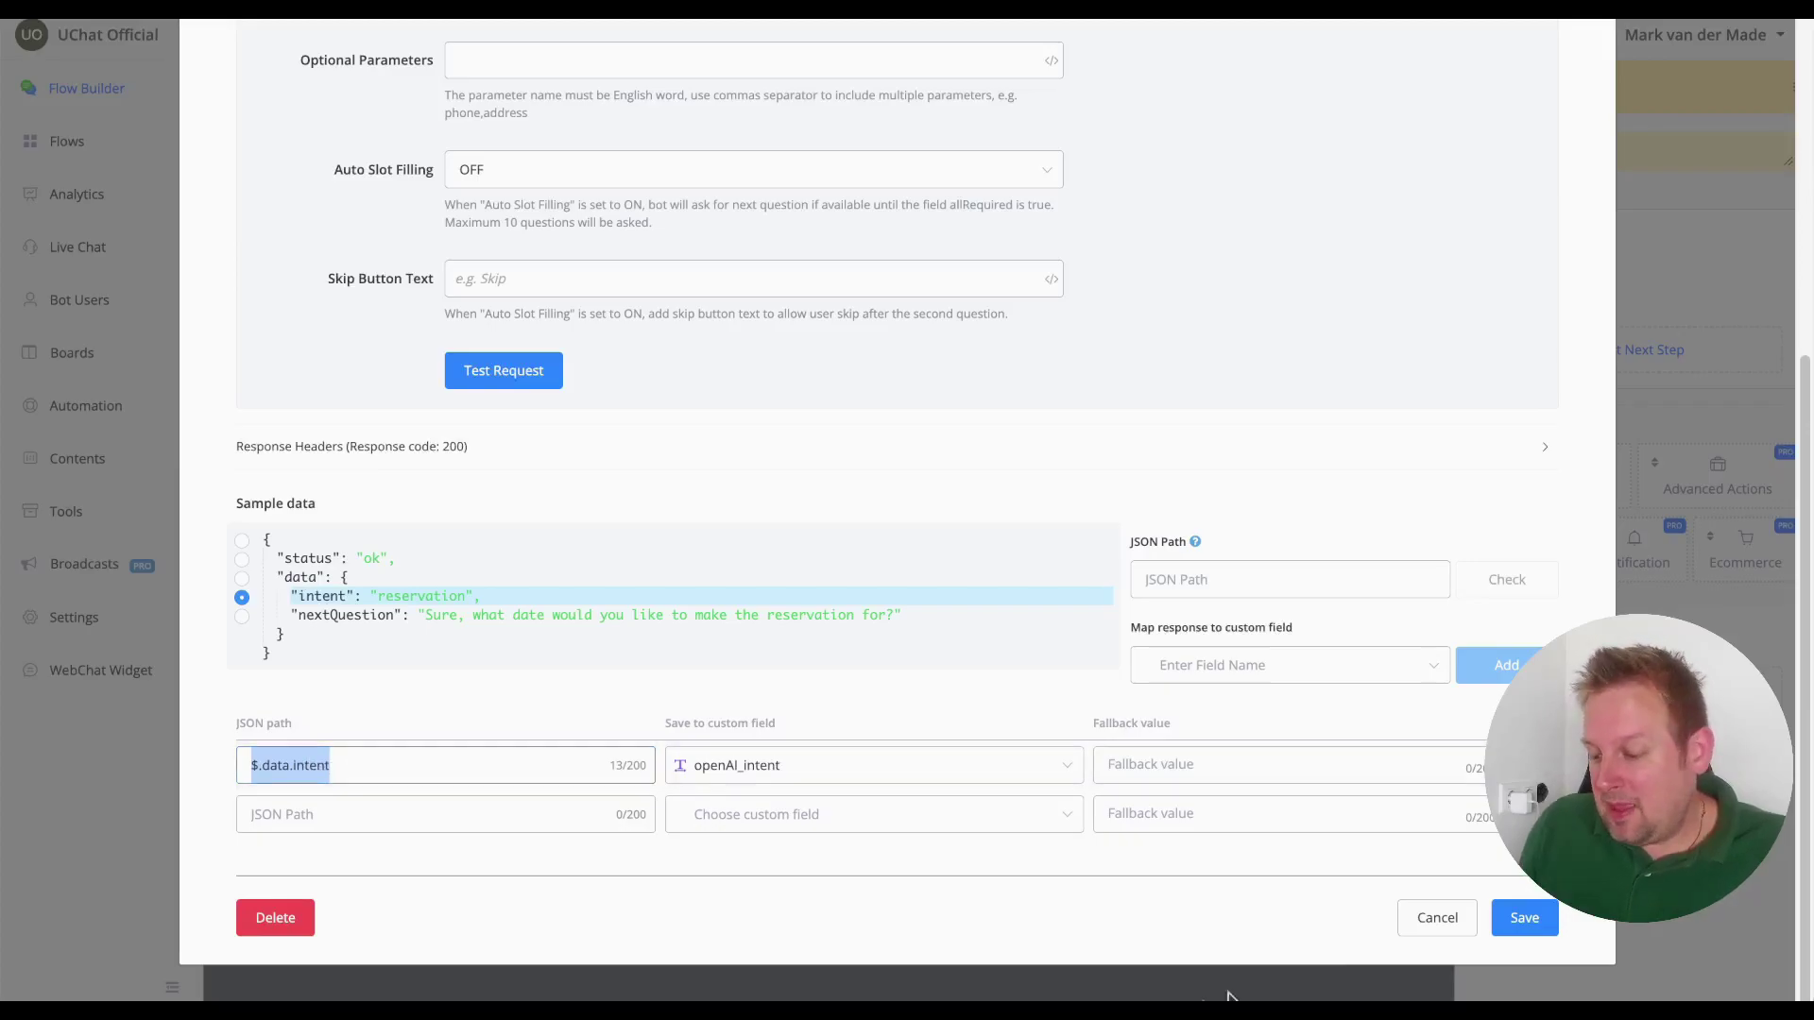
pyautogui.click(1511, 926)
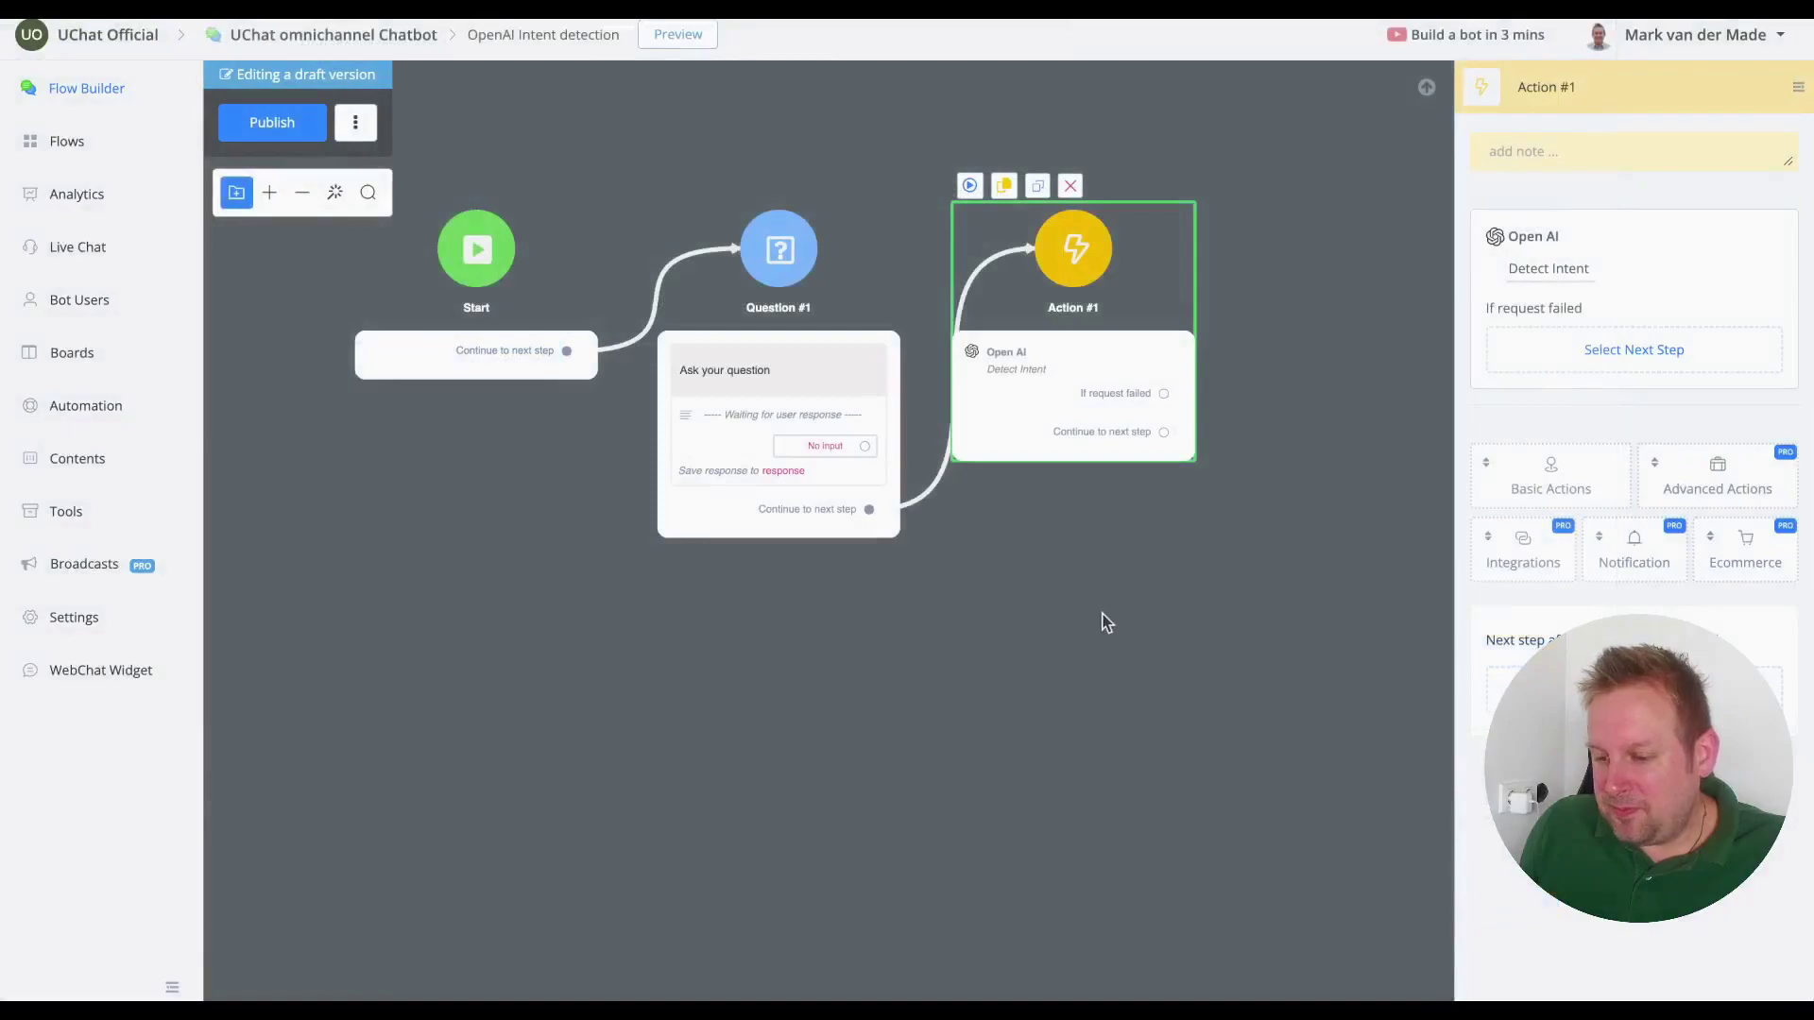
pyautogui.moveTo(1140, 570); pyautogui.dragTo(759, 627)
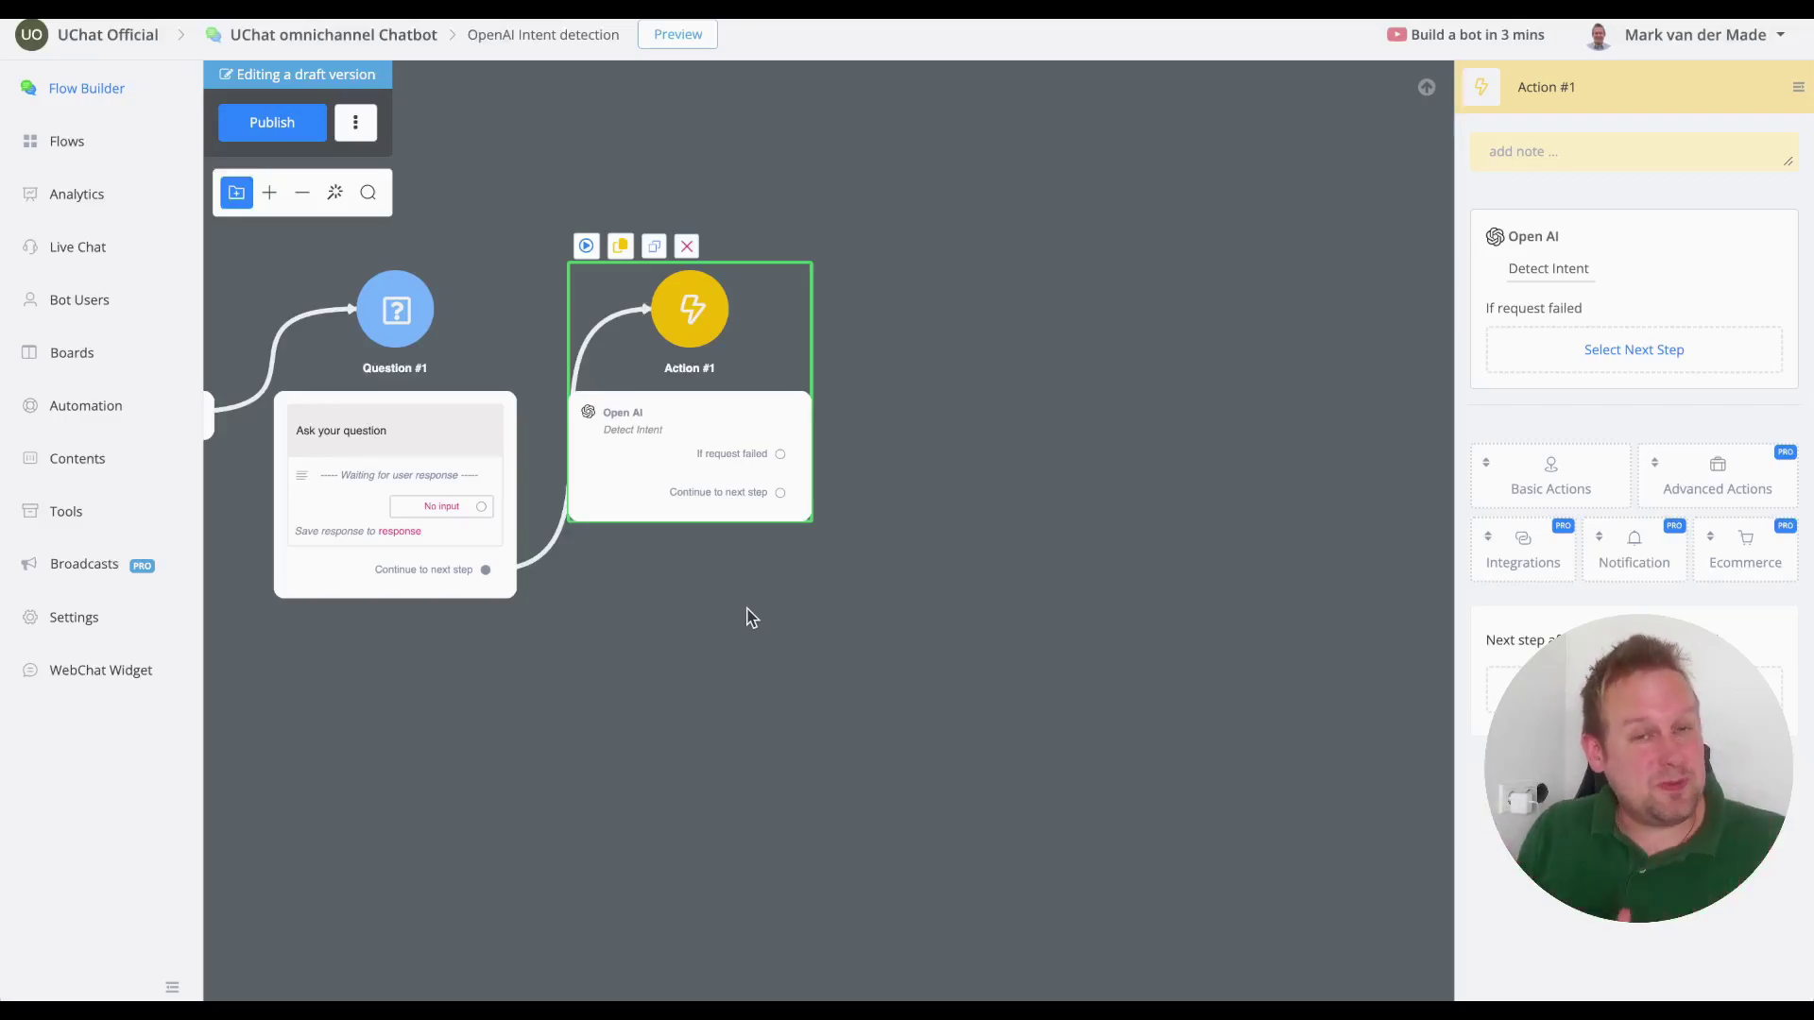
# Reopen the Detect Intent settings and close them without changes
pyautogui.click(1571, 286)
pyautogui.scroll(-5, 1043, 693)
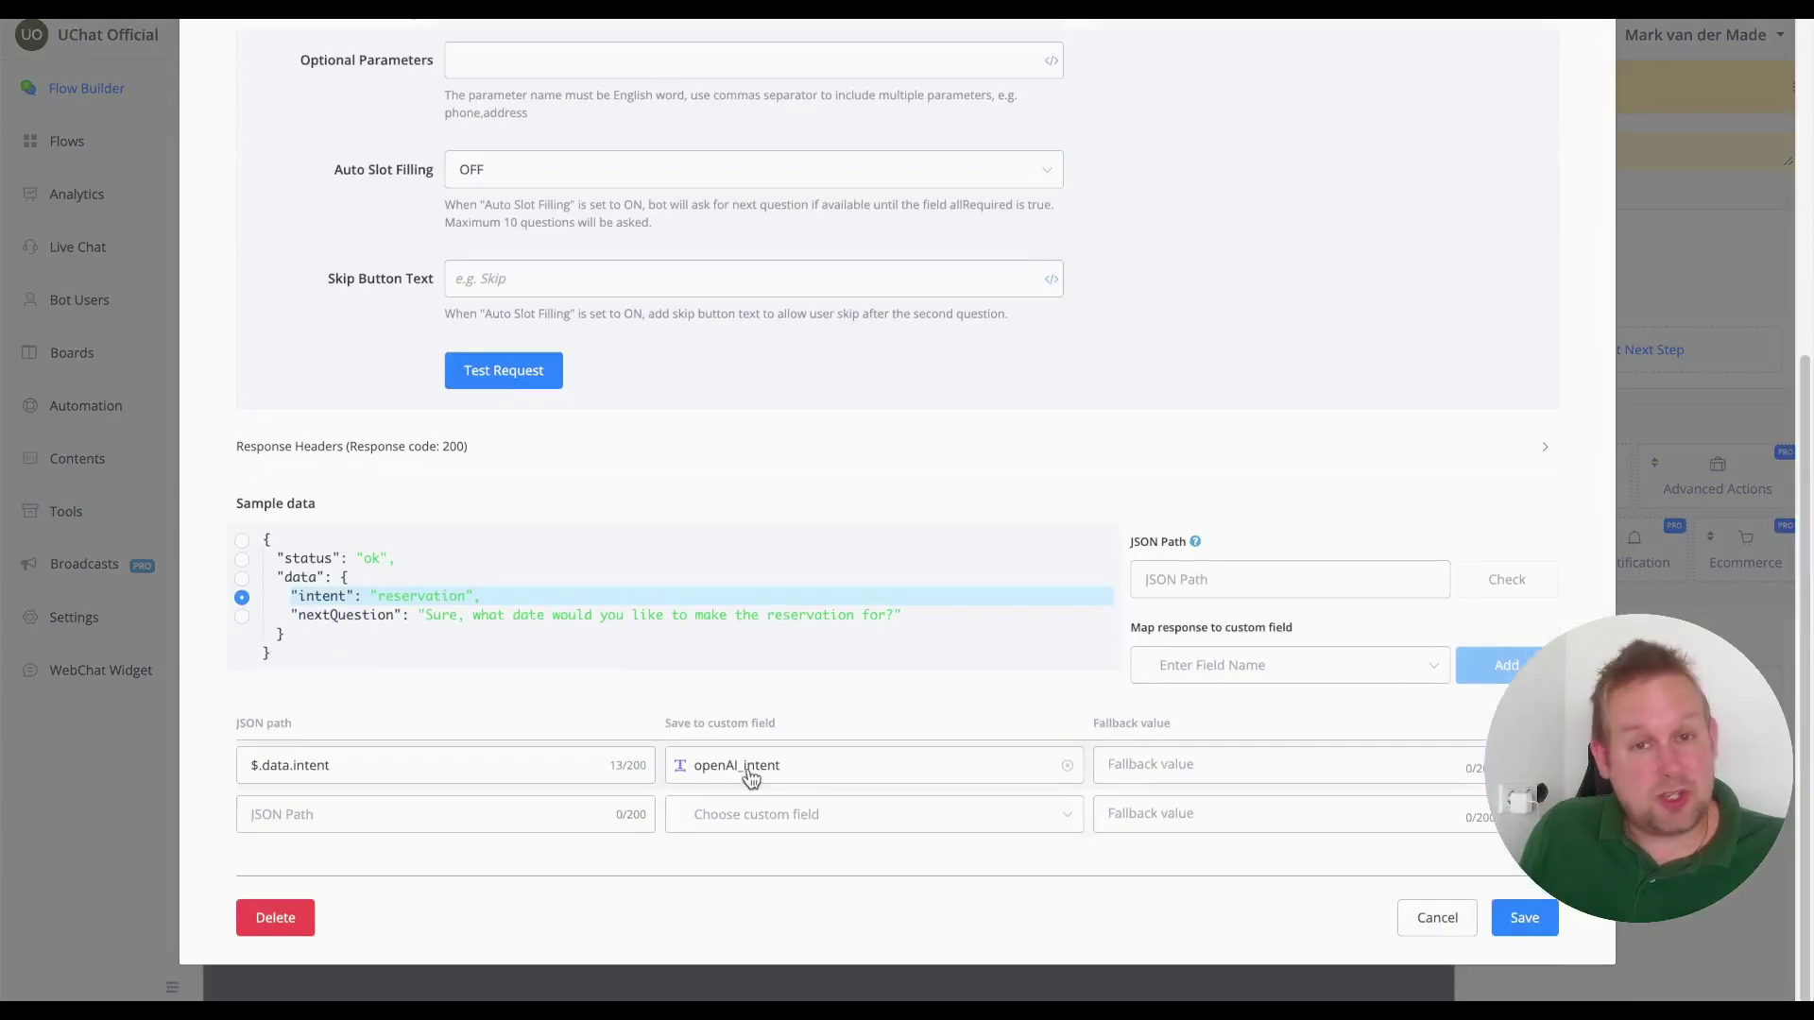
pyautogui.click(1410, 924)
# Add a Condition step after Action #1's Continue output
pyautogui.moveTo(1126, 660); pyautogui.dragTo(870, 668)
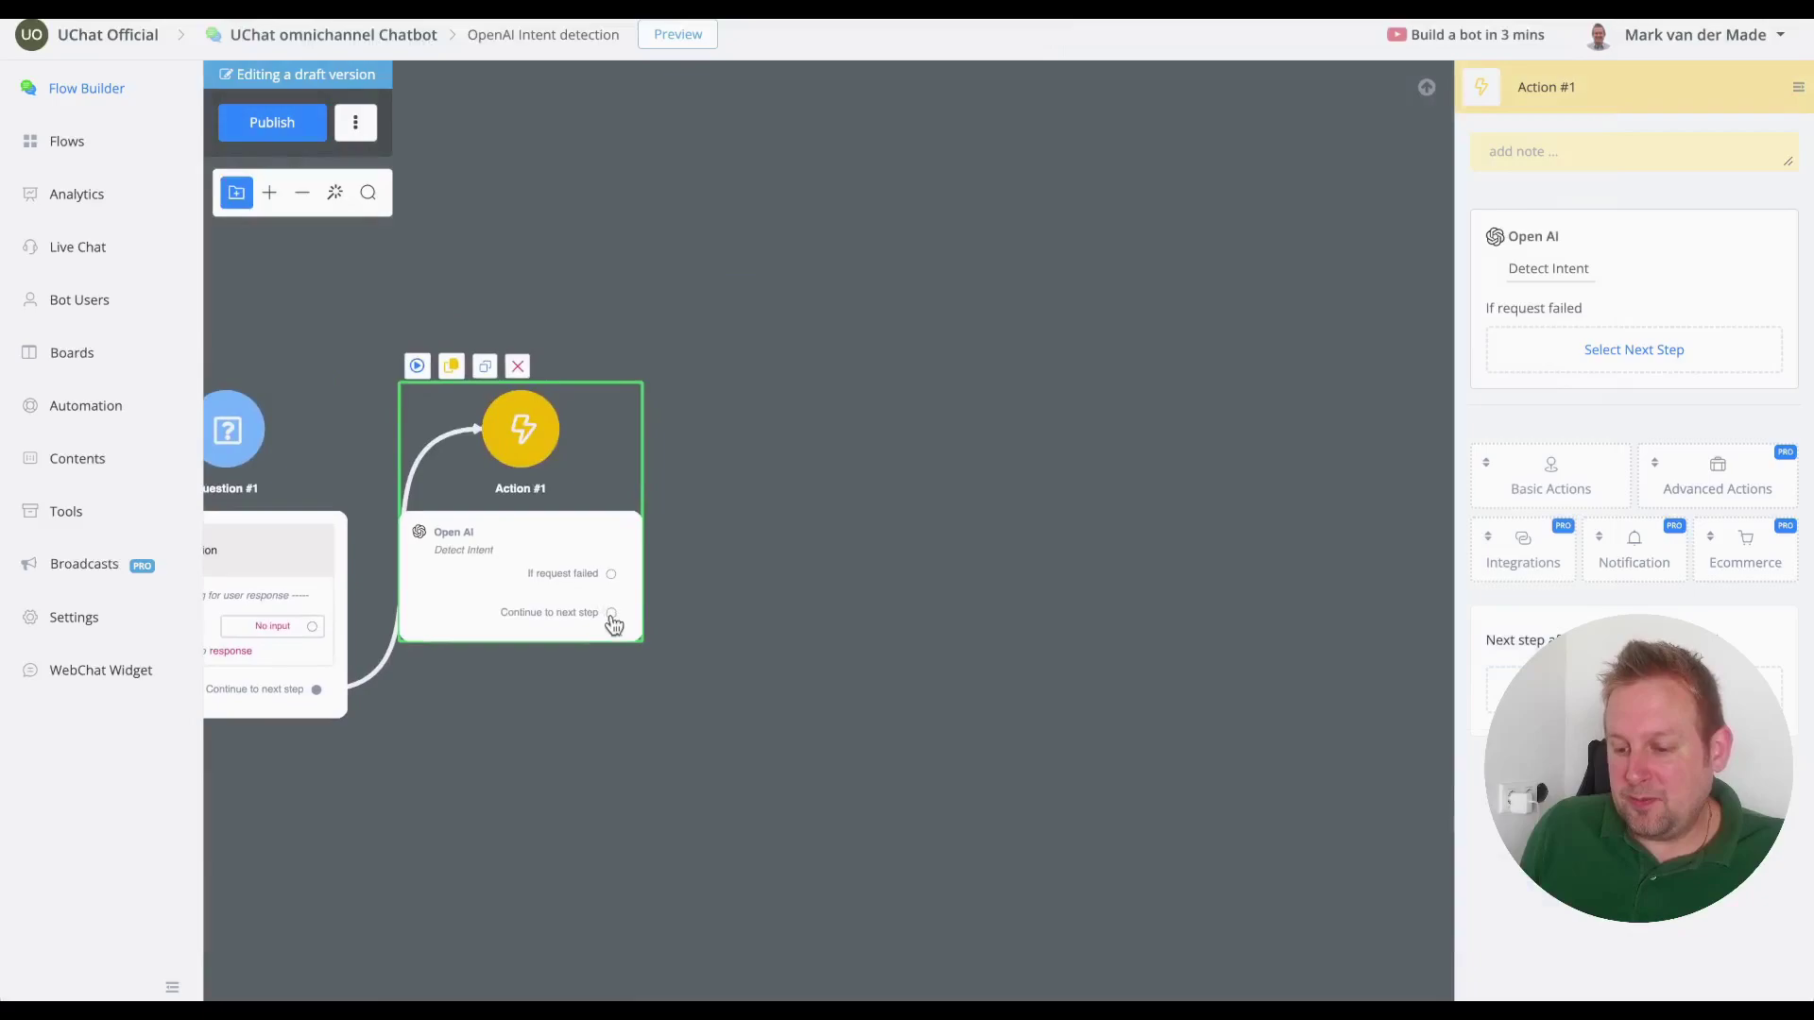
pyautogui.moveTo(611, 614); pyautogui.dragTo(796, 485)
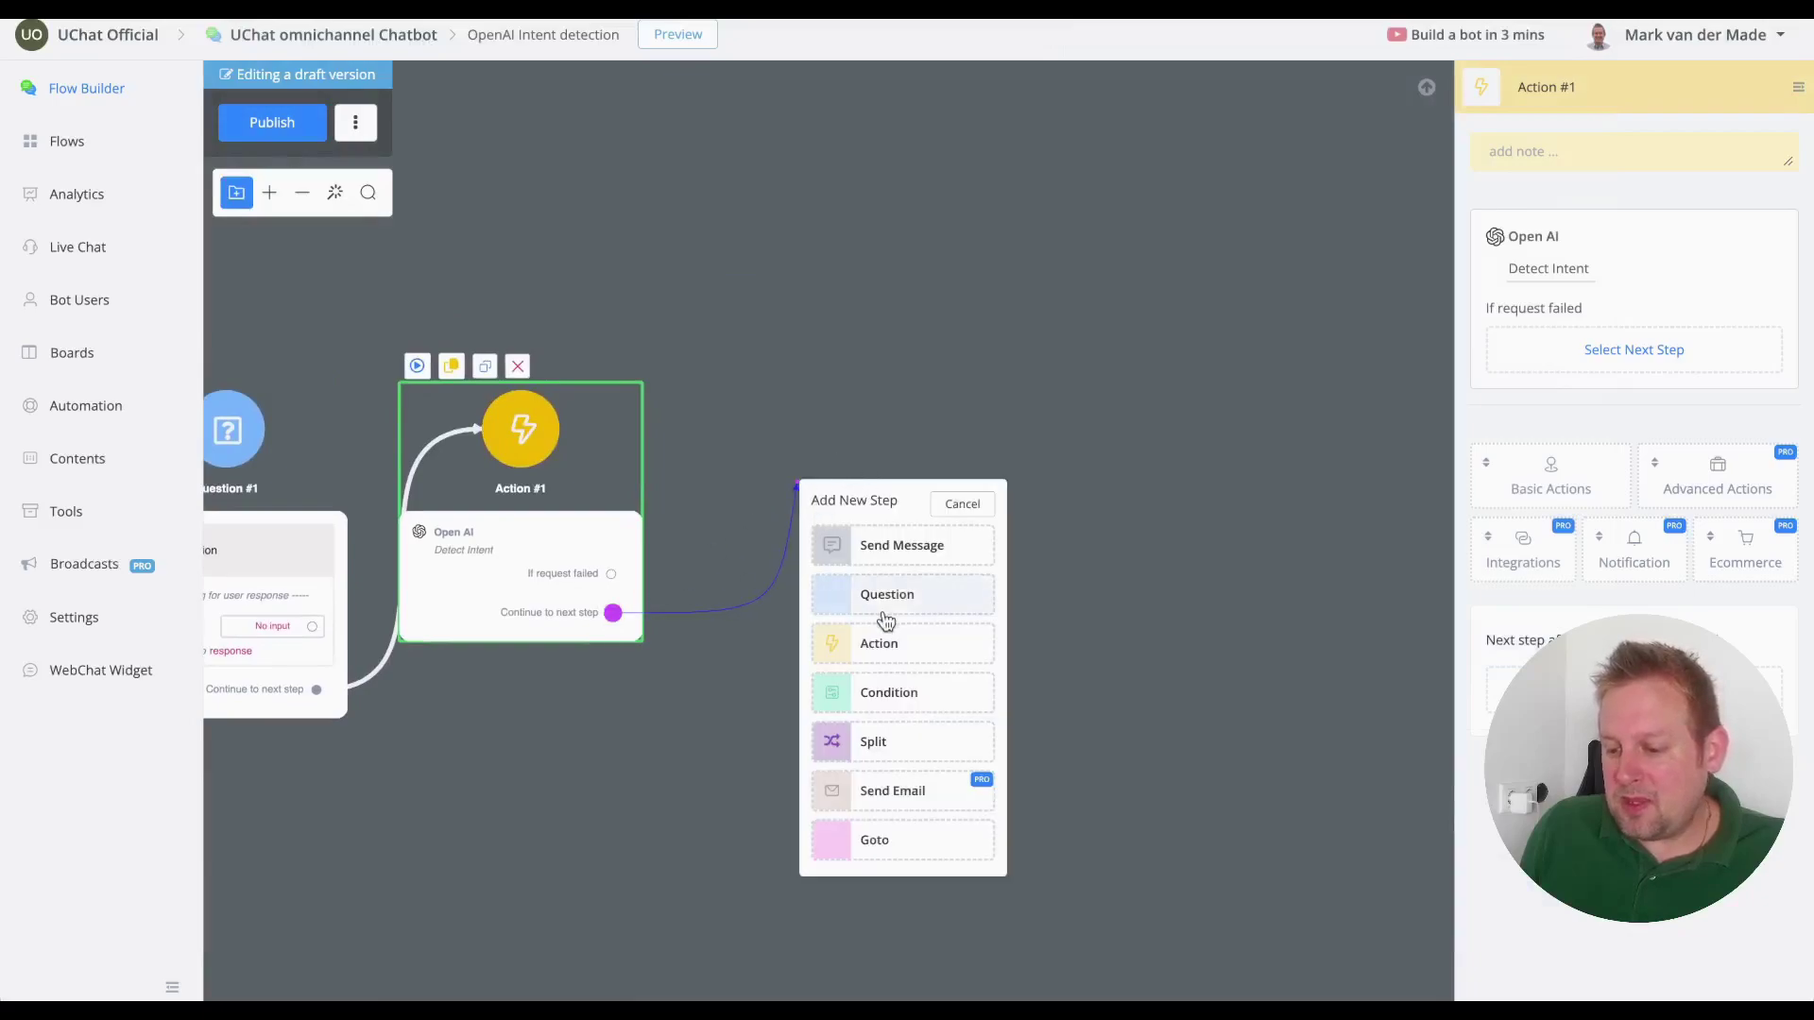
pyautogui.click(892, 695)
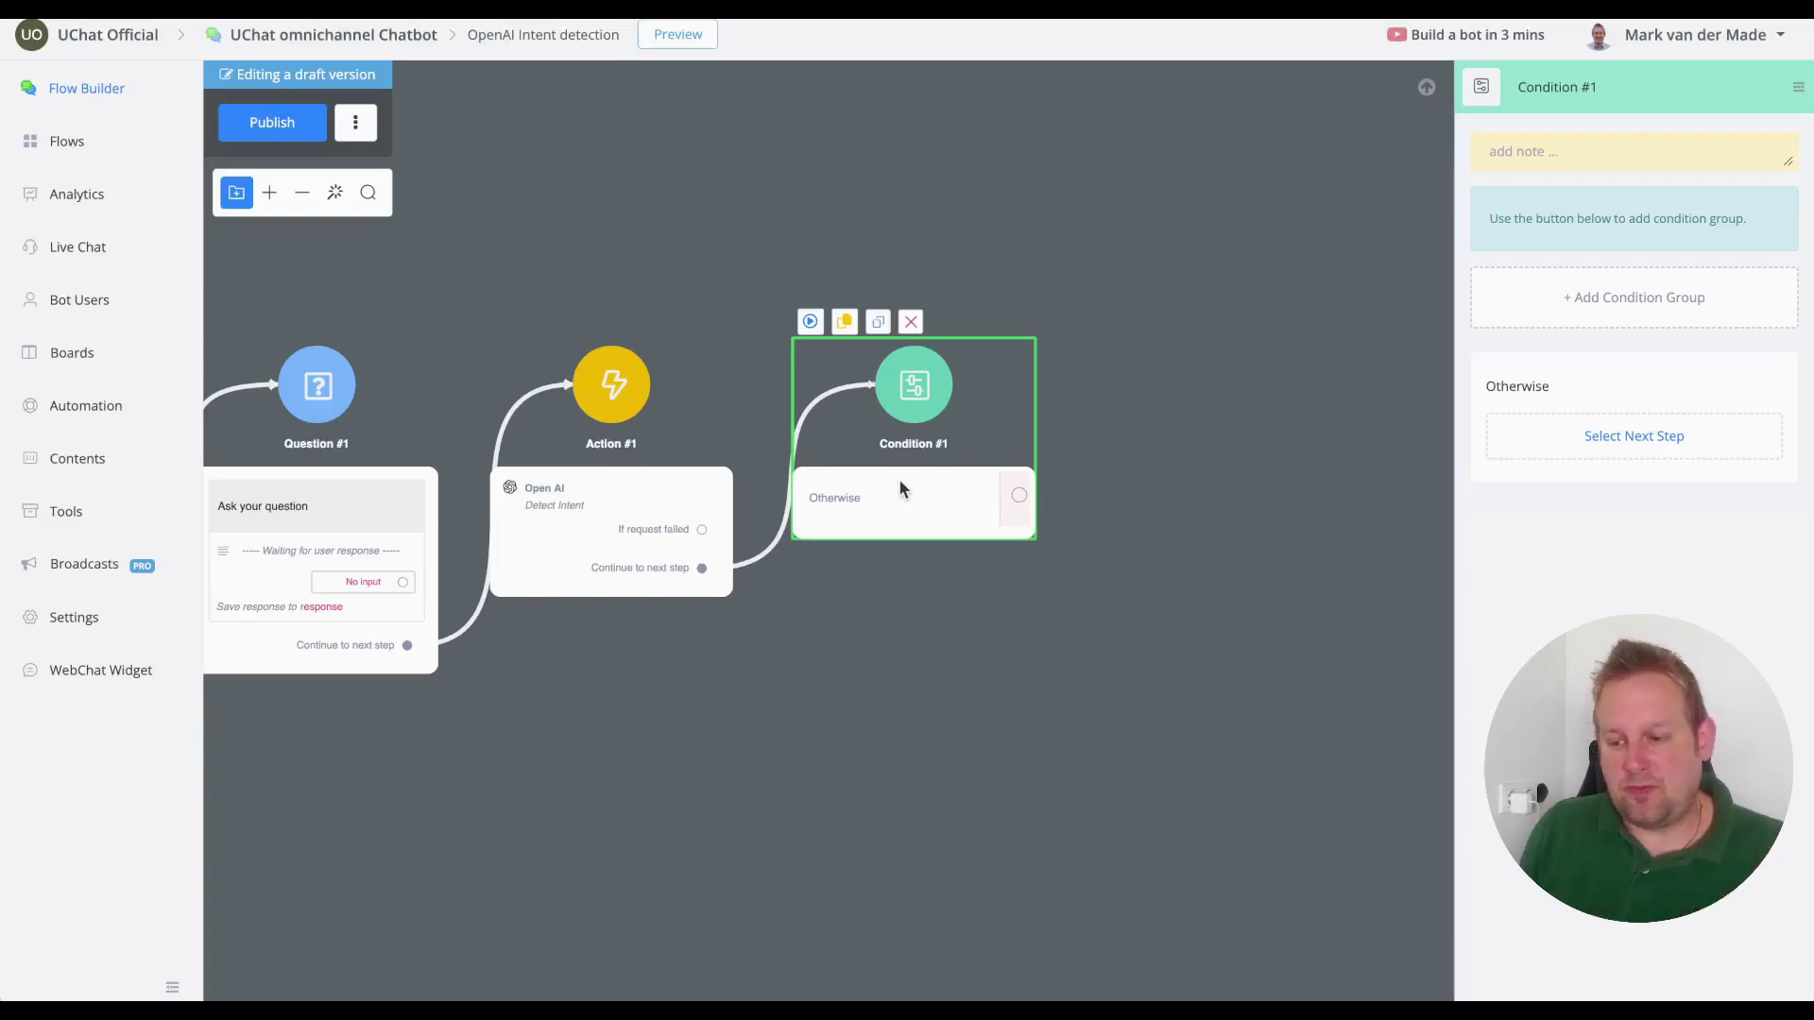
# Rename the condition step to 'check user's intent'
pyautogui.click(1708, 89)
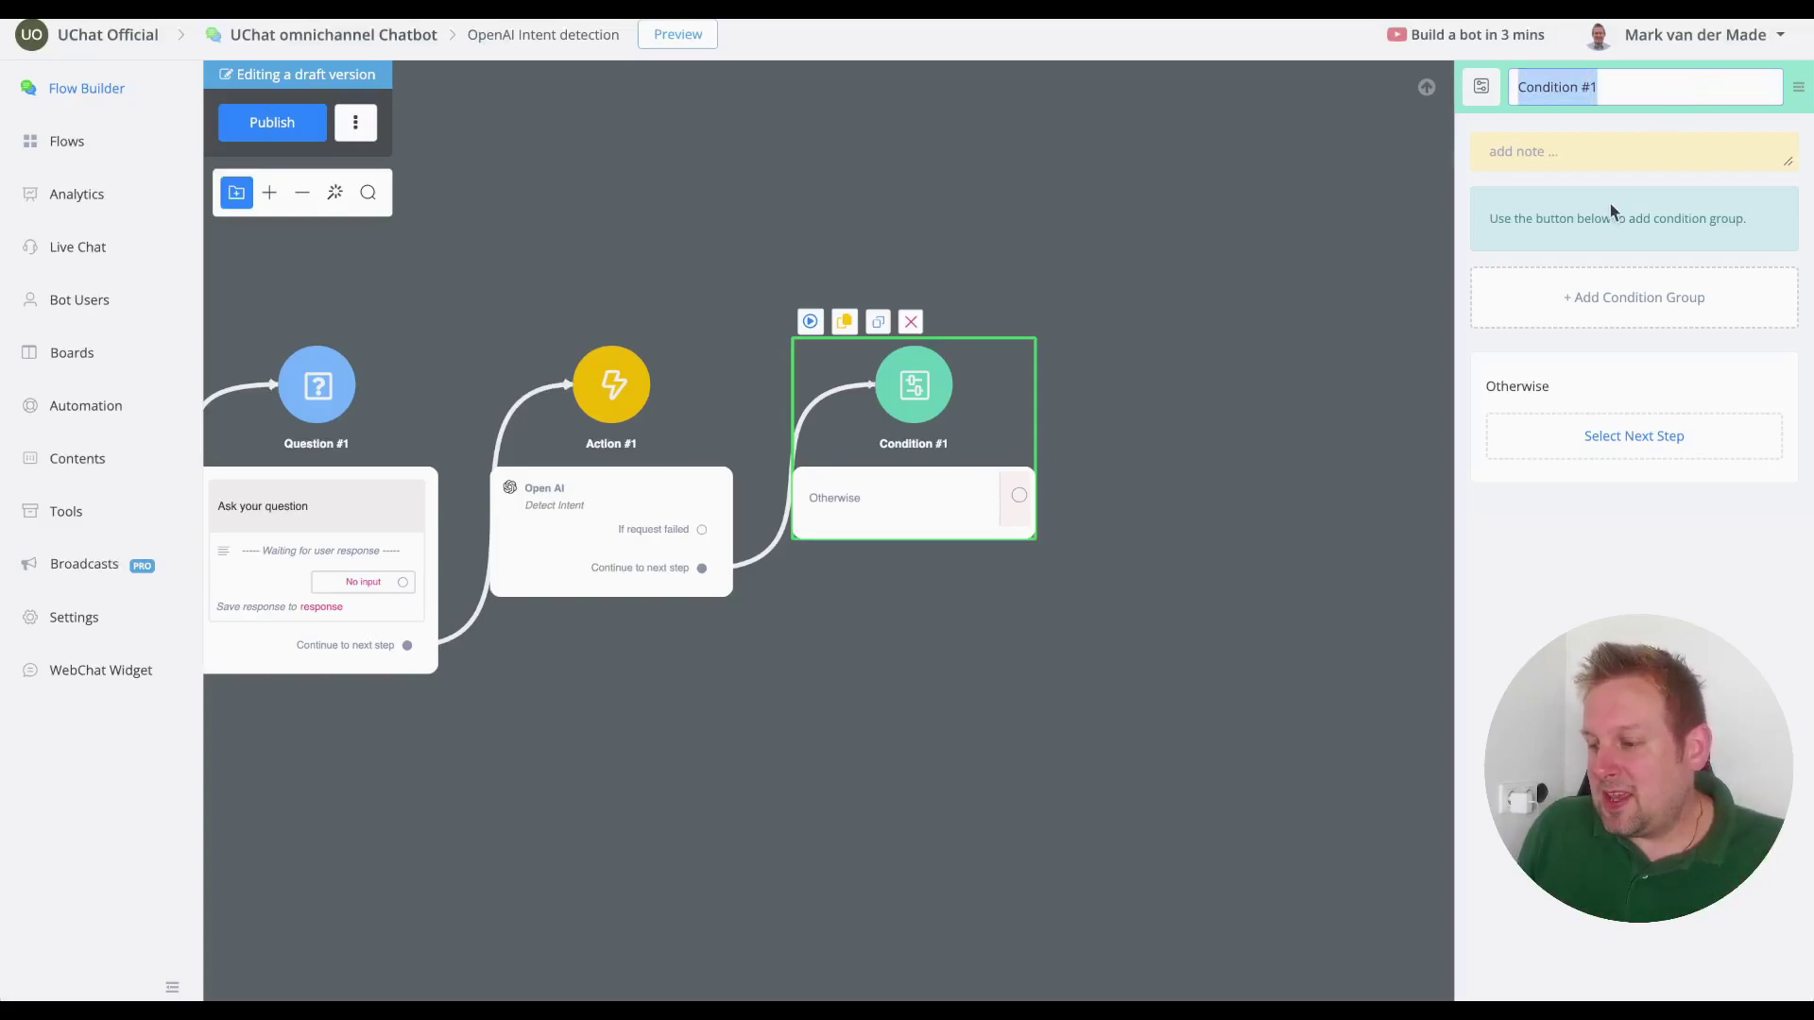
pyautogui.write('check')
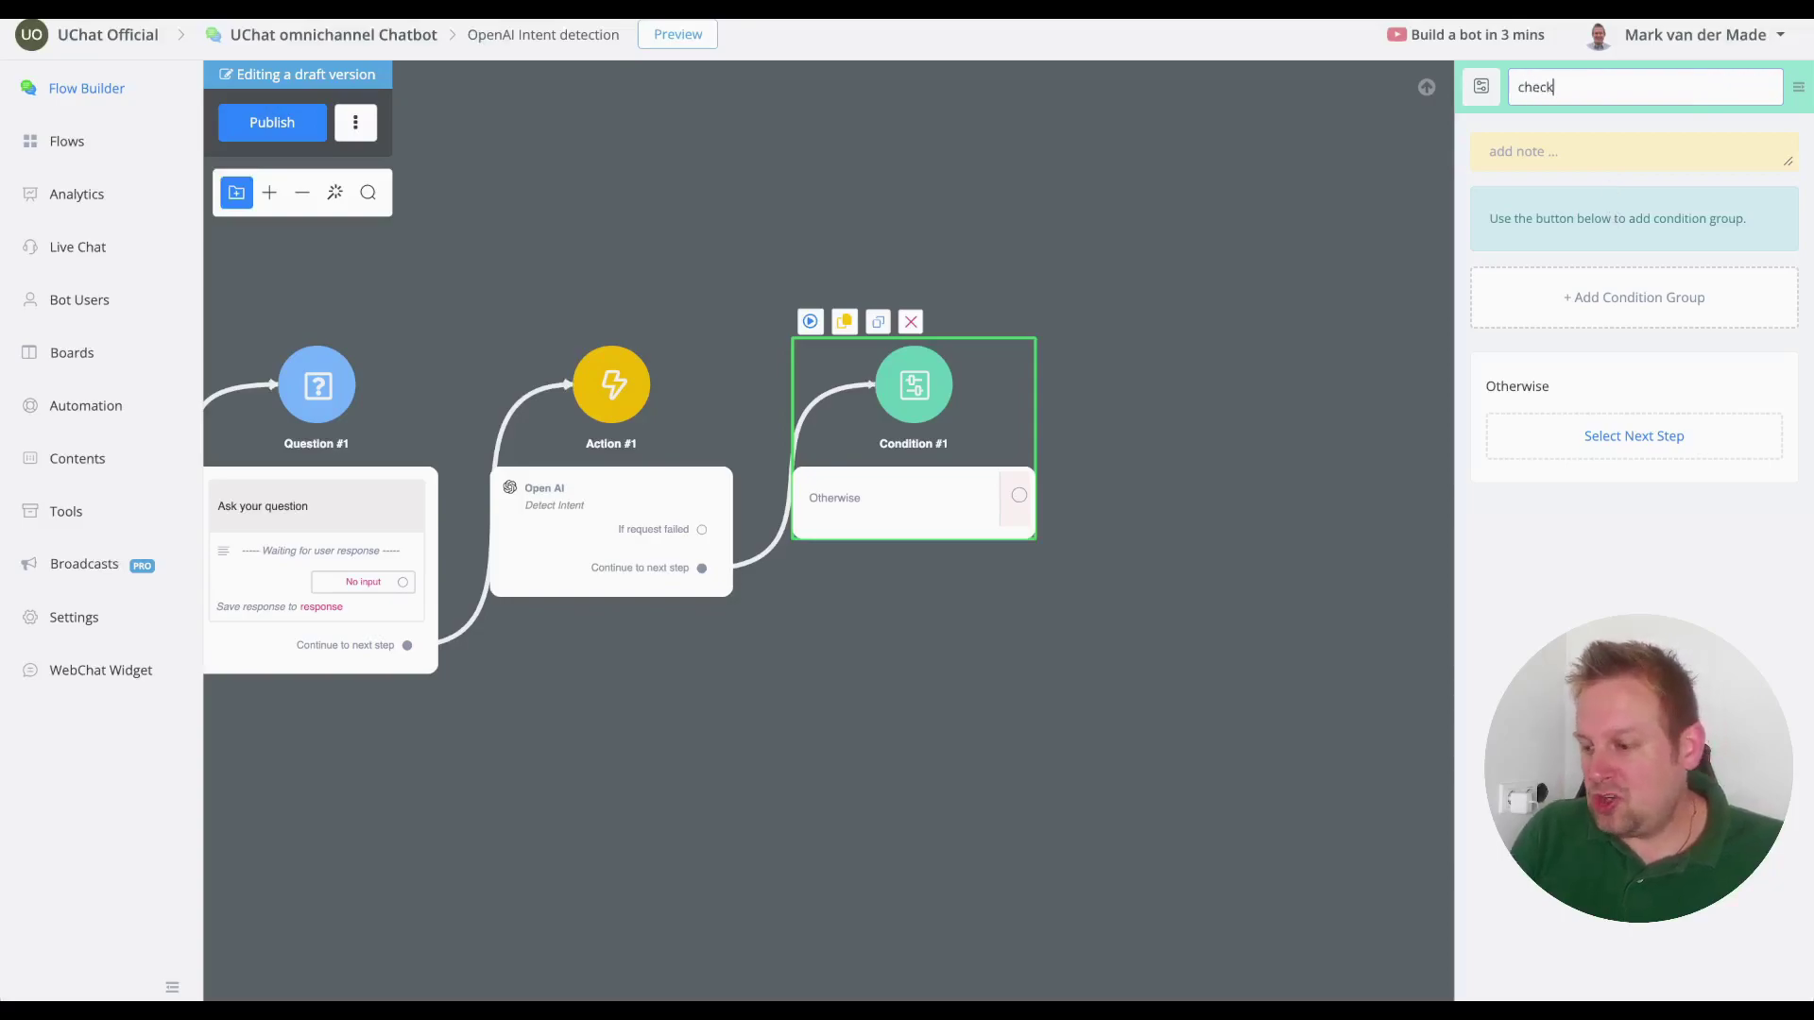
pyautogui.write(" user's")
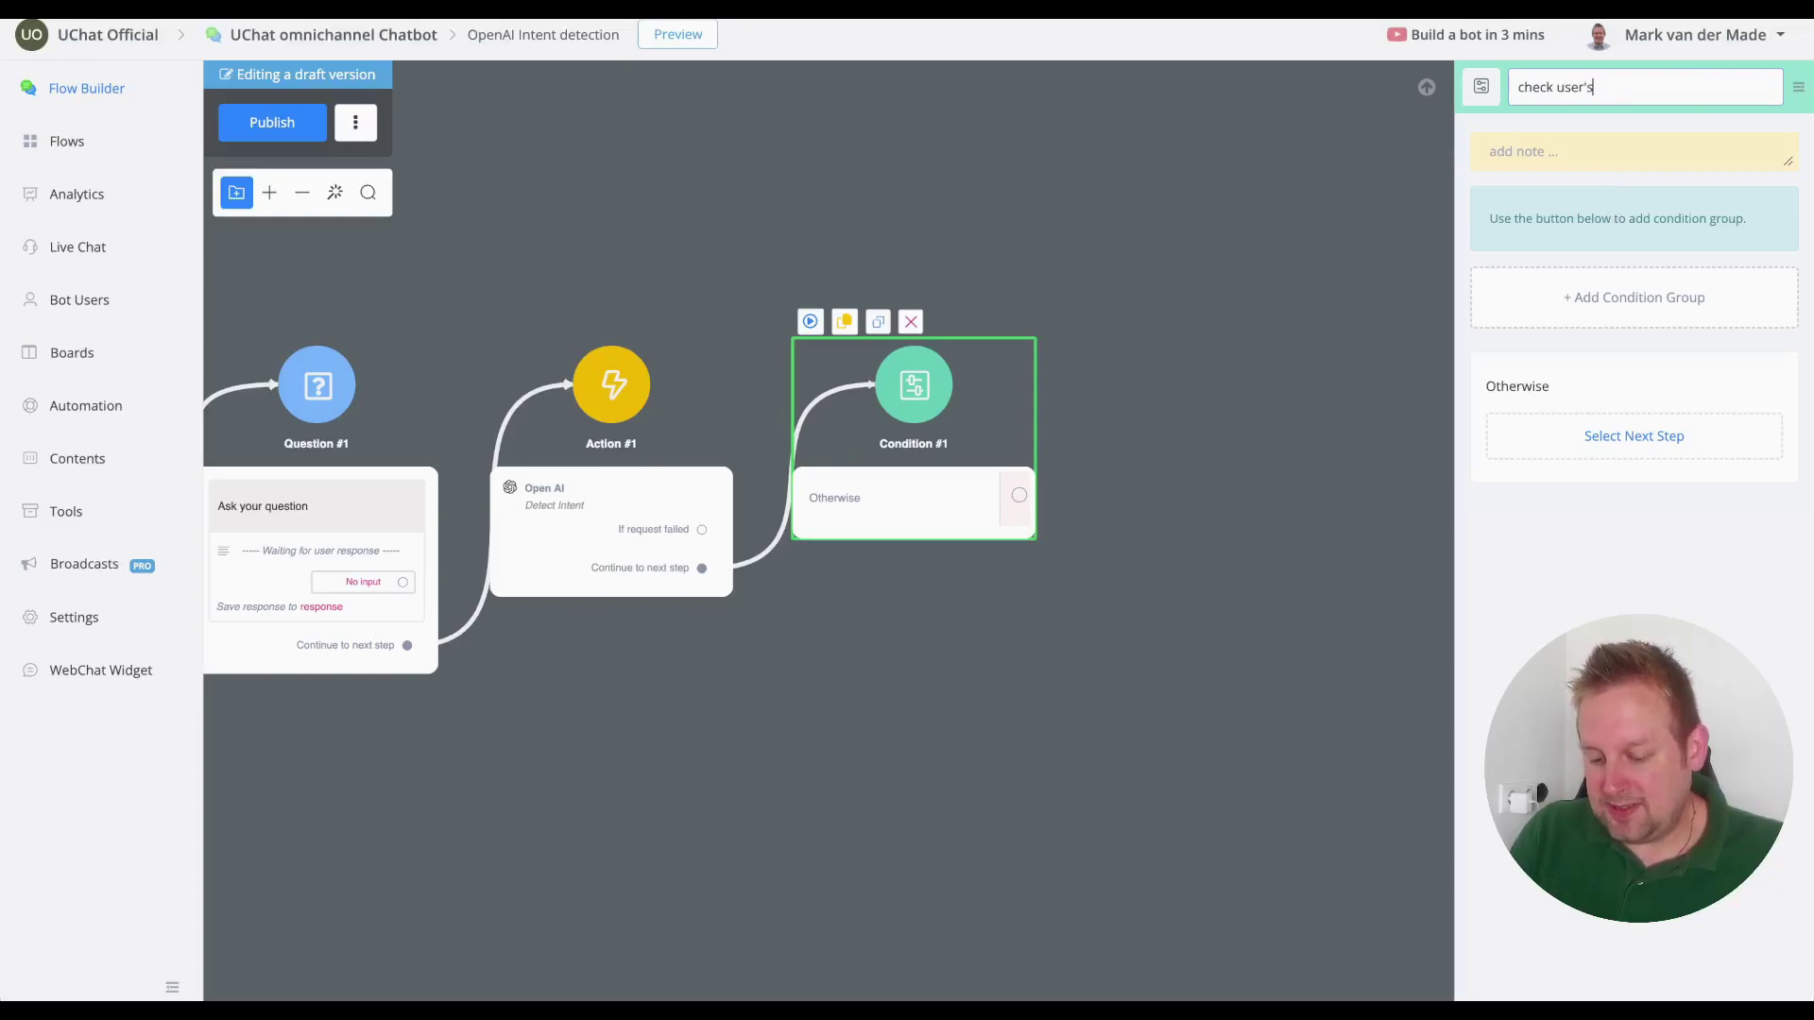
pyautogui.write(' intent')
pyautogui.press('Return')
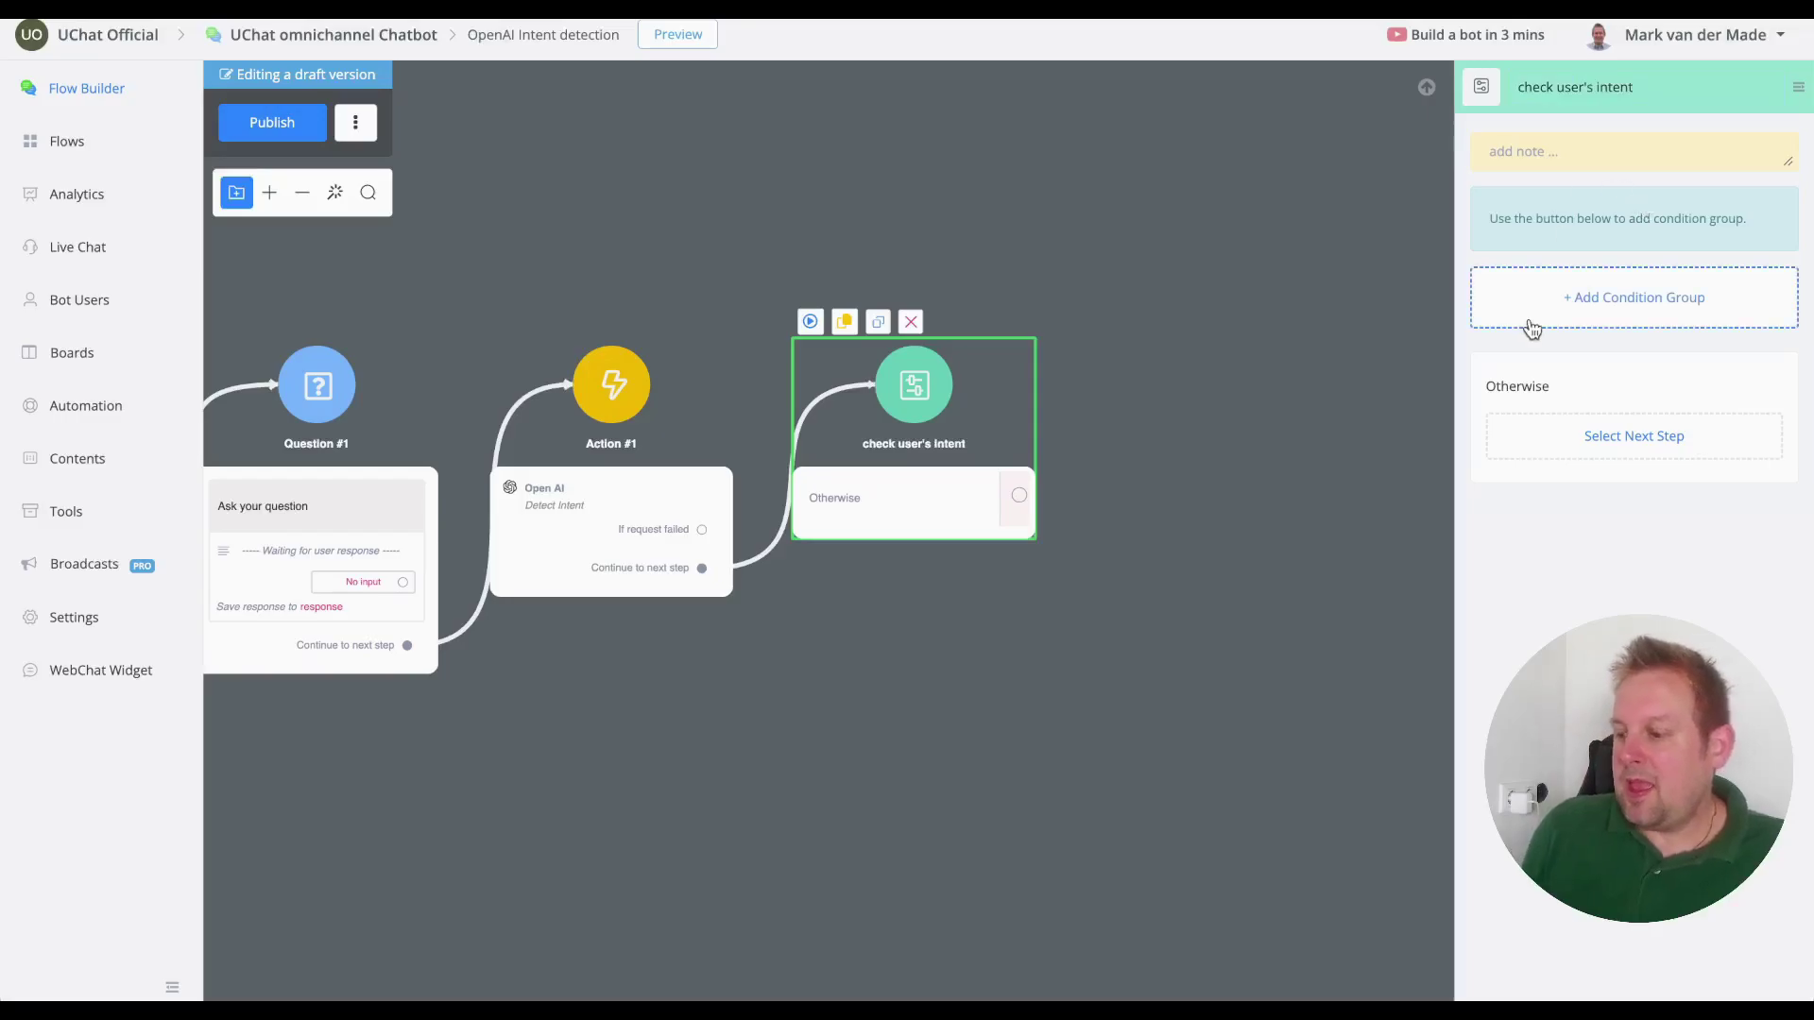
# Add a condition group requiring openAI_intent is 'reservation' and save it
pyautogui.click(1531, 326)
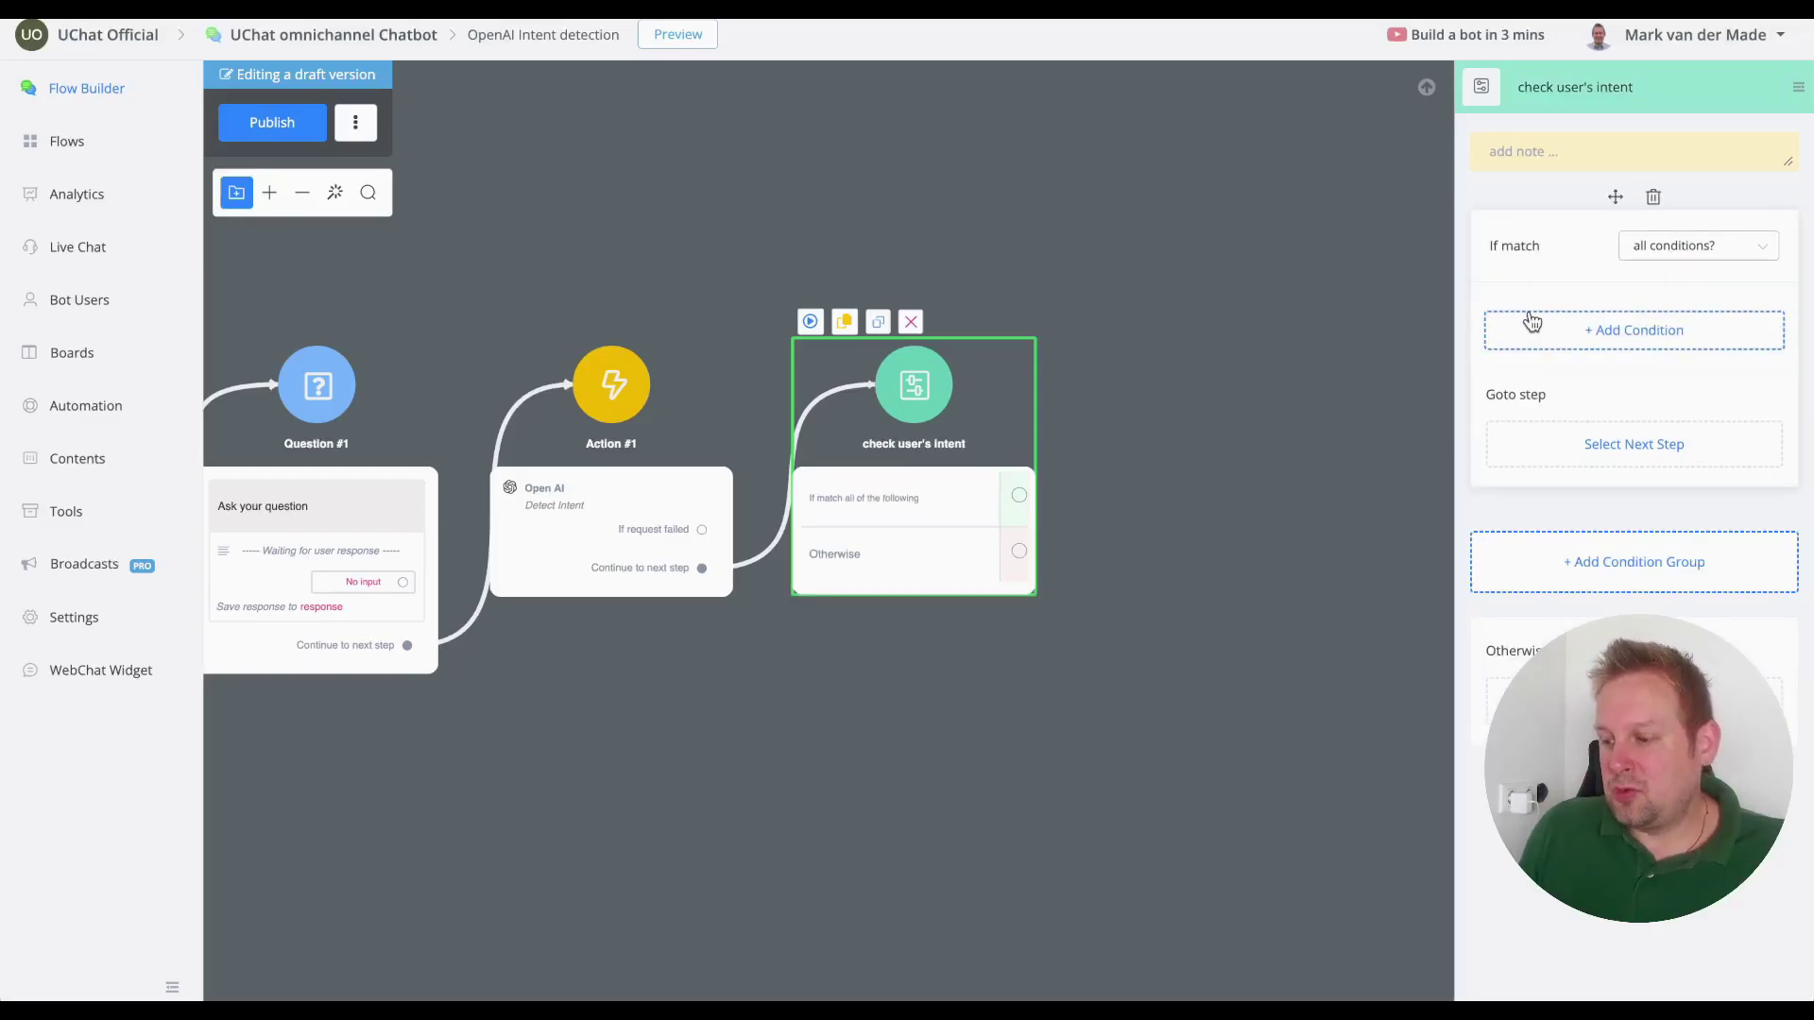
pyautogui.click(1532, 324)
pyautogui.click(724, 182)
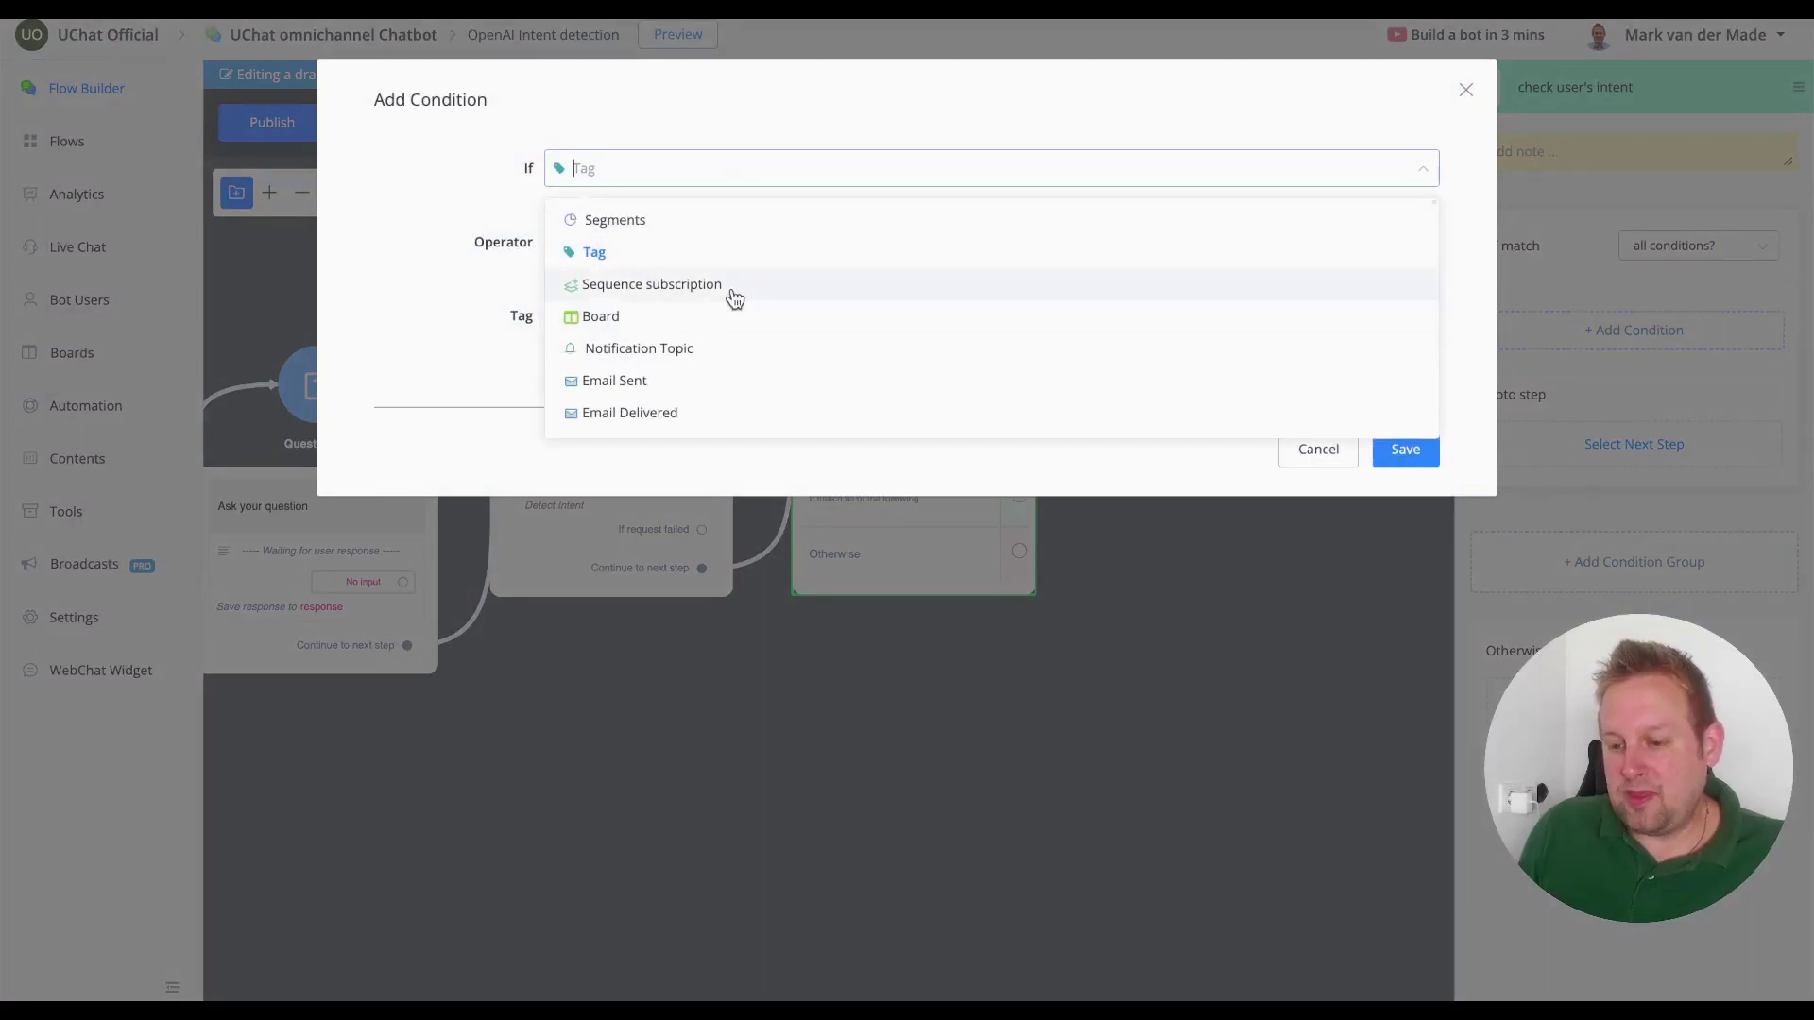
pyautogui.write('intent')
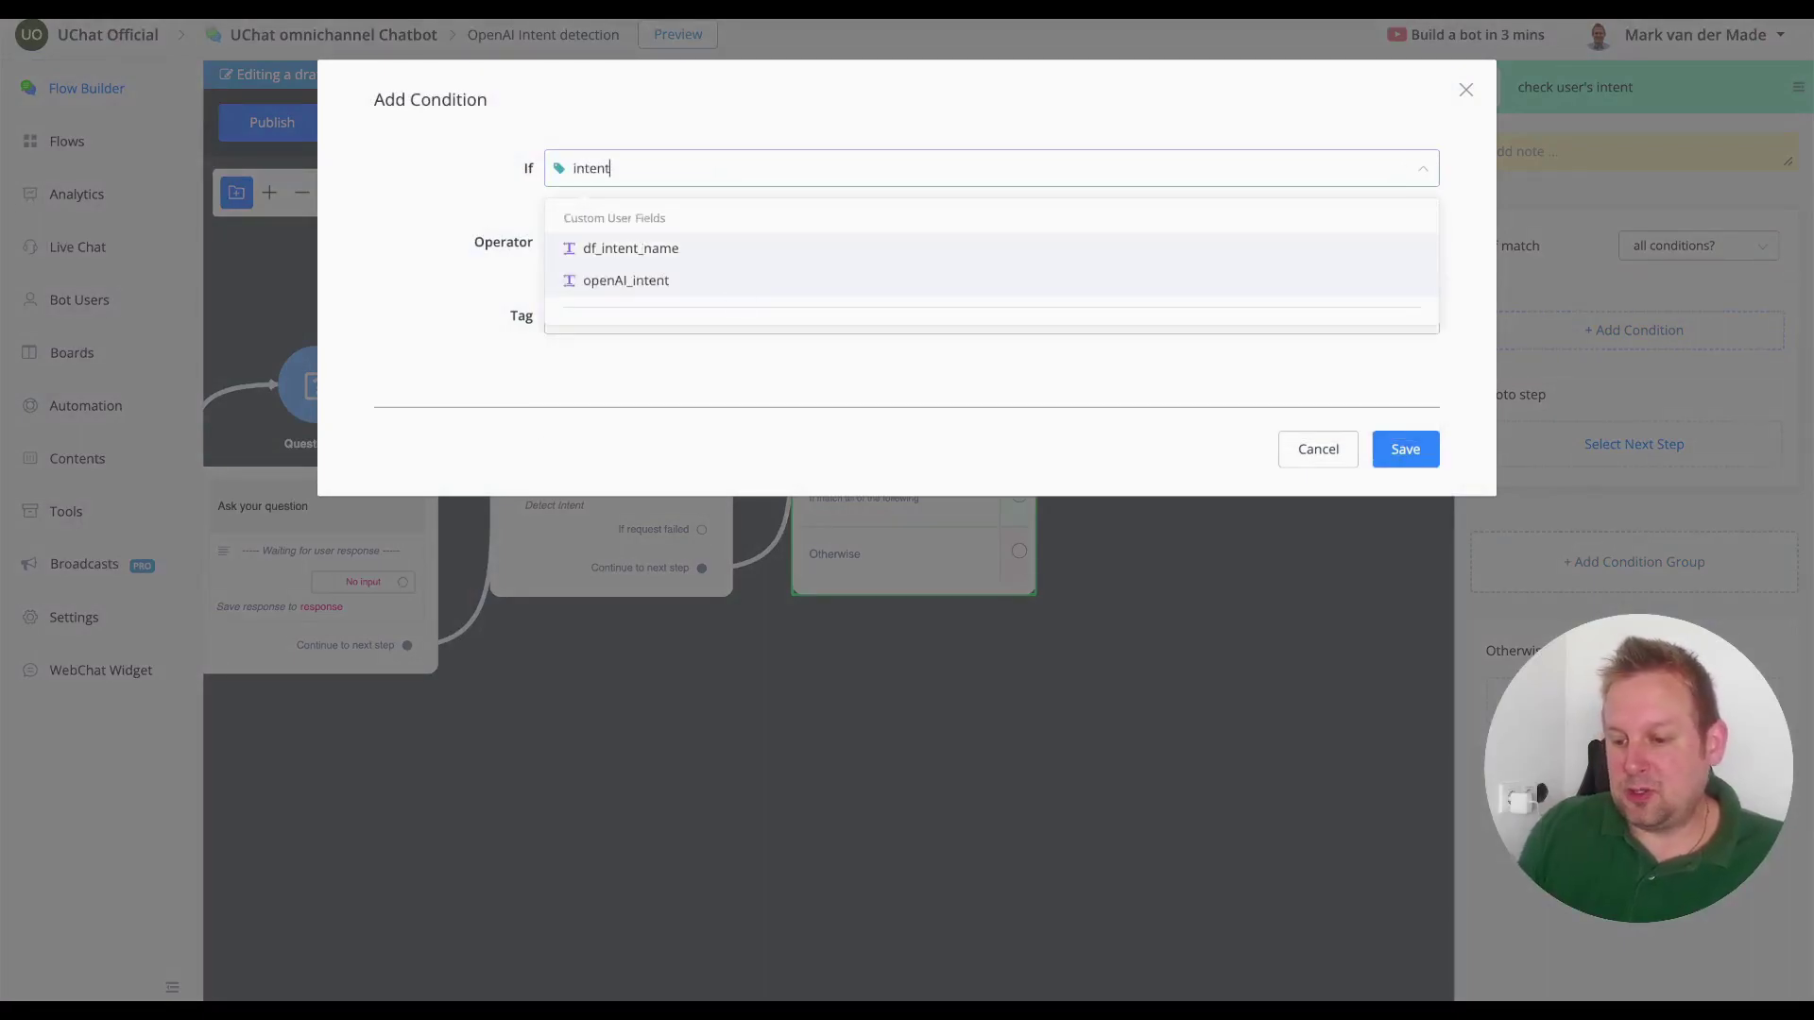
pyautogui.click(706, 282)
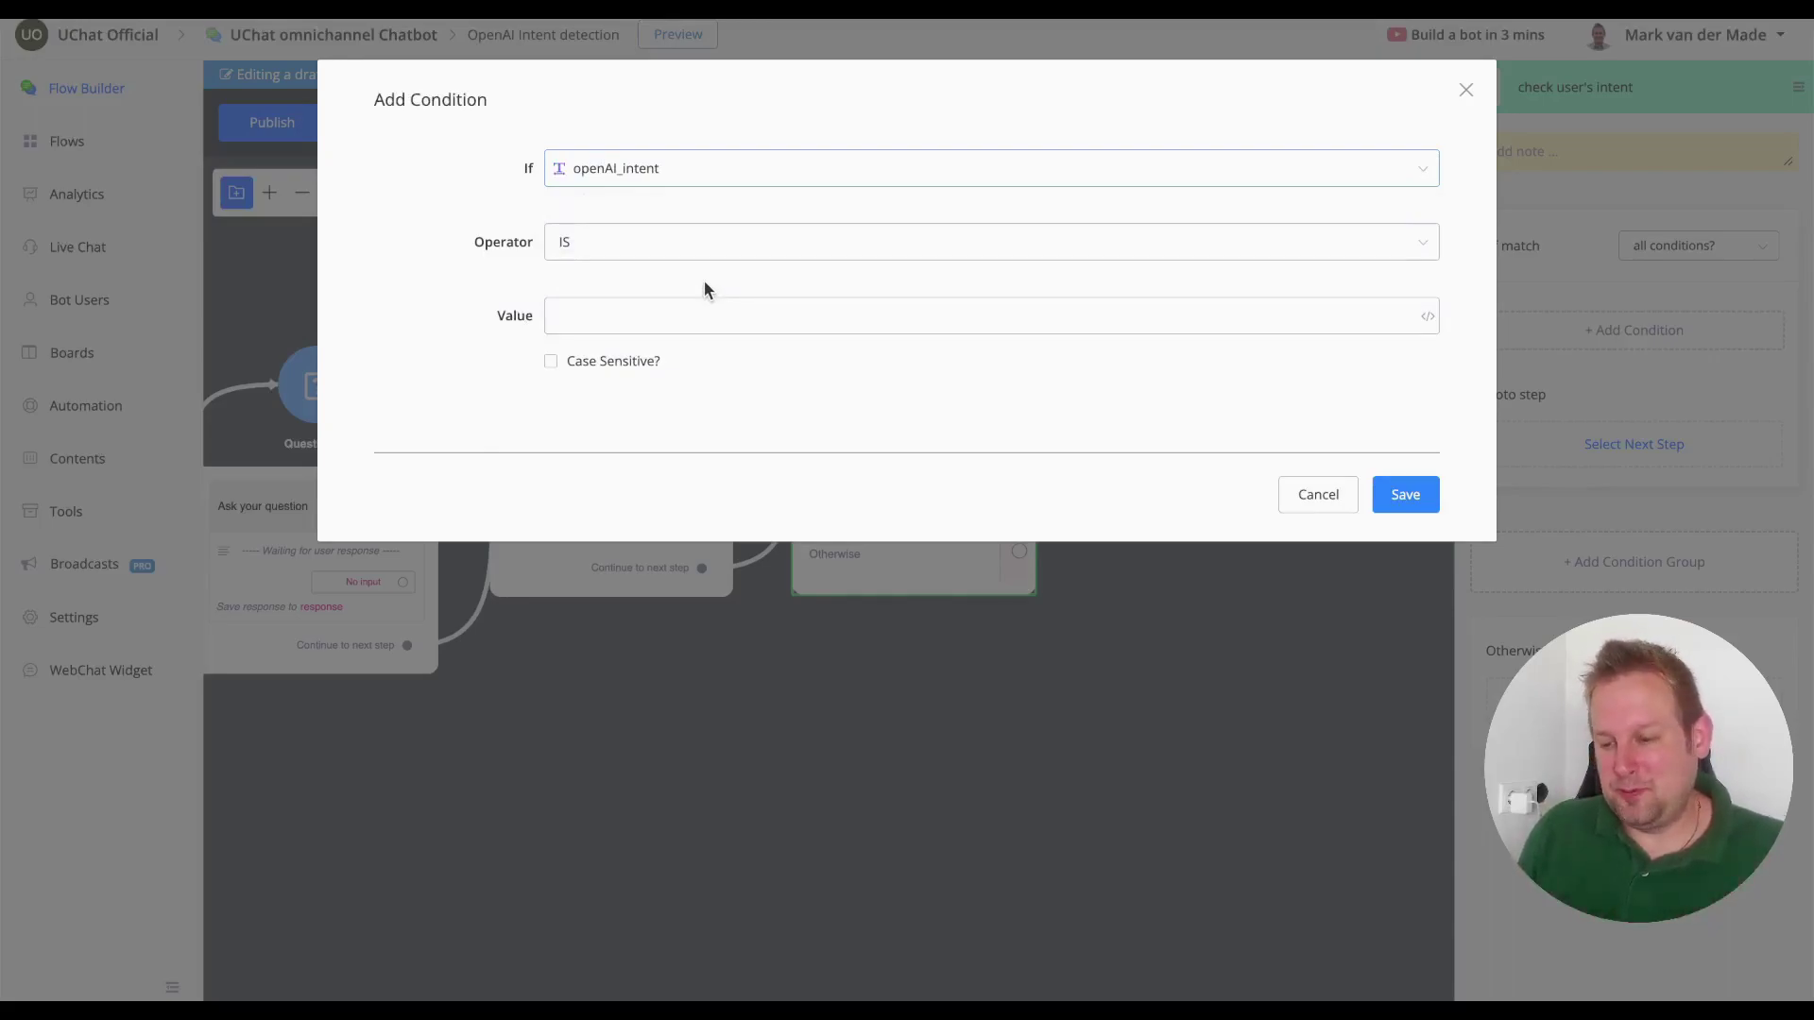
pyautogui.click(831, 168)
pyautogui.click(834, 142)
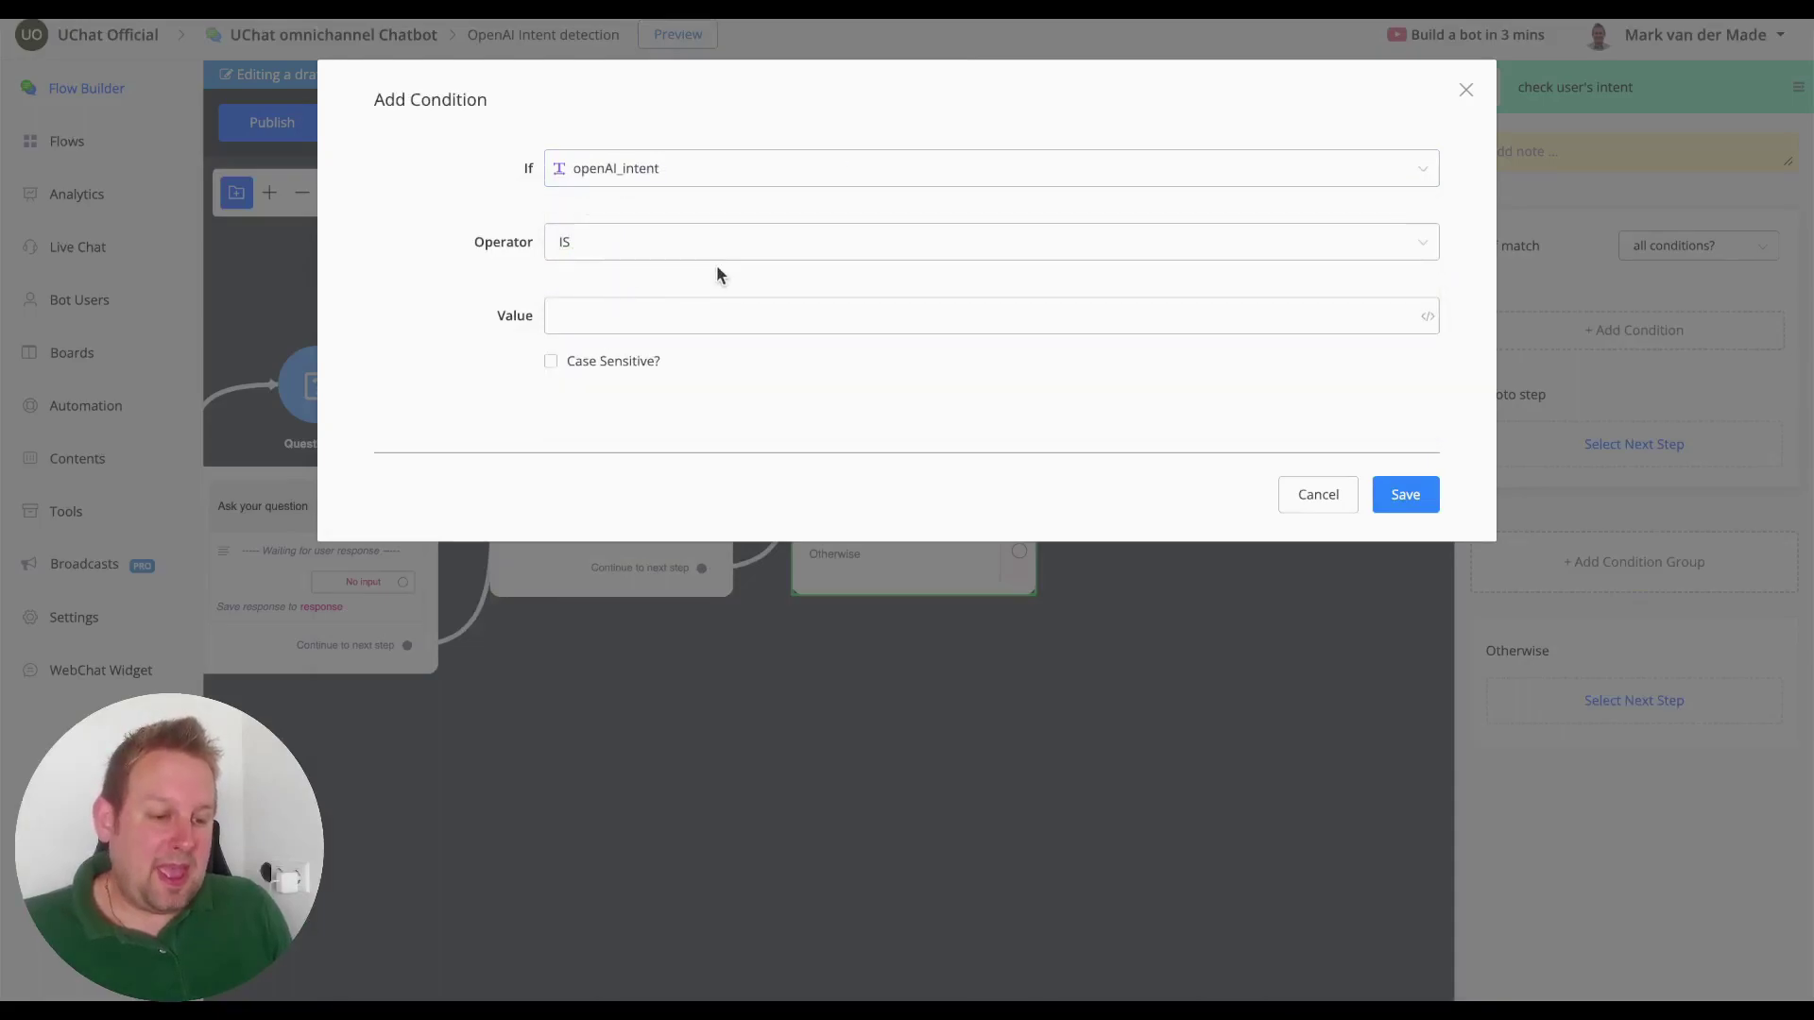
pyautogui.click(656, 316)
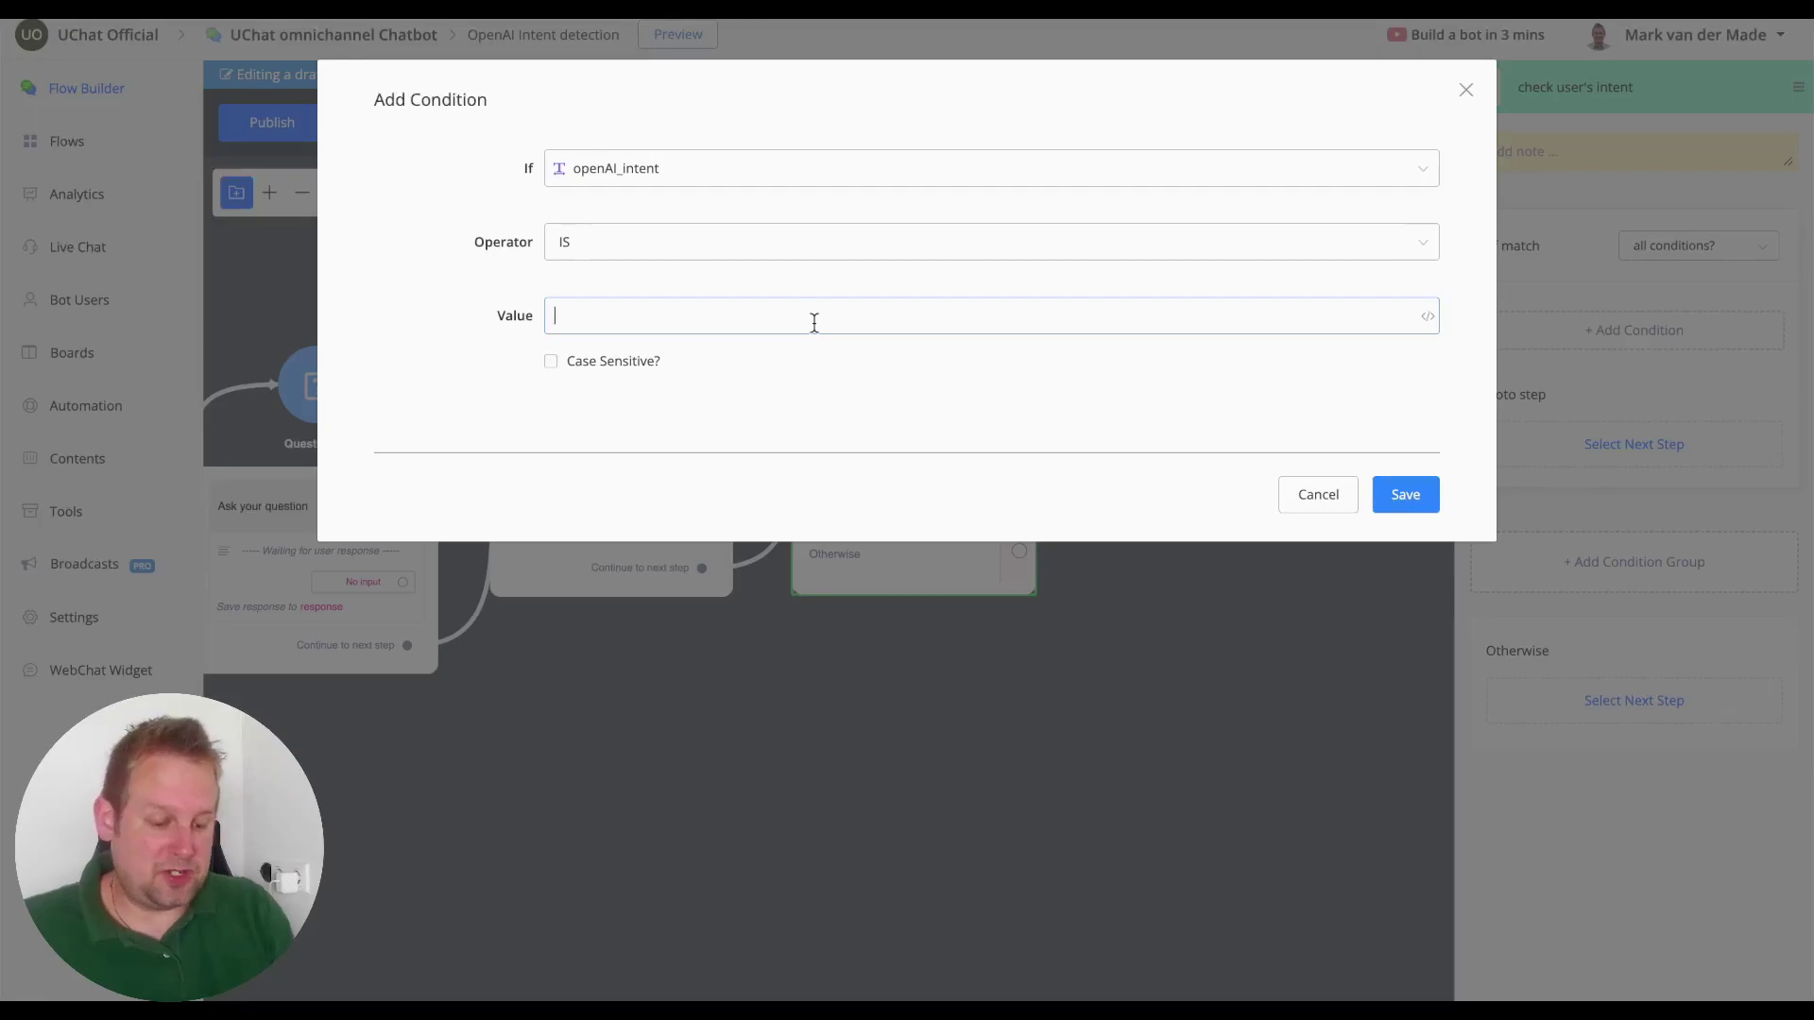
pyautogui.write('reservation')
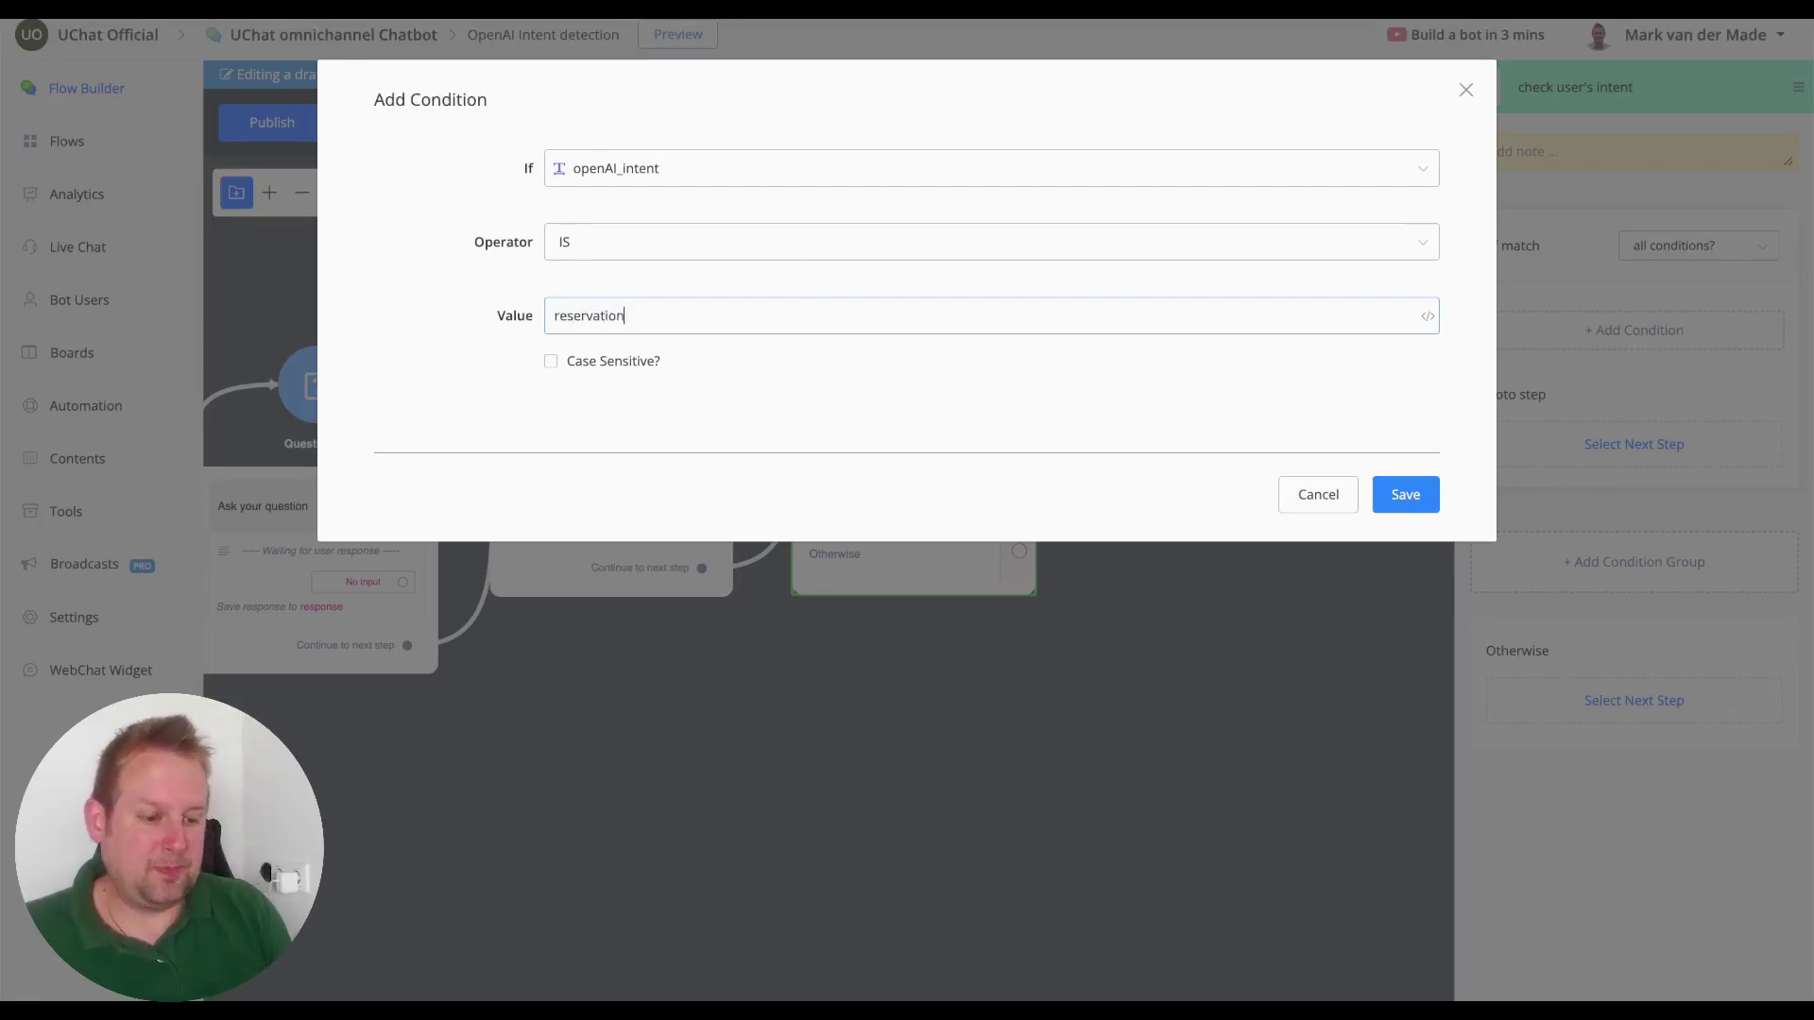
pyautogui.click(1418, 513)
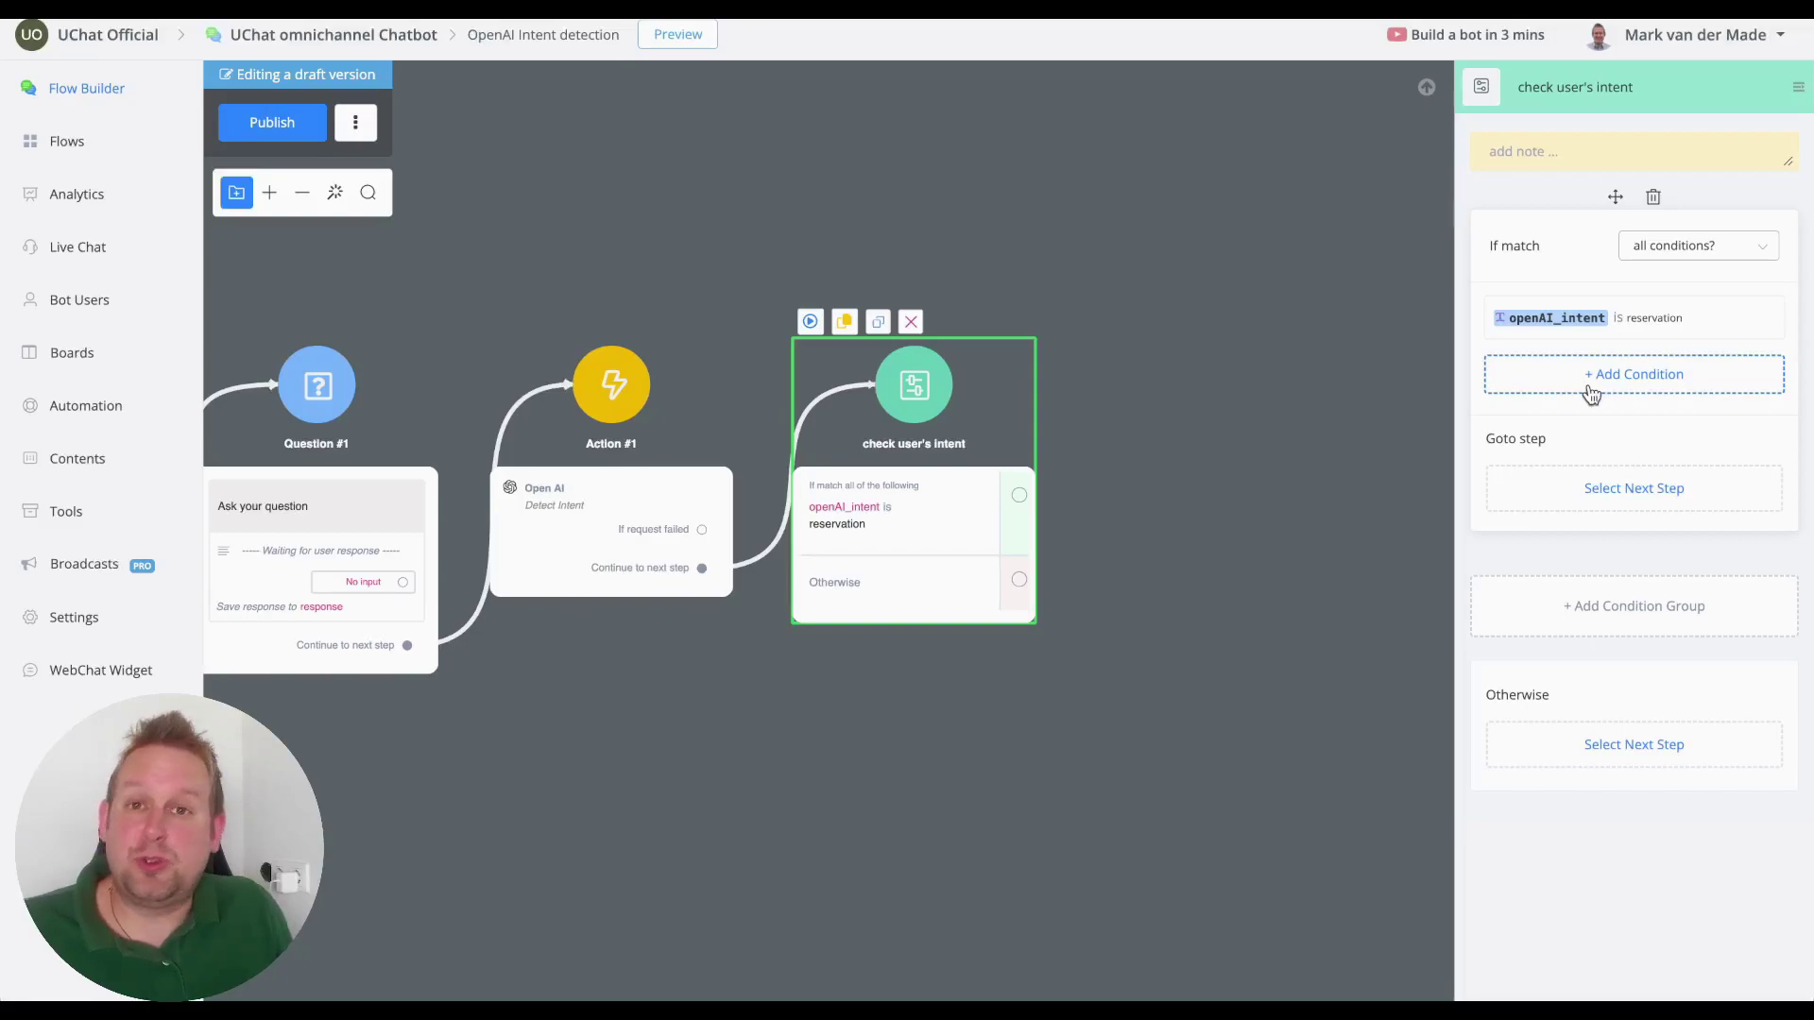
# Change the Detect Intent test message to 'I want to book a table'
pyautogui.click(648, 526)
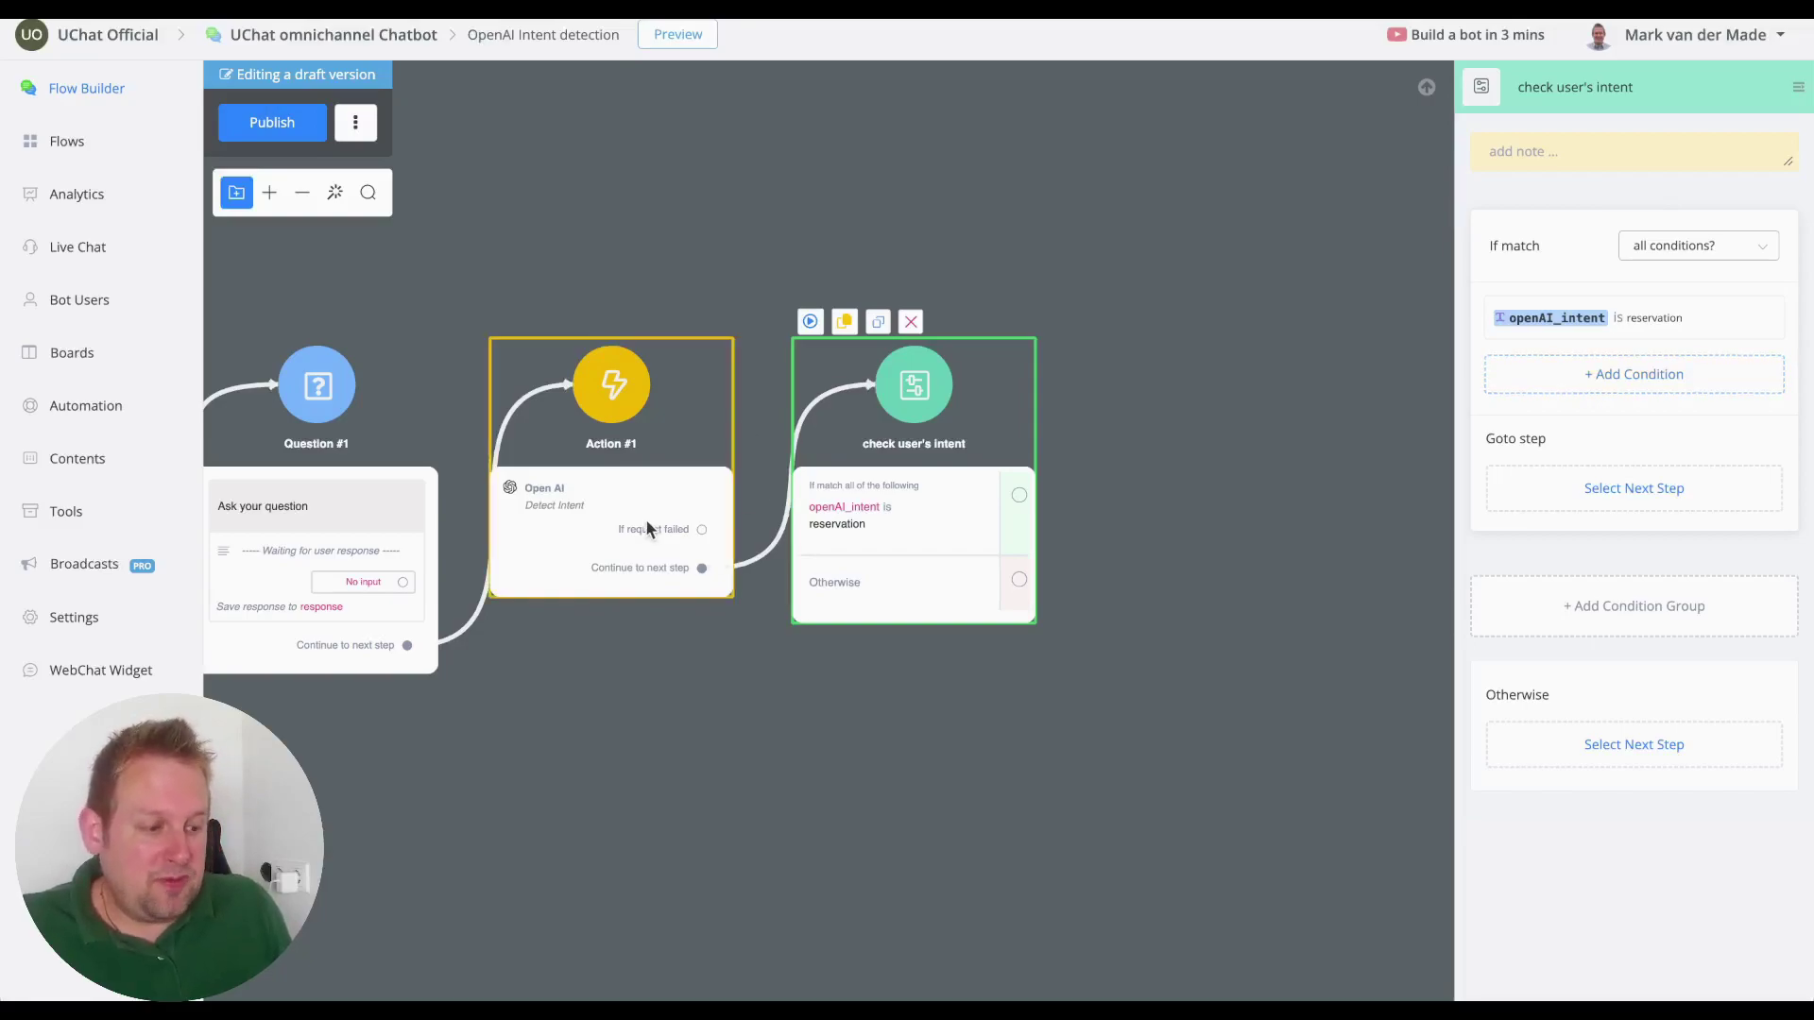
pyautogui.click(1561, 274)
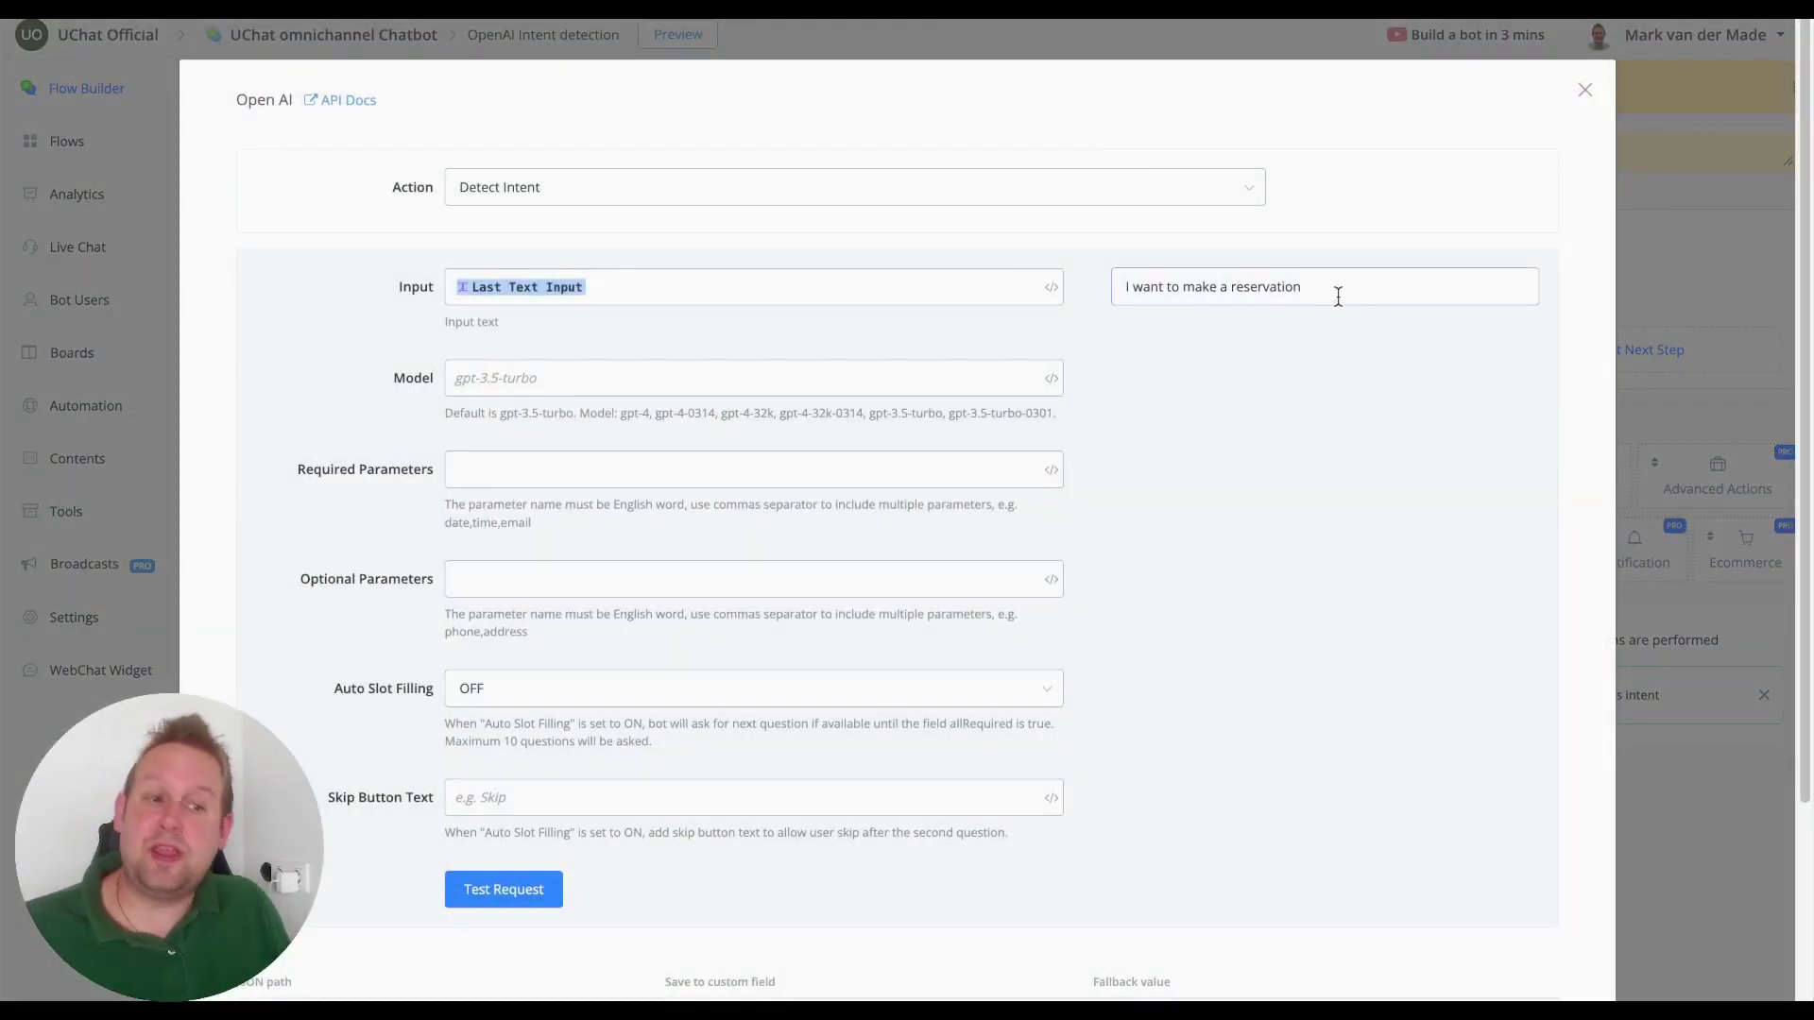
pyautogui.doubleClick(1281, 282)
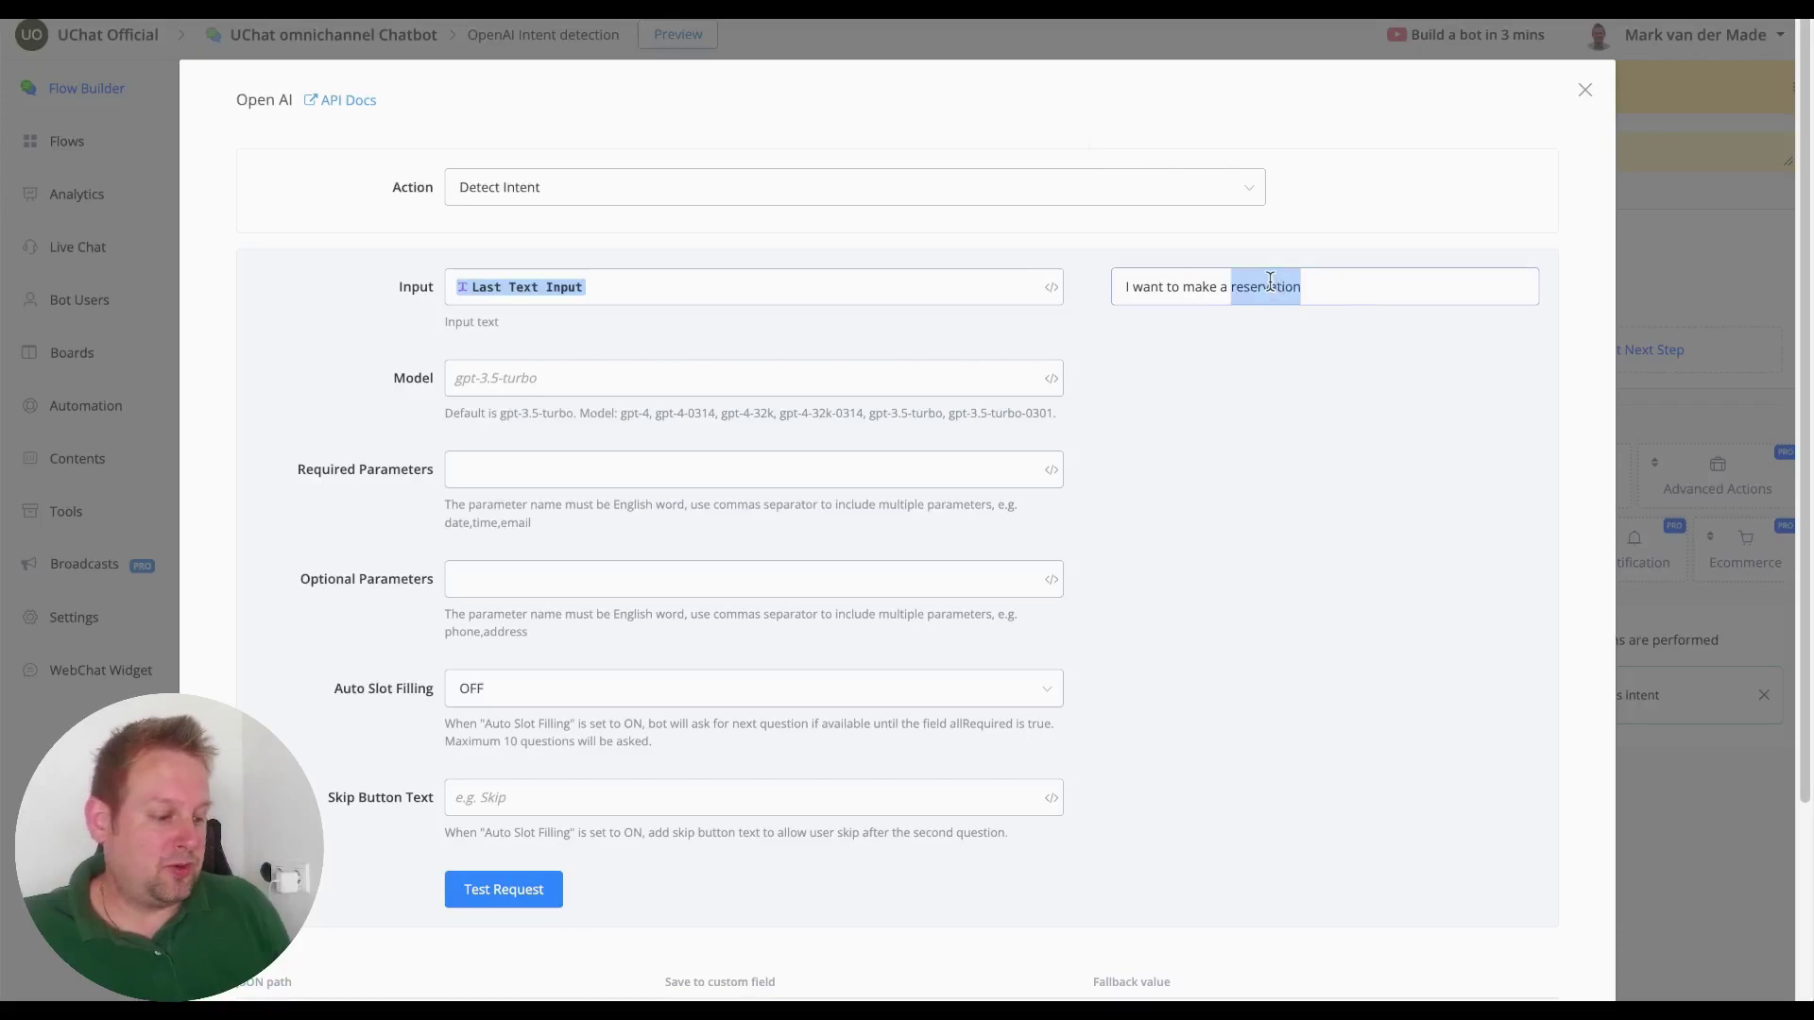
pyautogui.press('BackSpace')
pyautogui.press('BackSpace')
pyautogui.press('BackSpace')
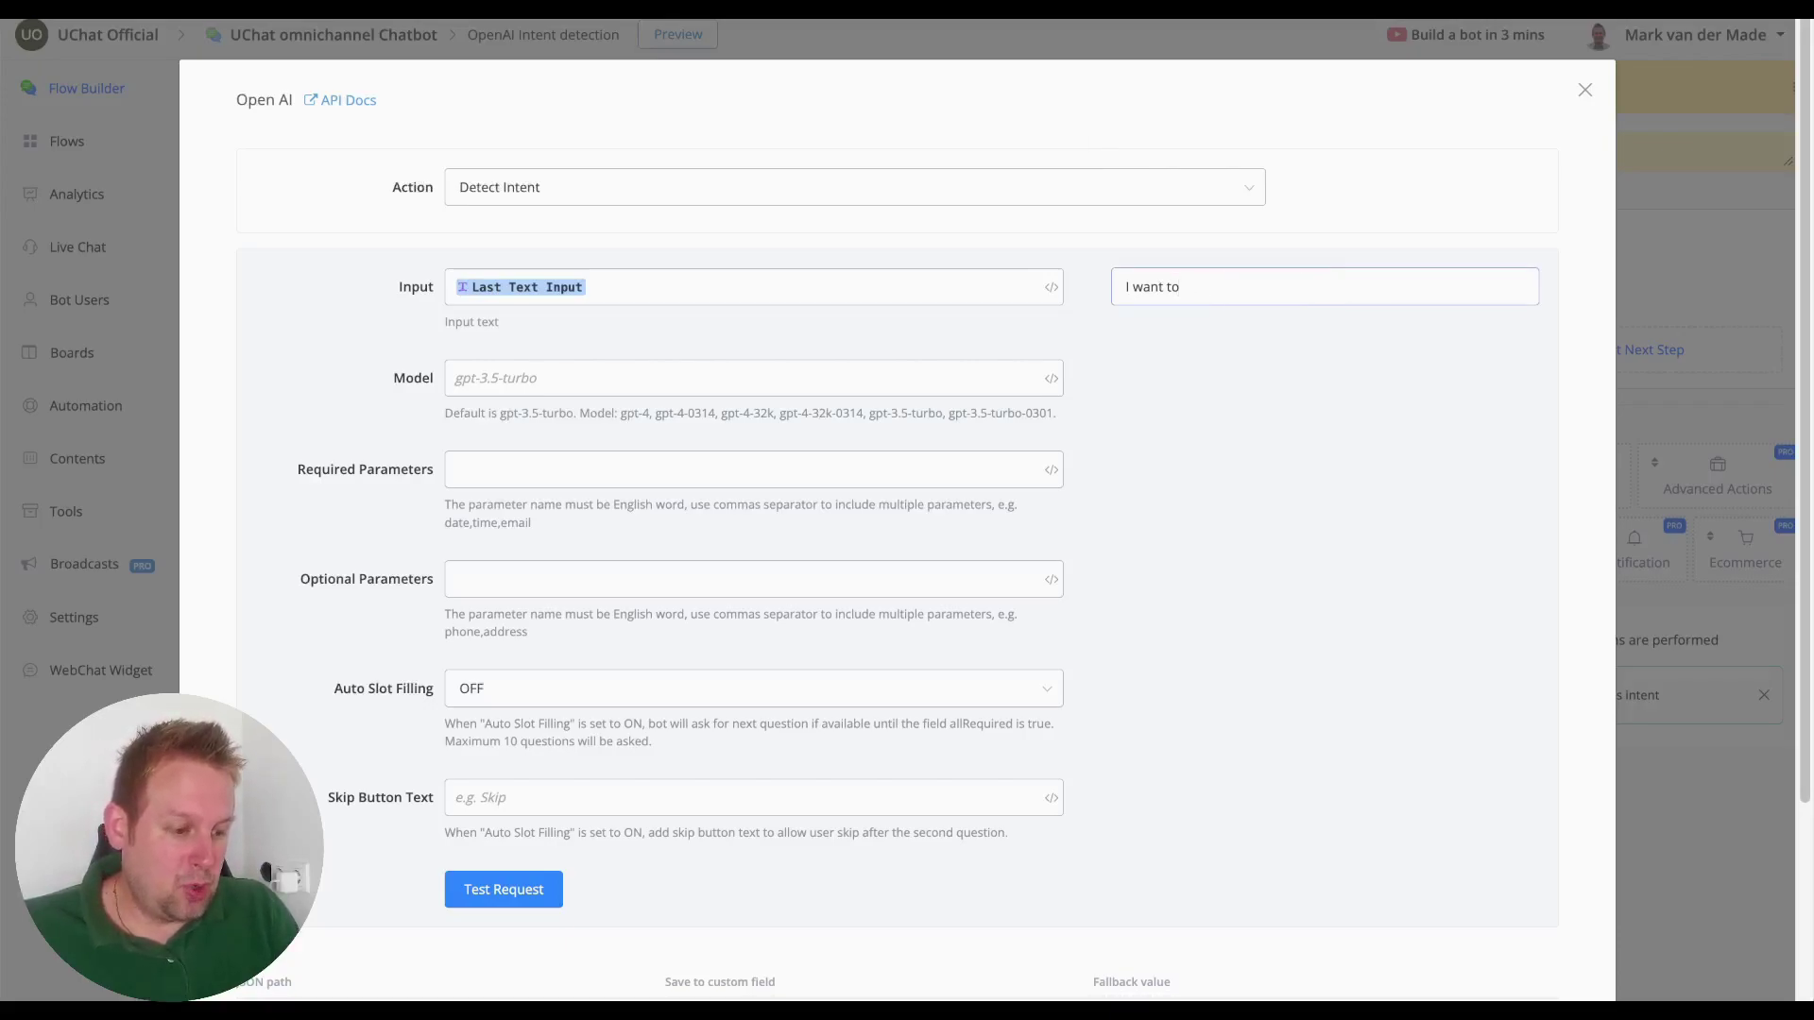
pyautogui.write('book a ')
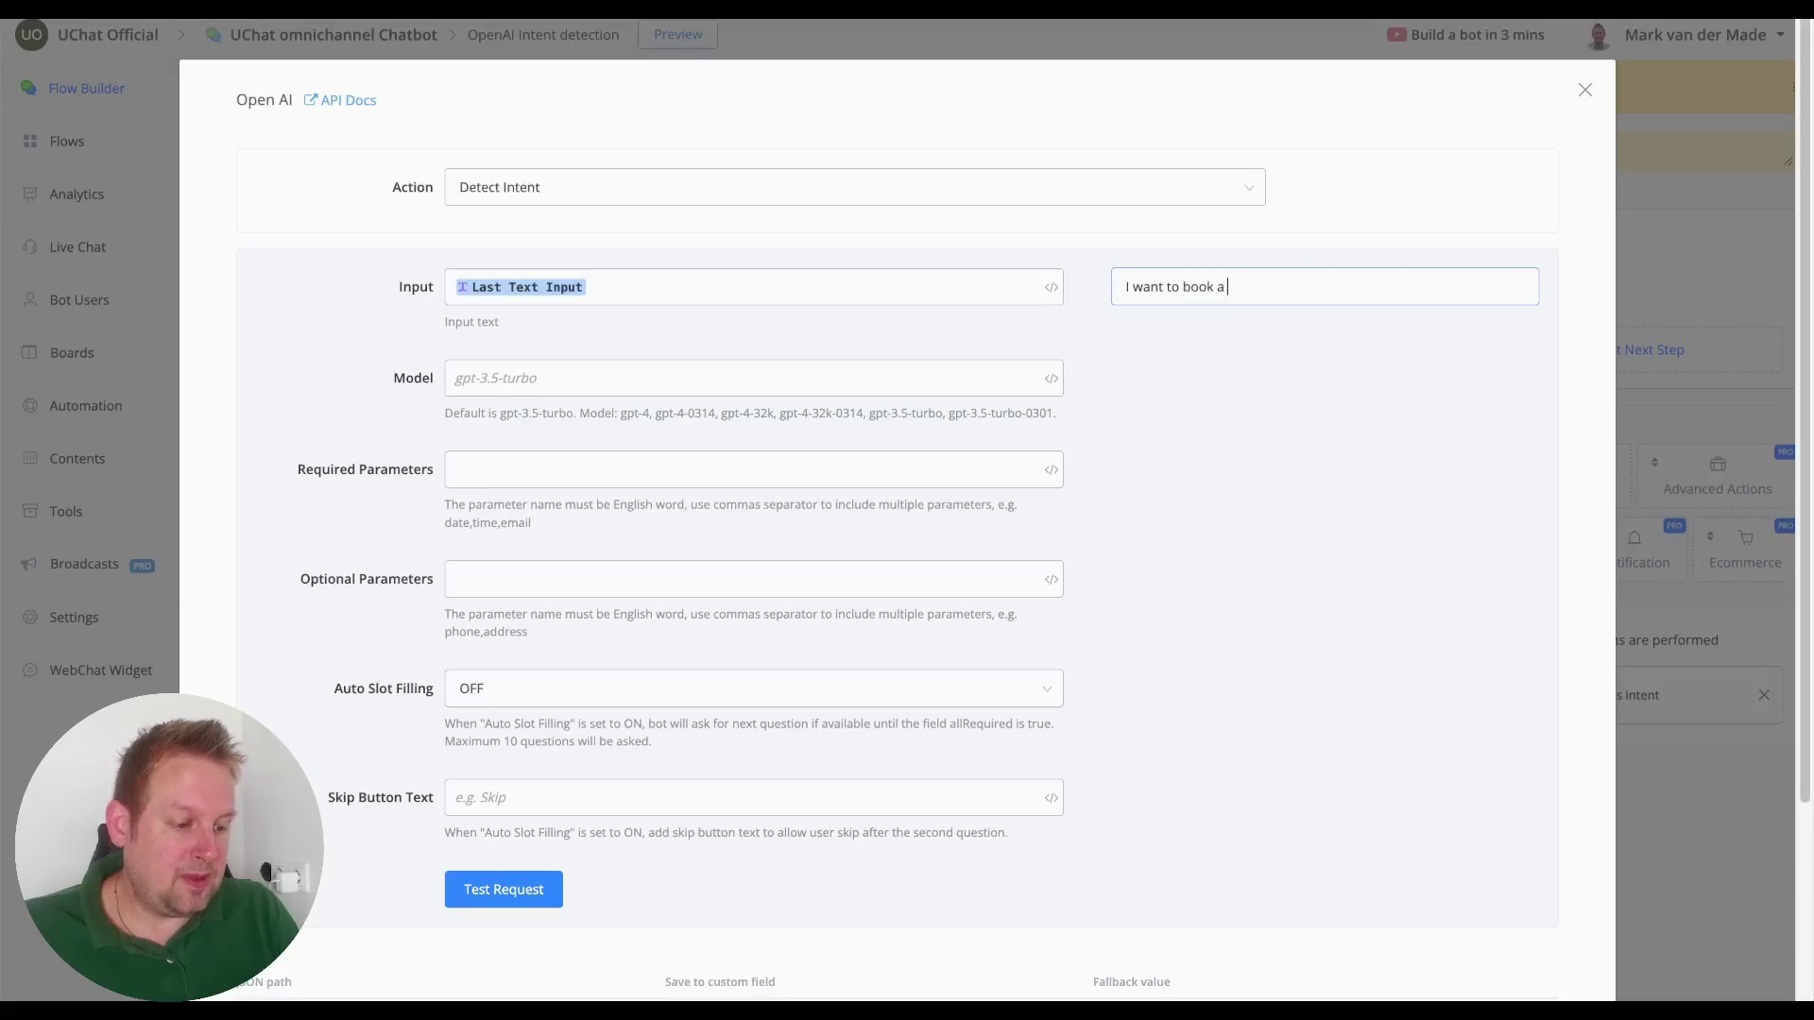
pyautogui.write('table')
# Run the test and check it returns the intent 'book a table'
pyautogui.scroll(-3, 503, 593)
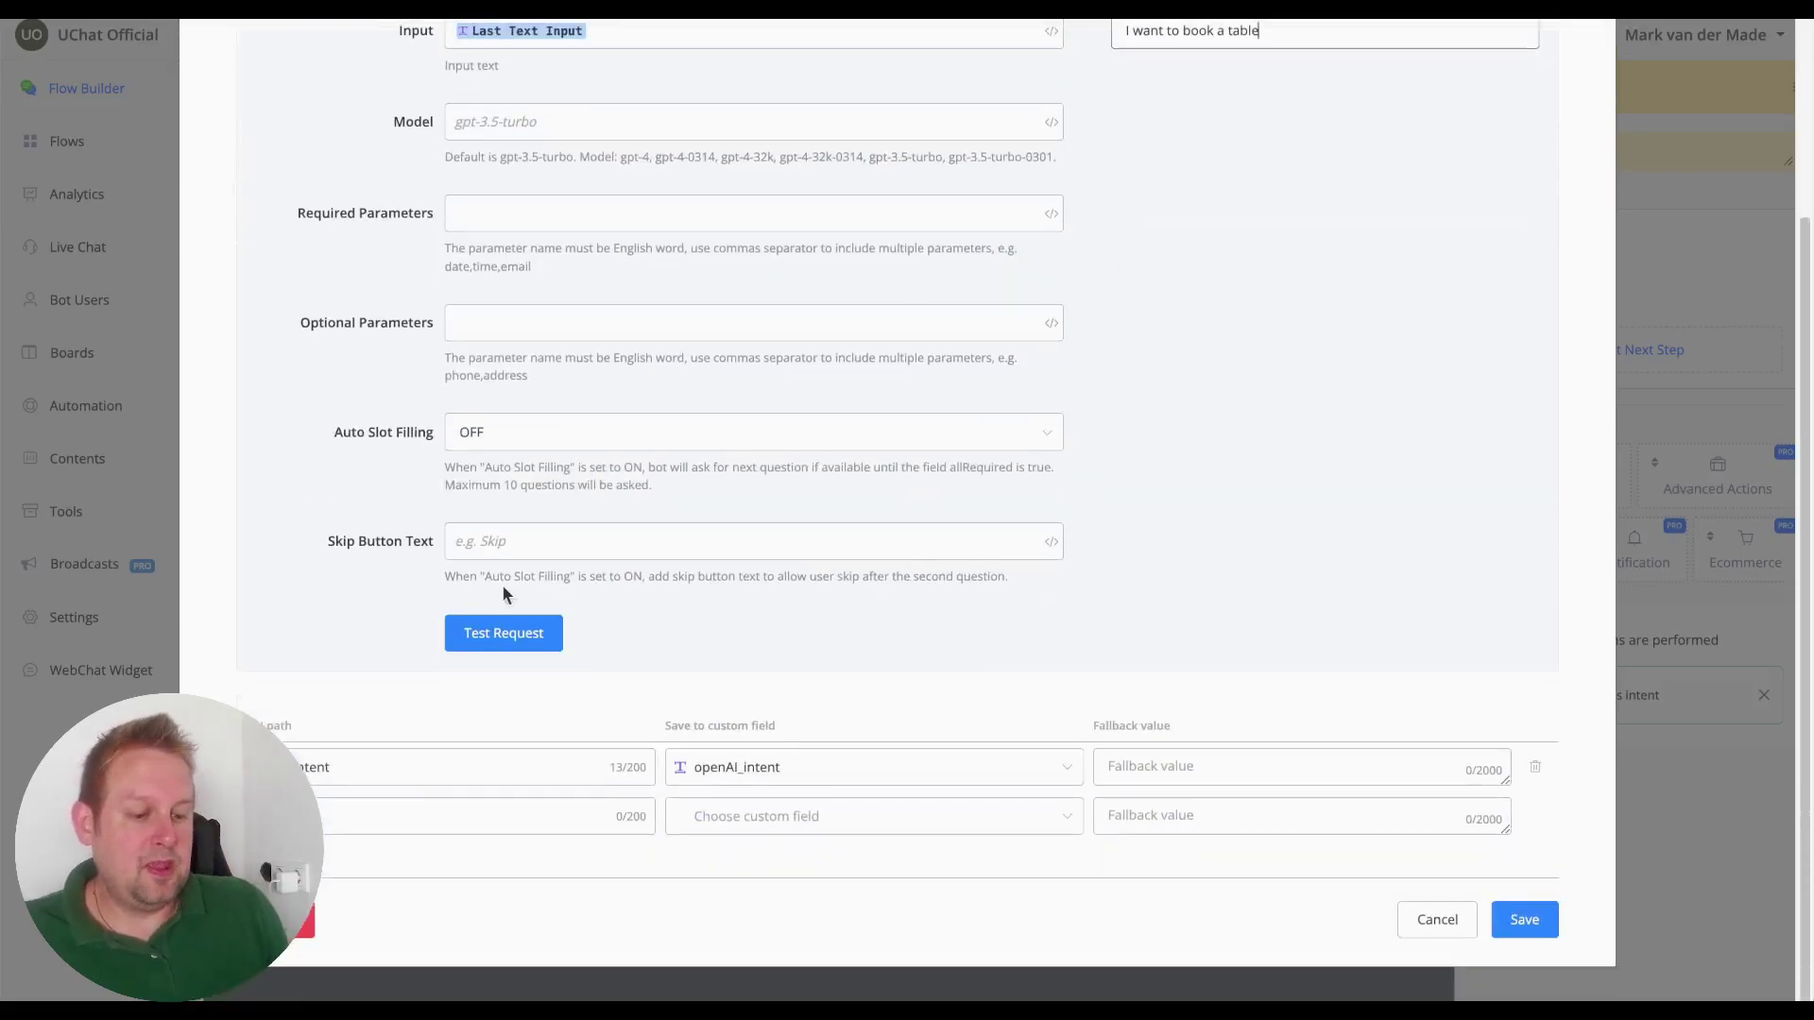
pyautogui.click(498, 635)
pyautogui.scroll(-3, 1200, 599)
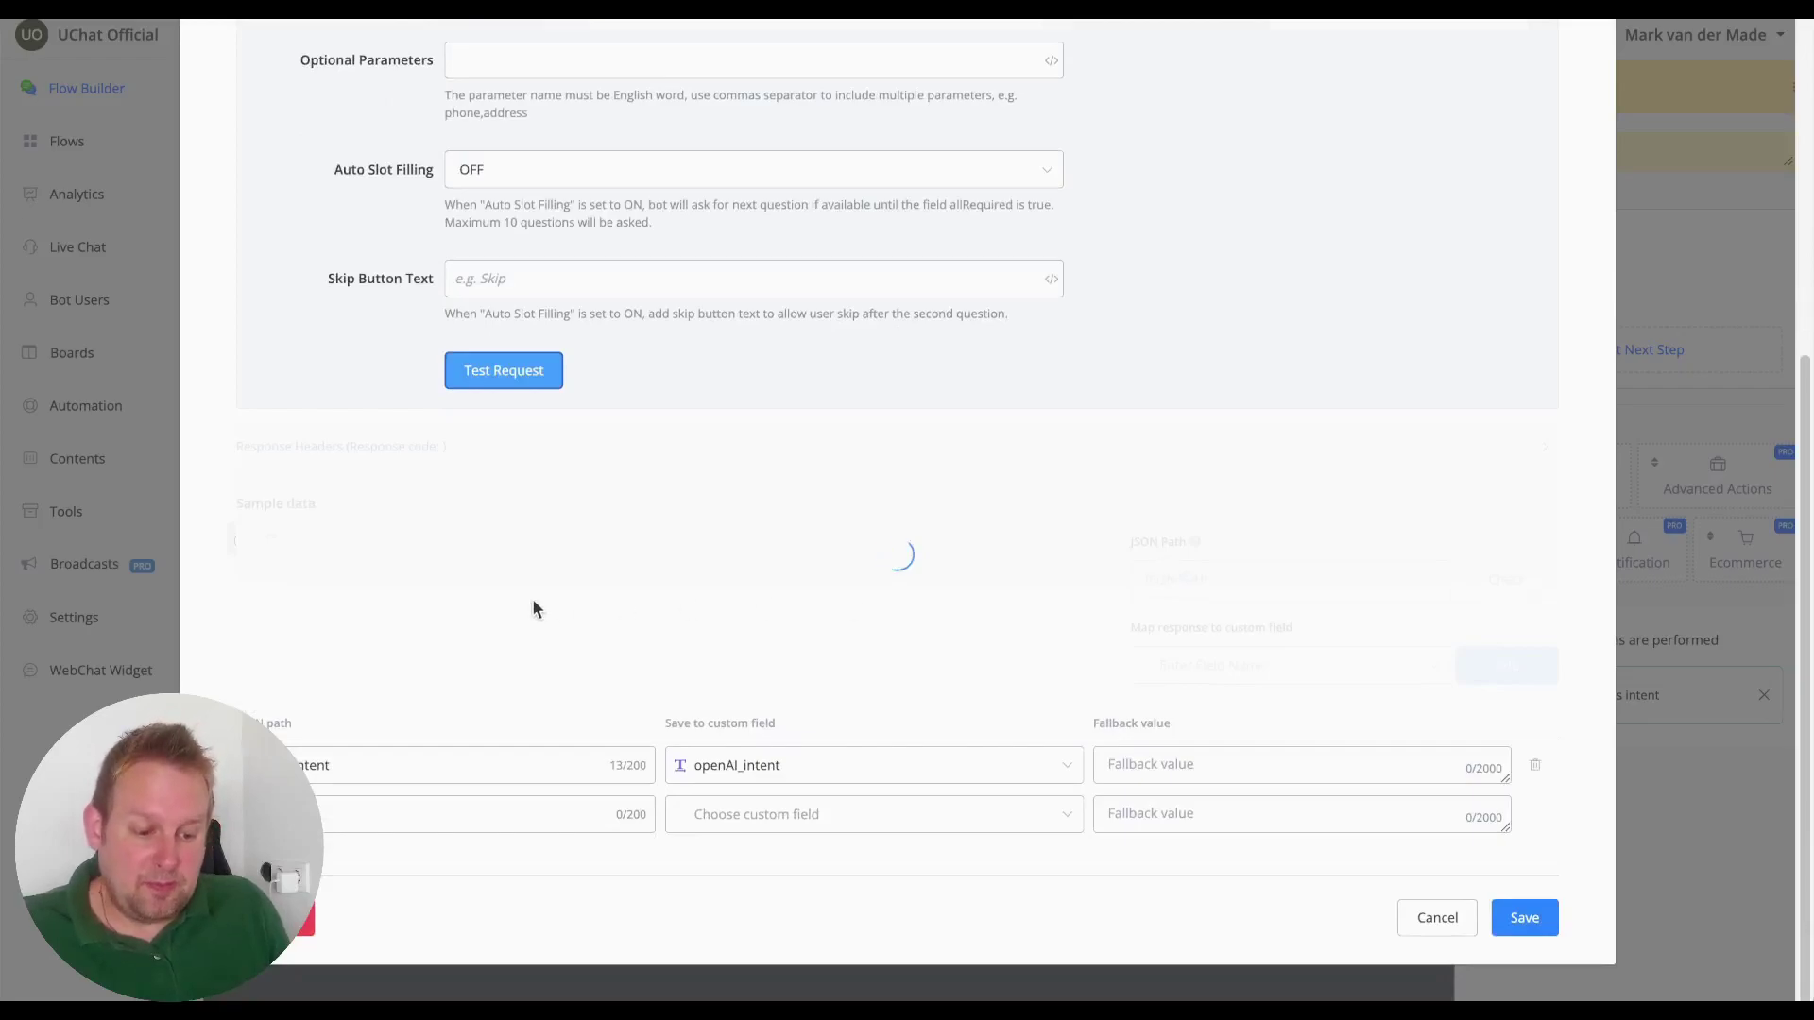
pyautogui.moveTo(378, 596); pyautogui.dragTo(481, 596)
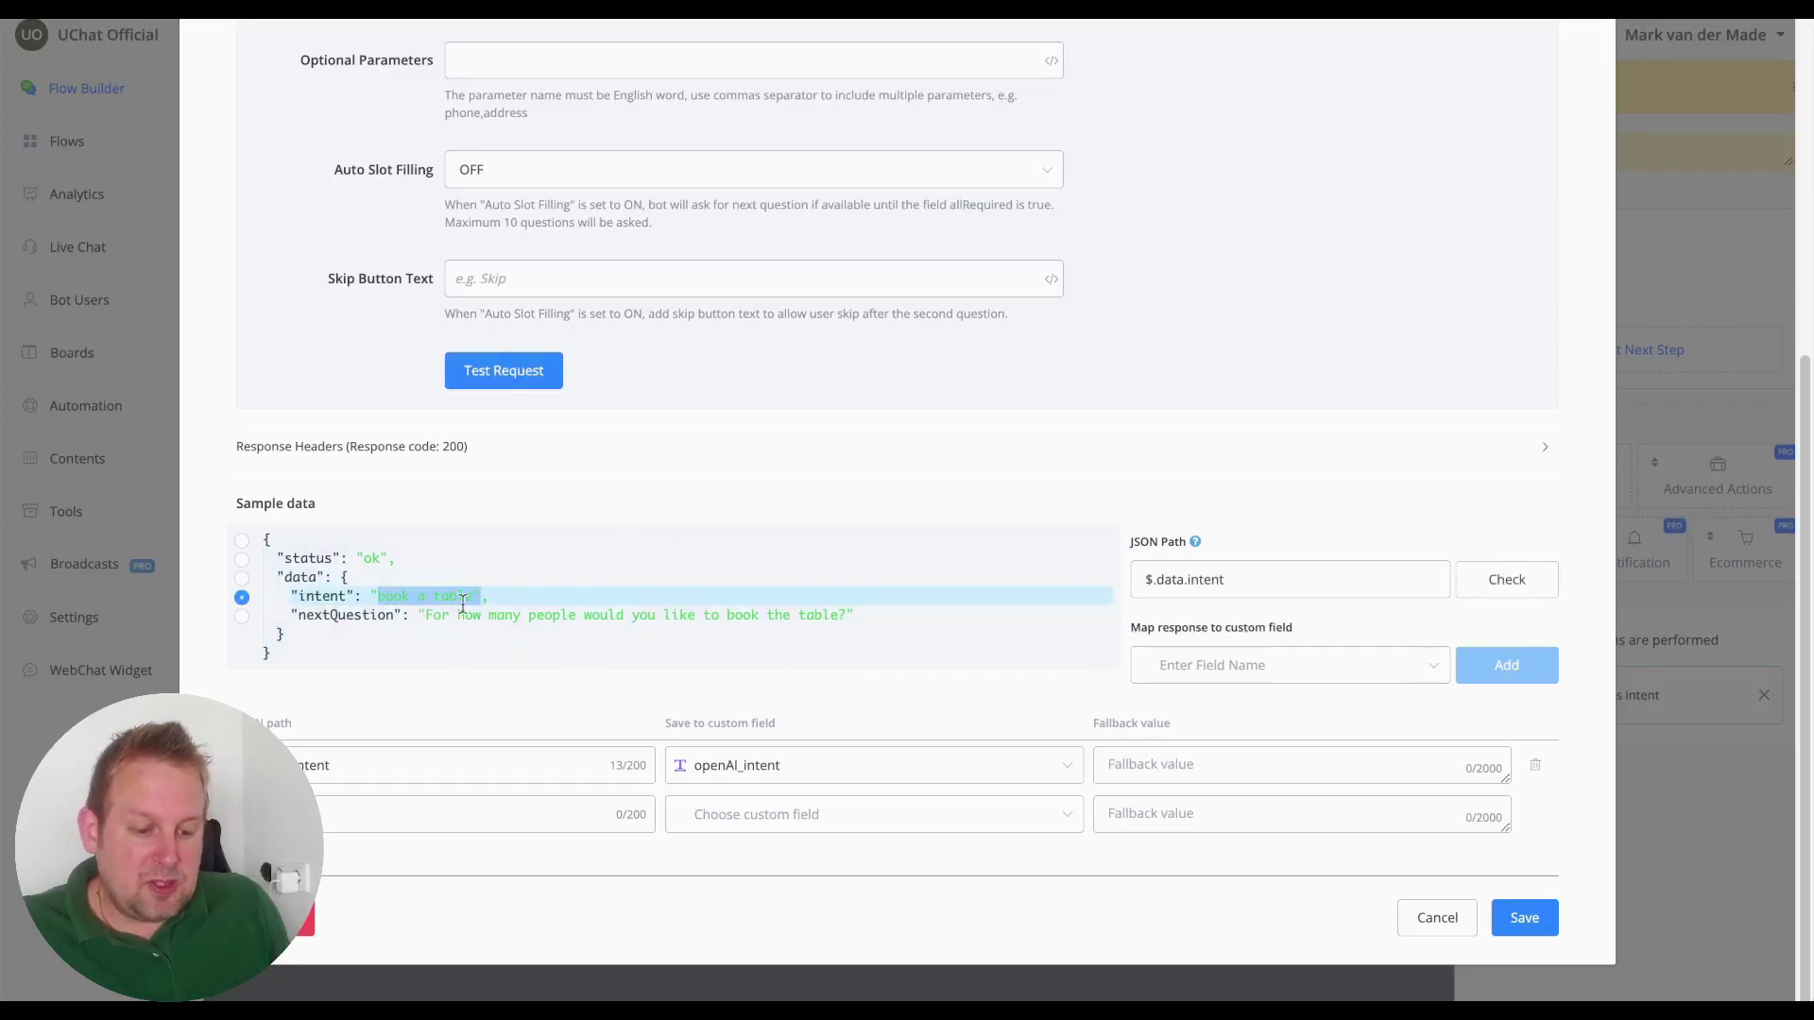
# Set the check user's intent group to match any conditions
pyautogui.click(1406, 926)
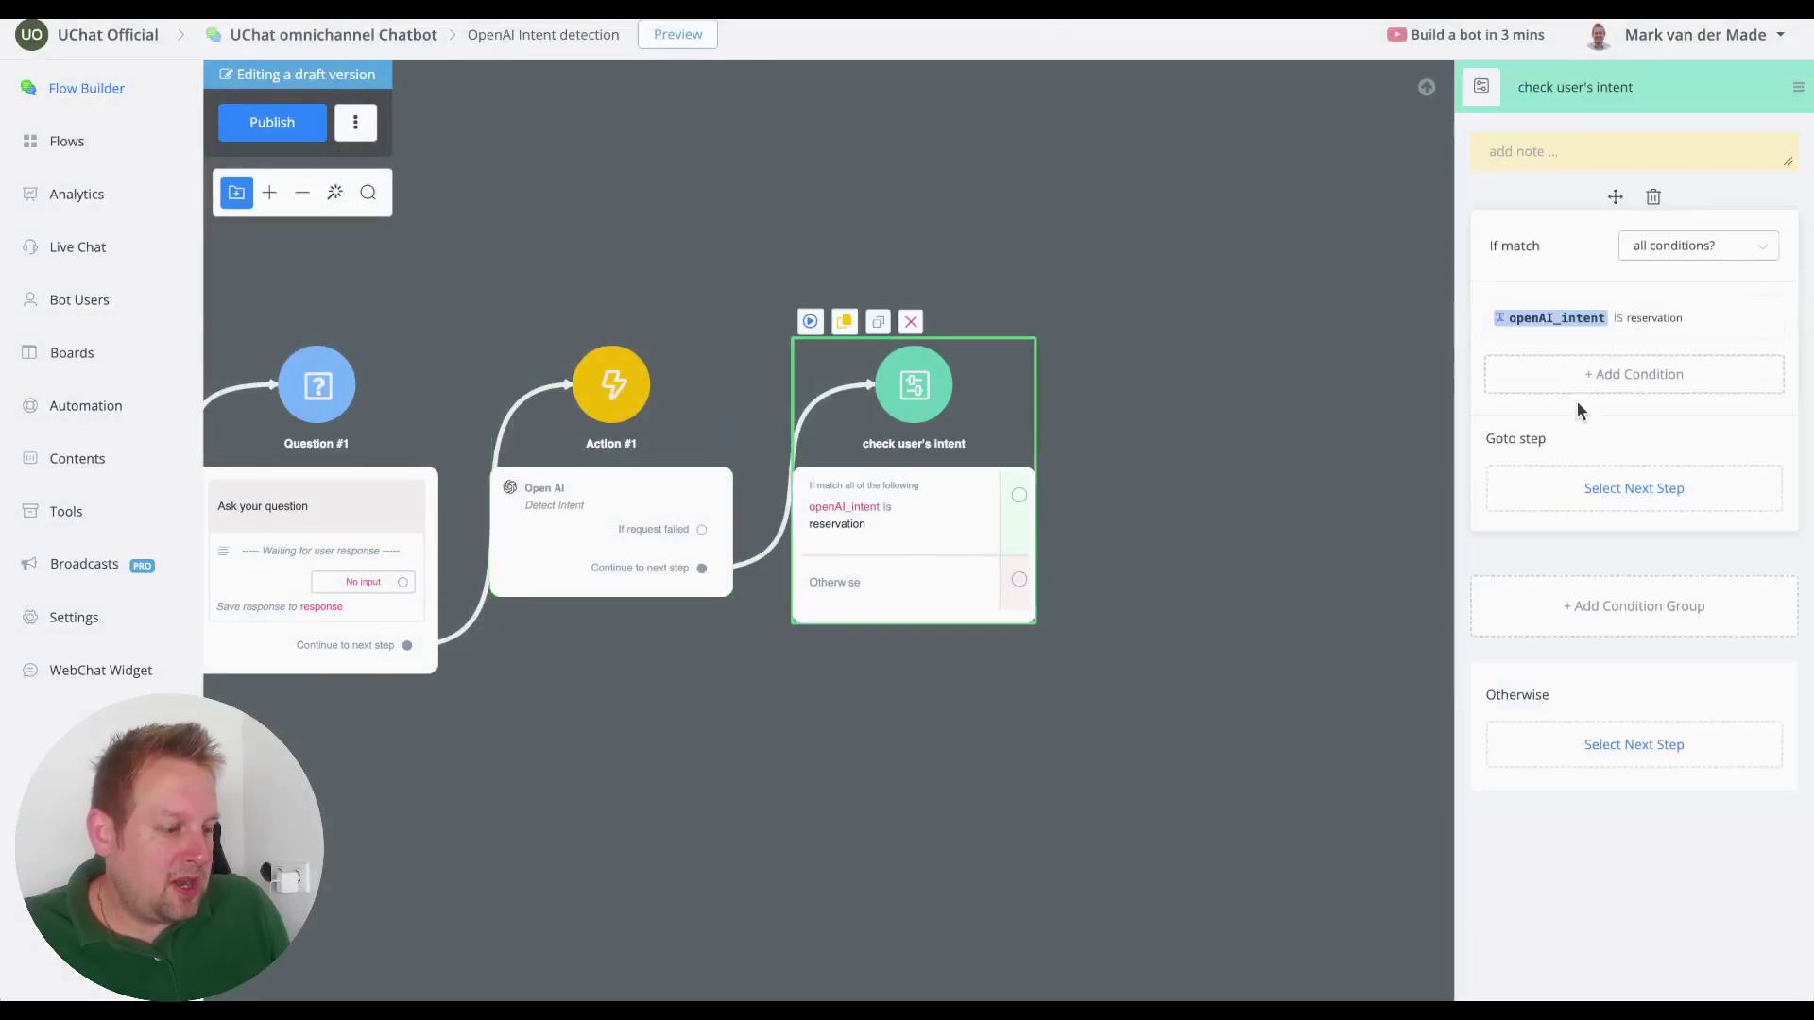
pyautogui.click(1697, 246)
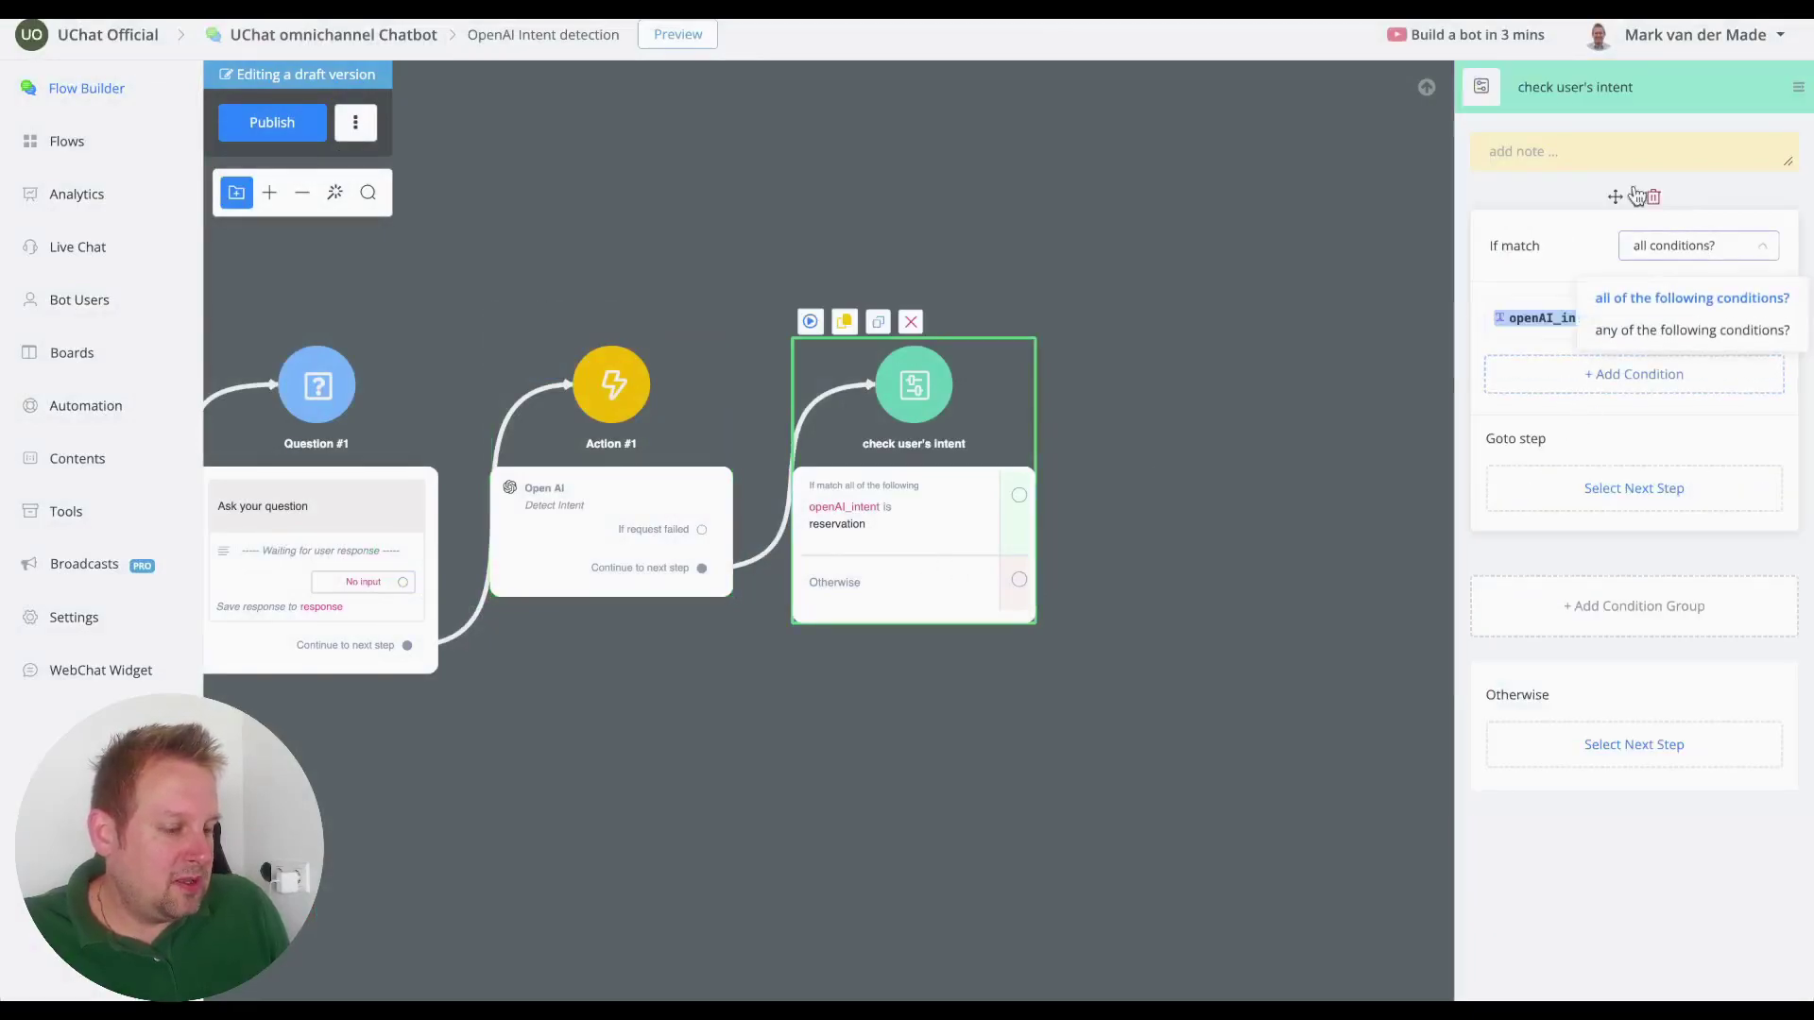
pyautogui.click(1733, 329)
# Add and save a rule: openAI_intent contains 'book'
pyautogui.click(1639, 373)
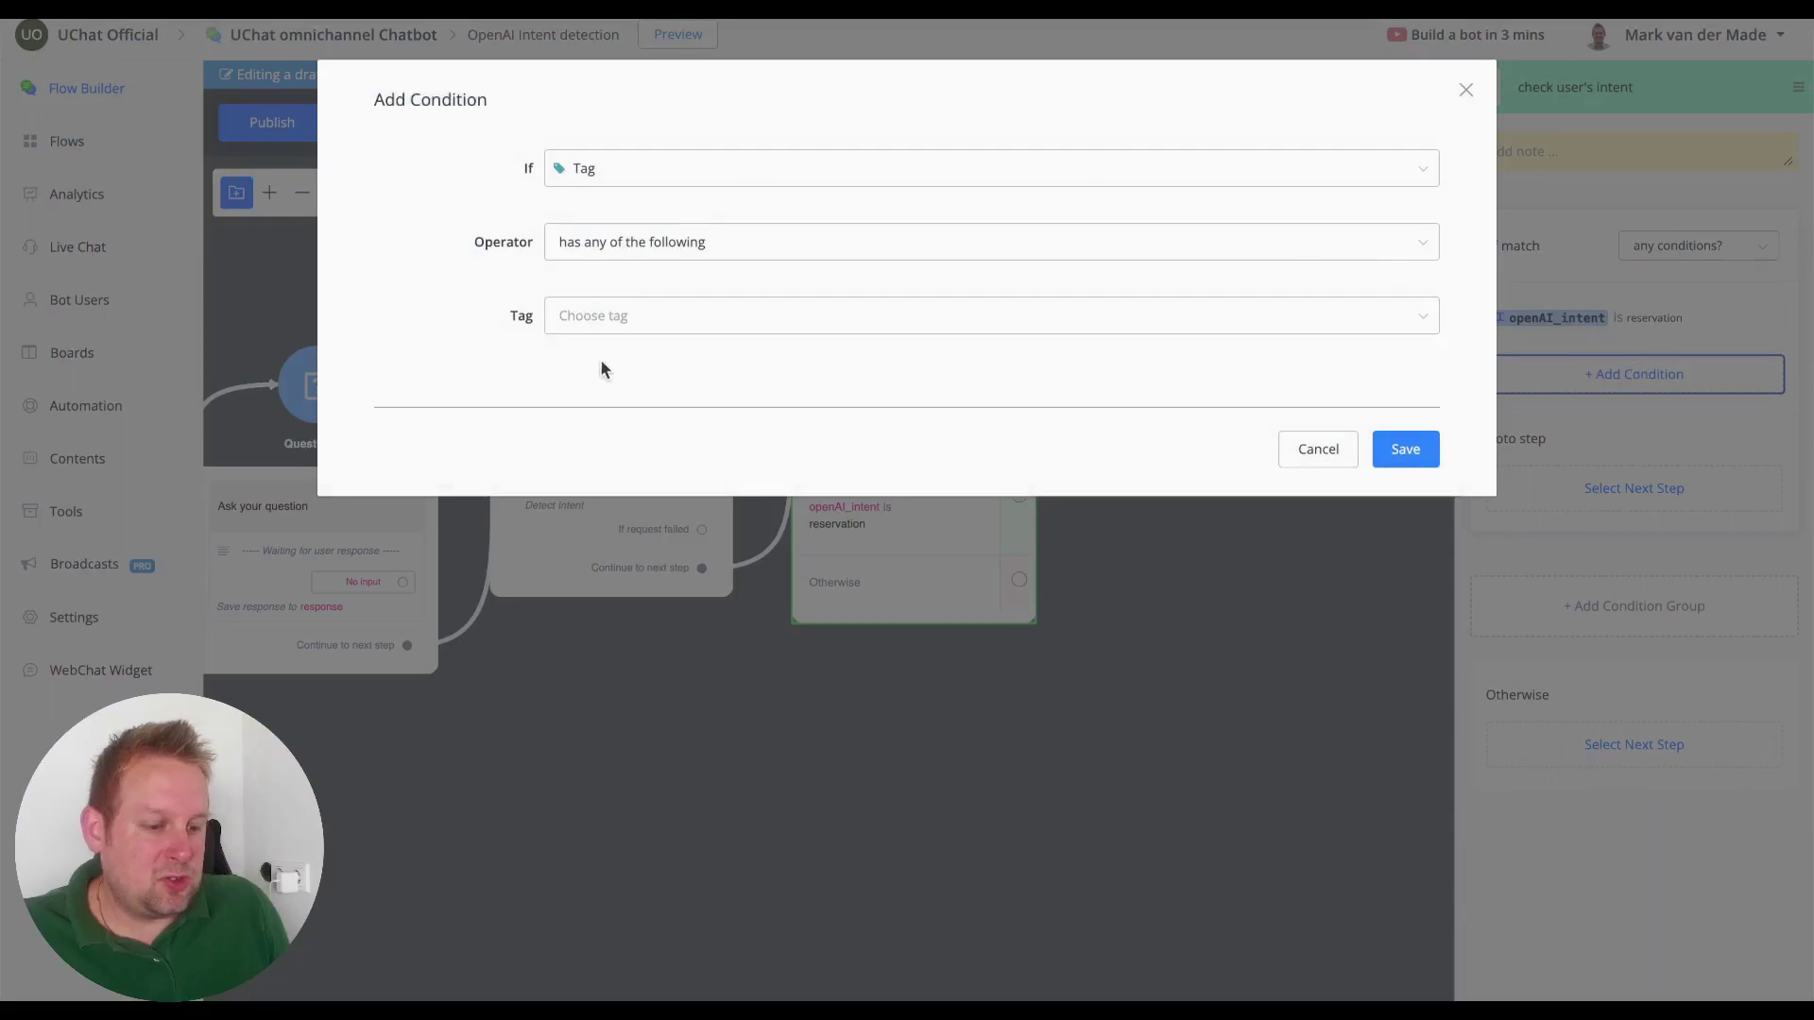
pyautogui.click(700, 162)
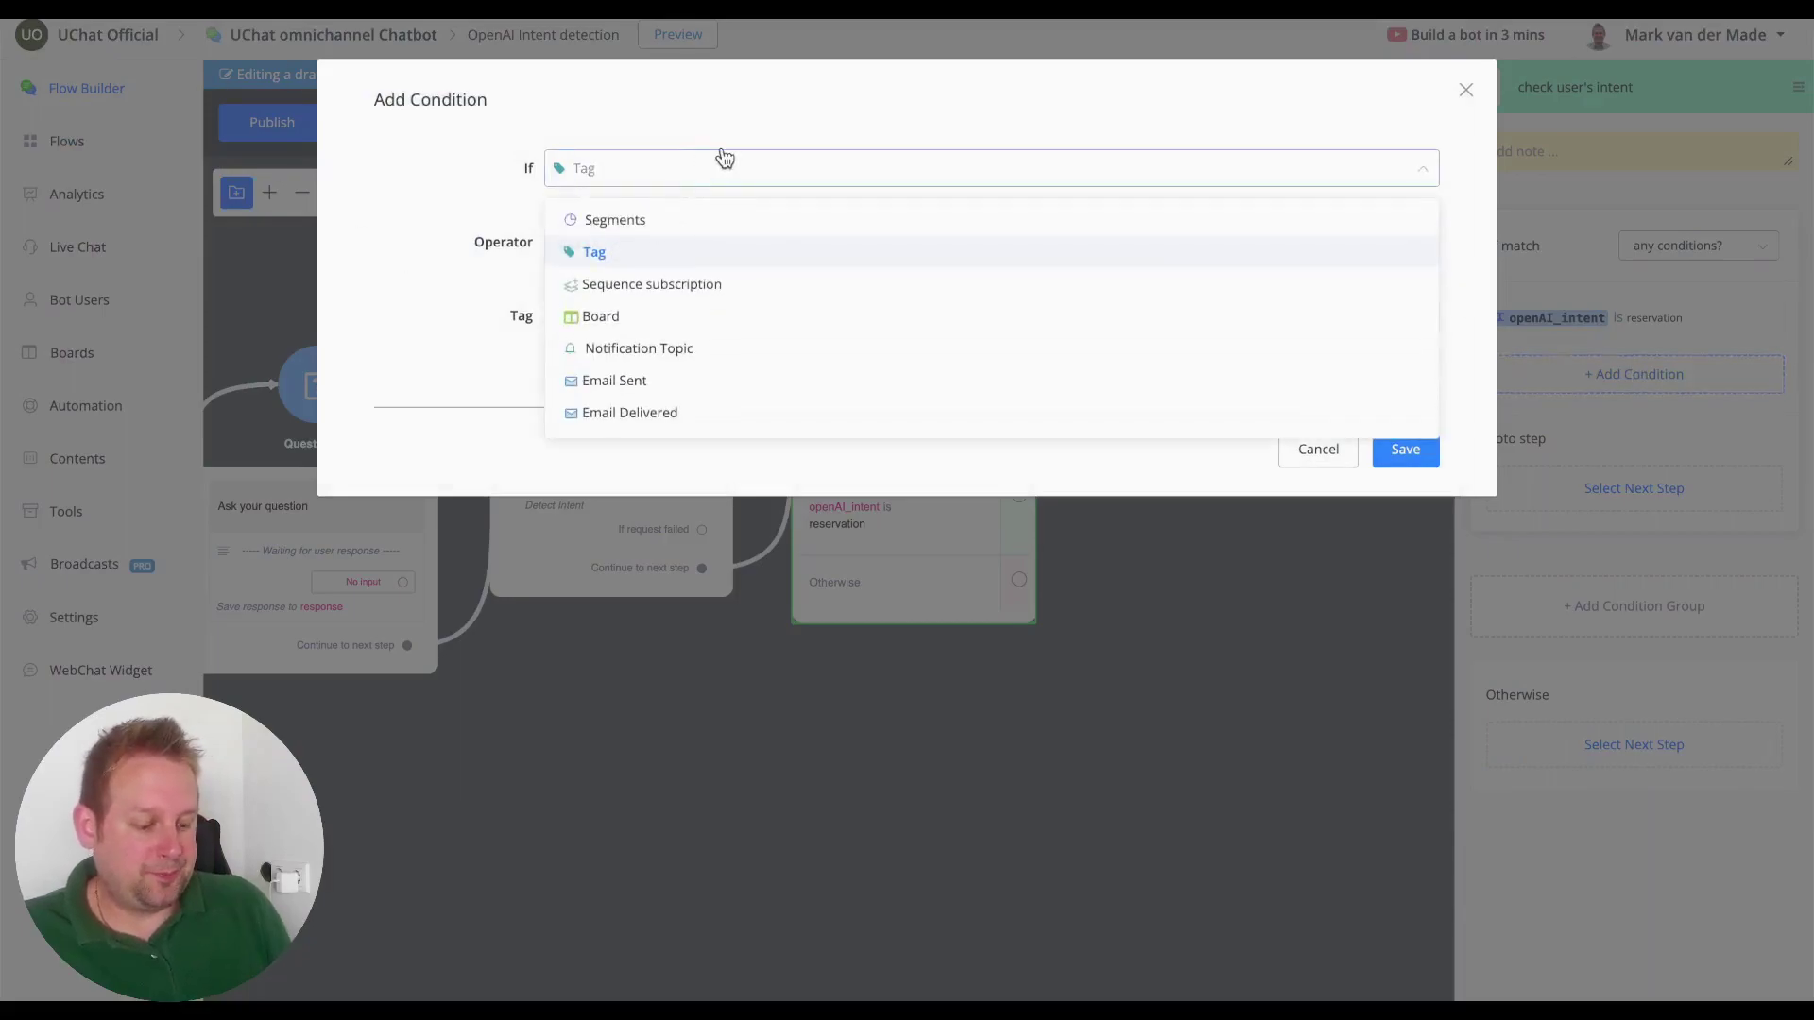
pyautogui.write('intent')
pyautogui.press('Down')
pyautogui.press('Return')
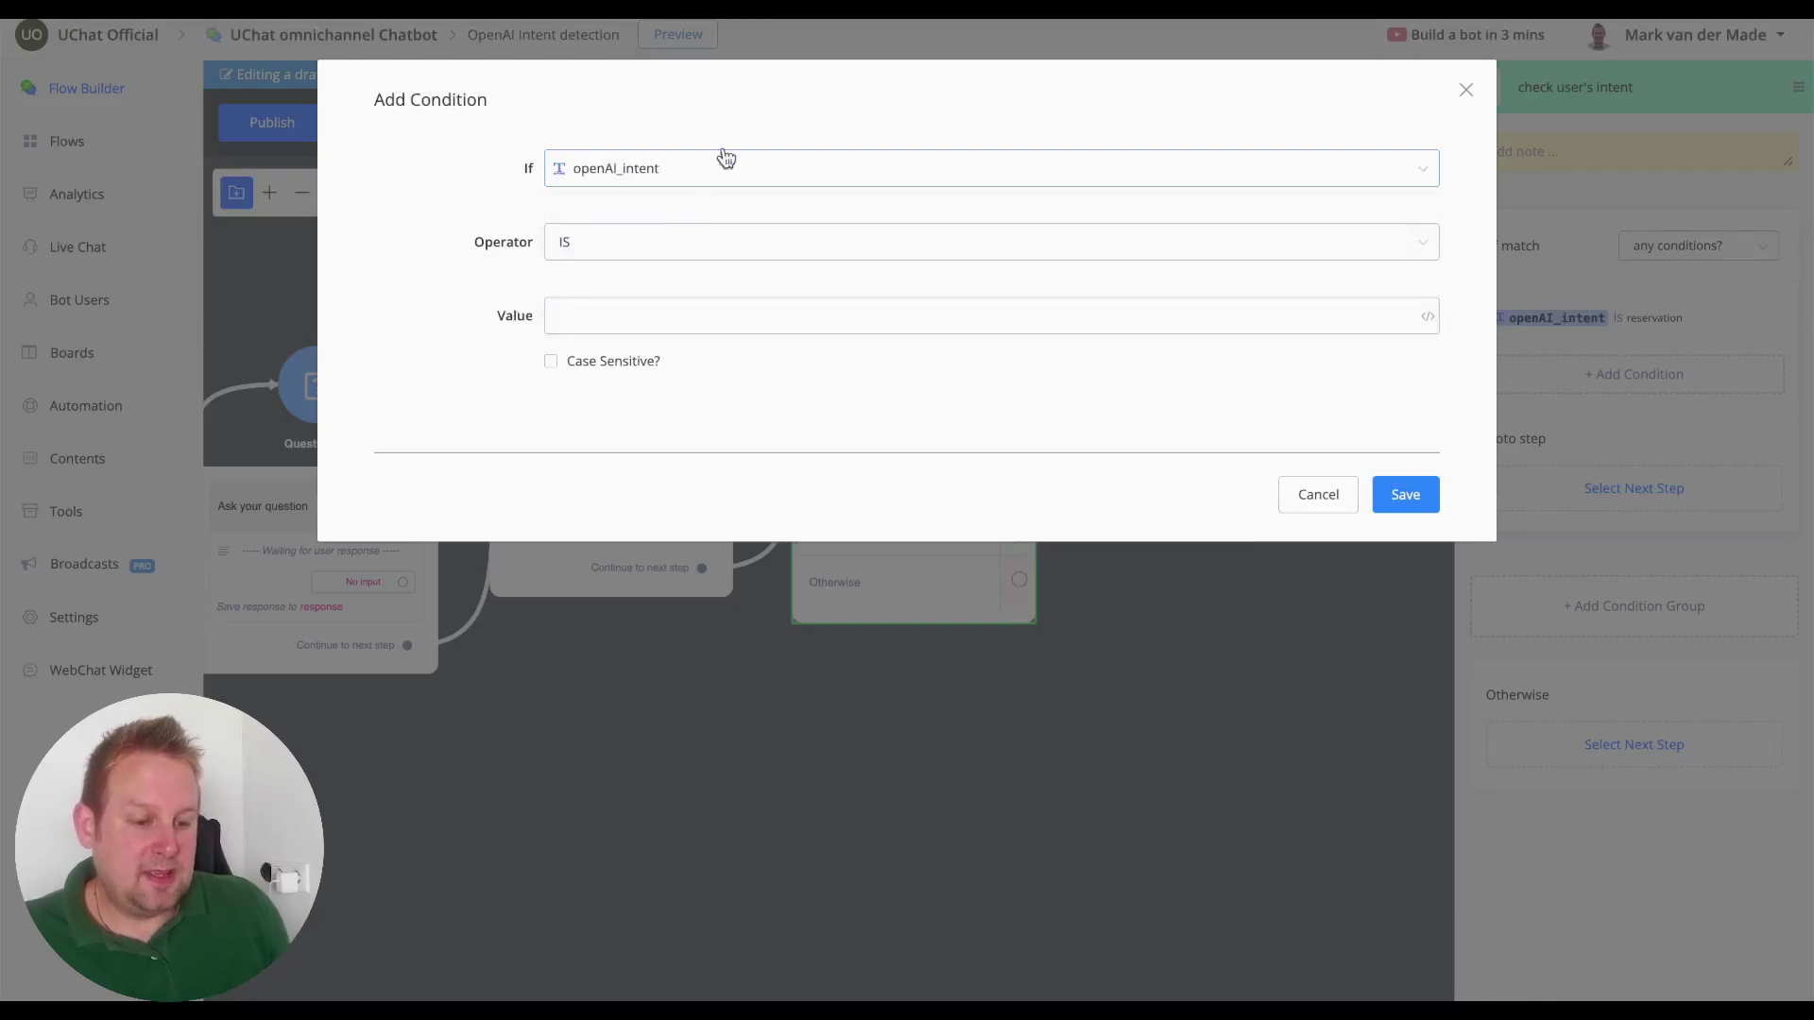
pyautogui.click(721, 247)
pyautogui.click(652, 352)
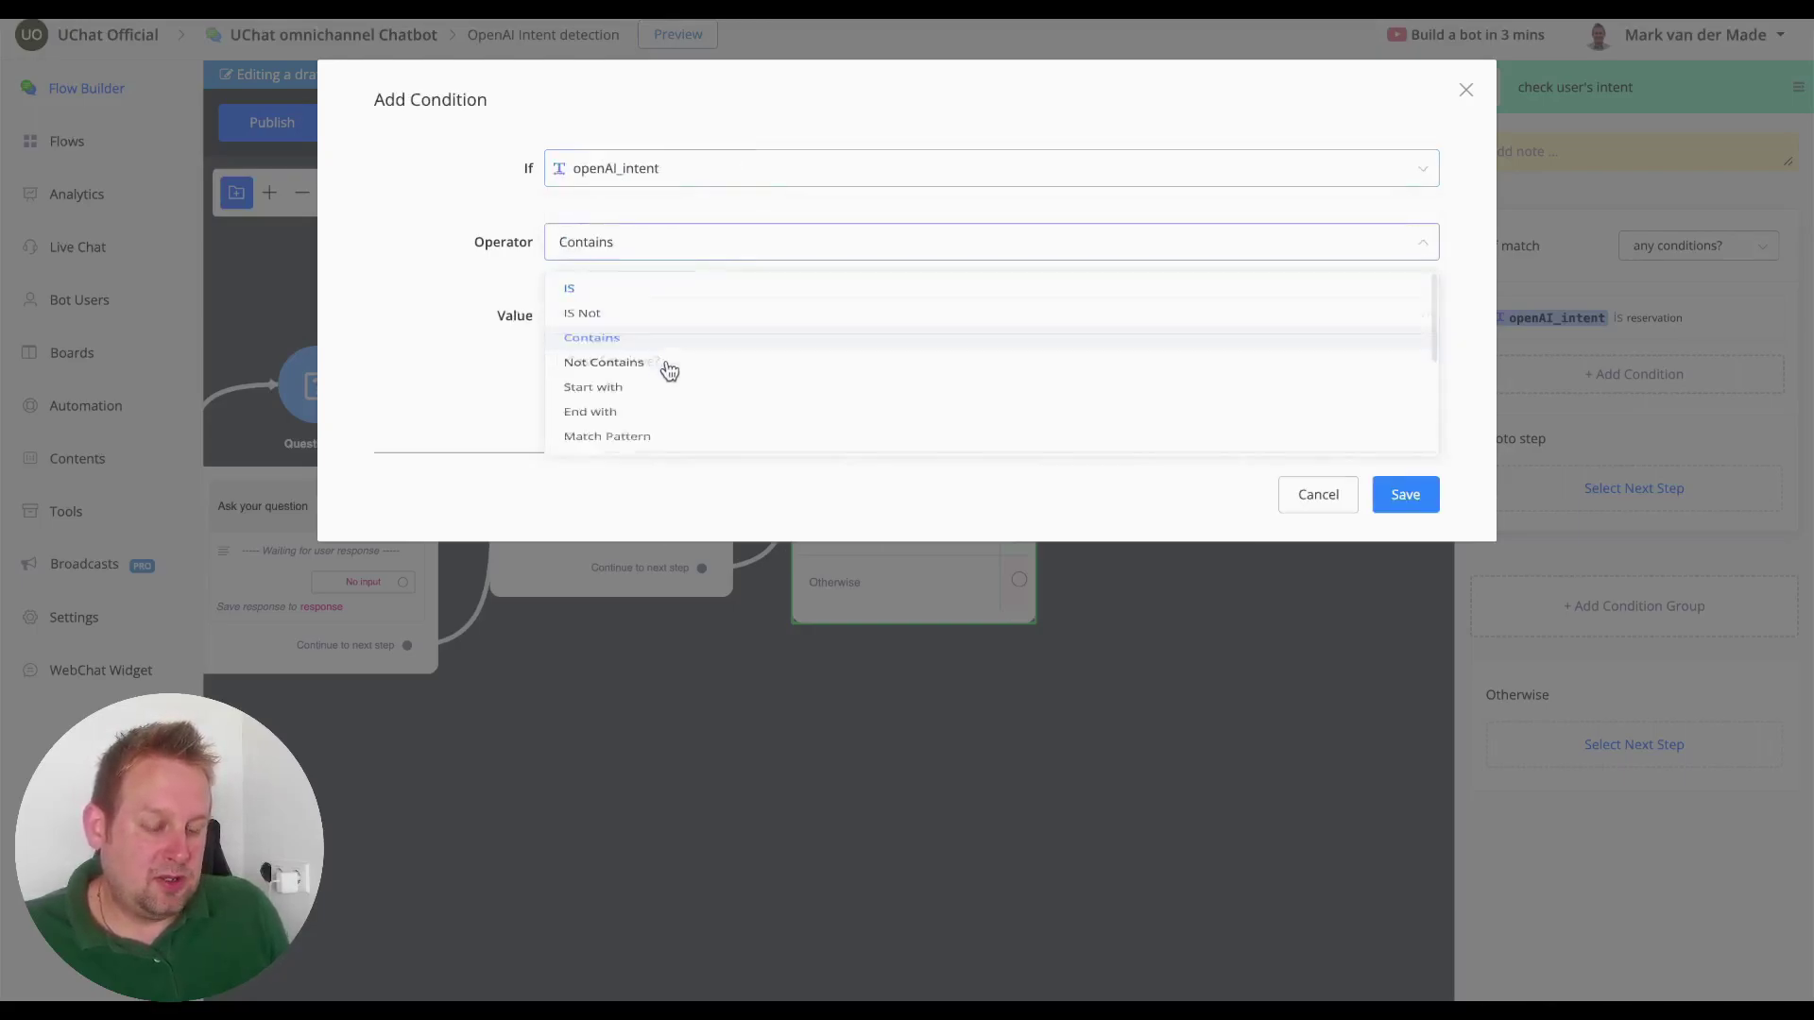
pyautogui.write('book')
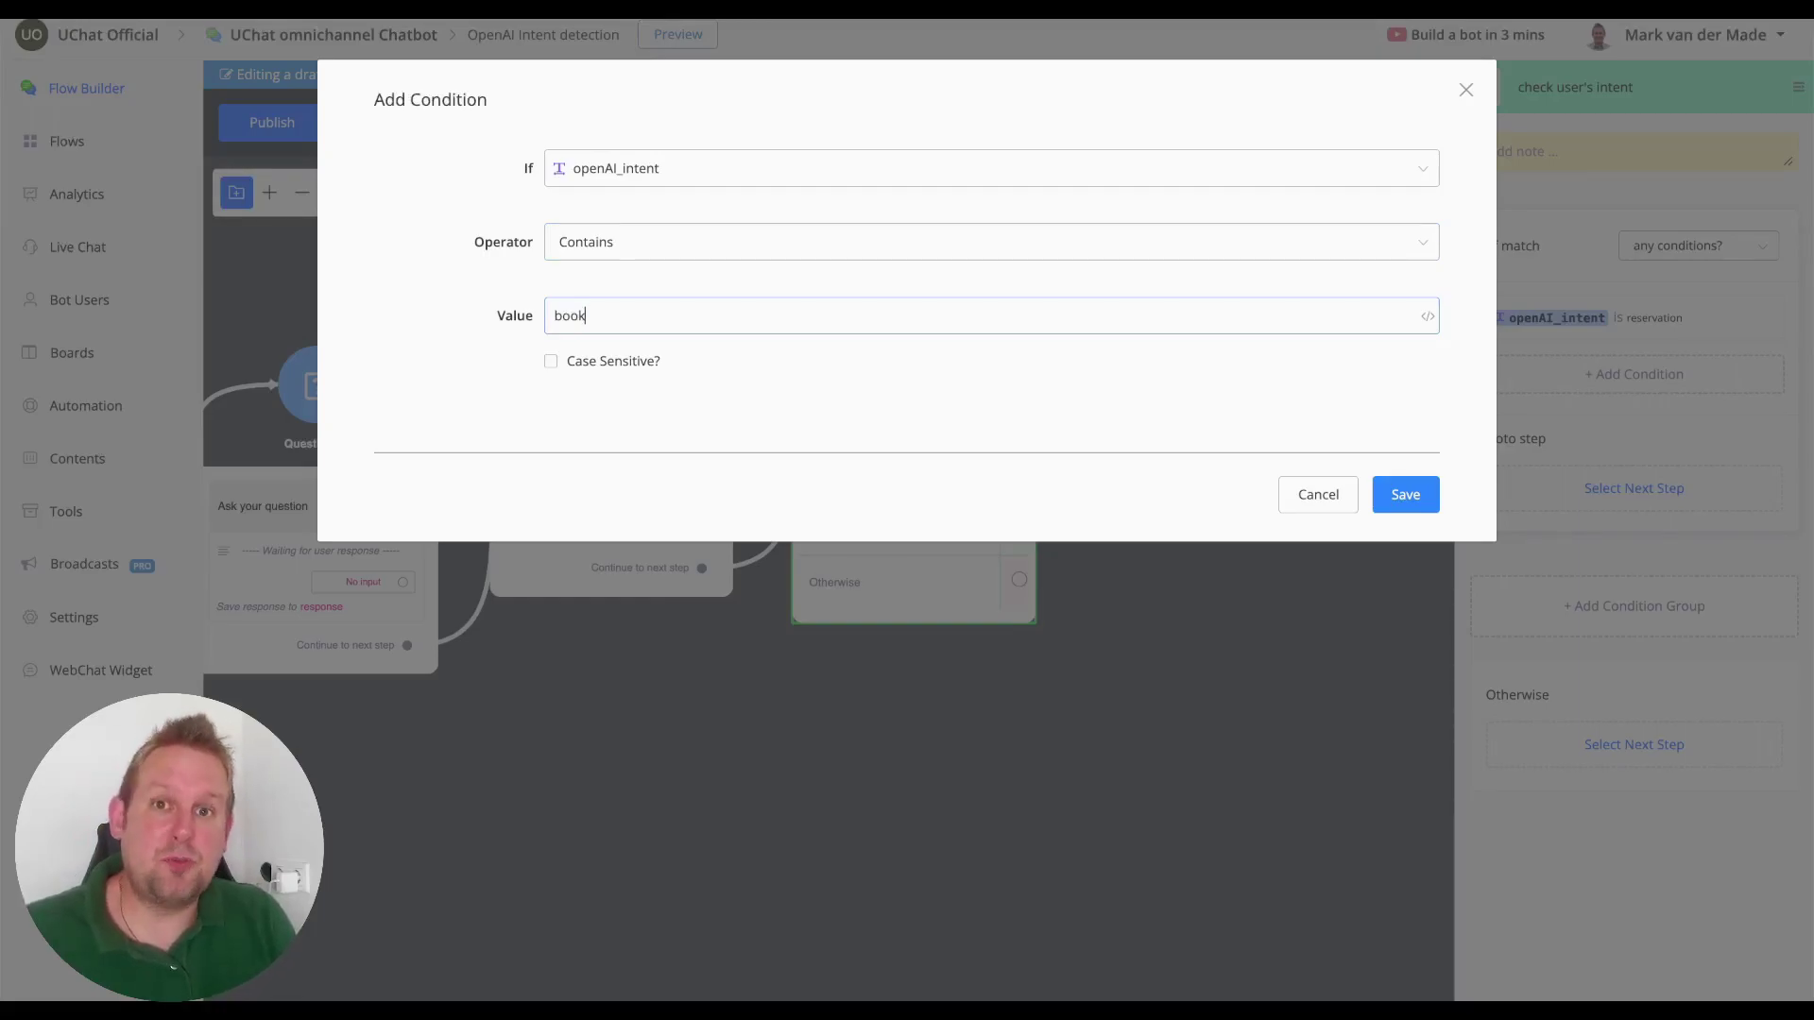
pyautogui.click(1435, 501)
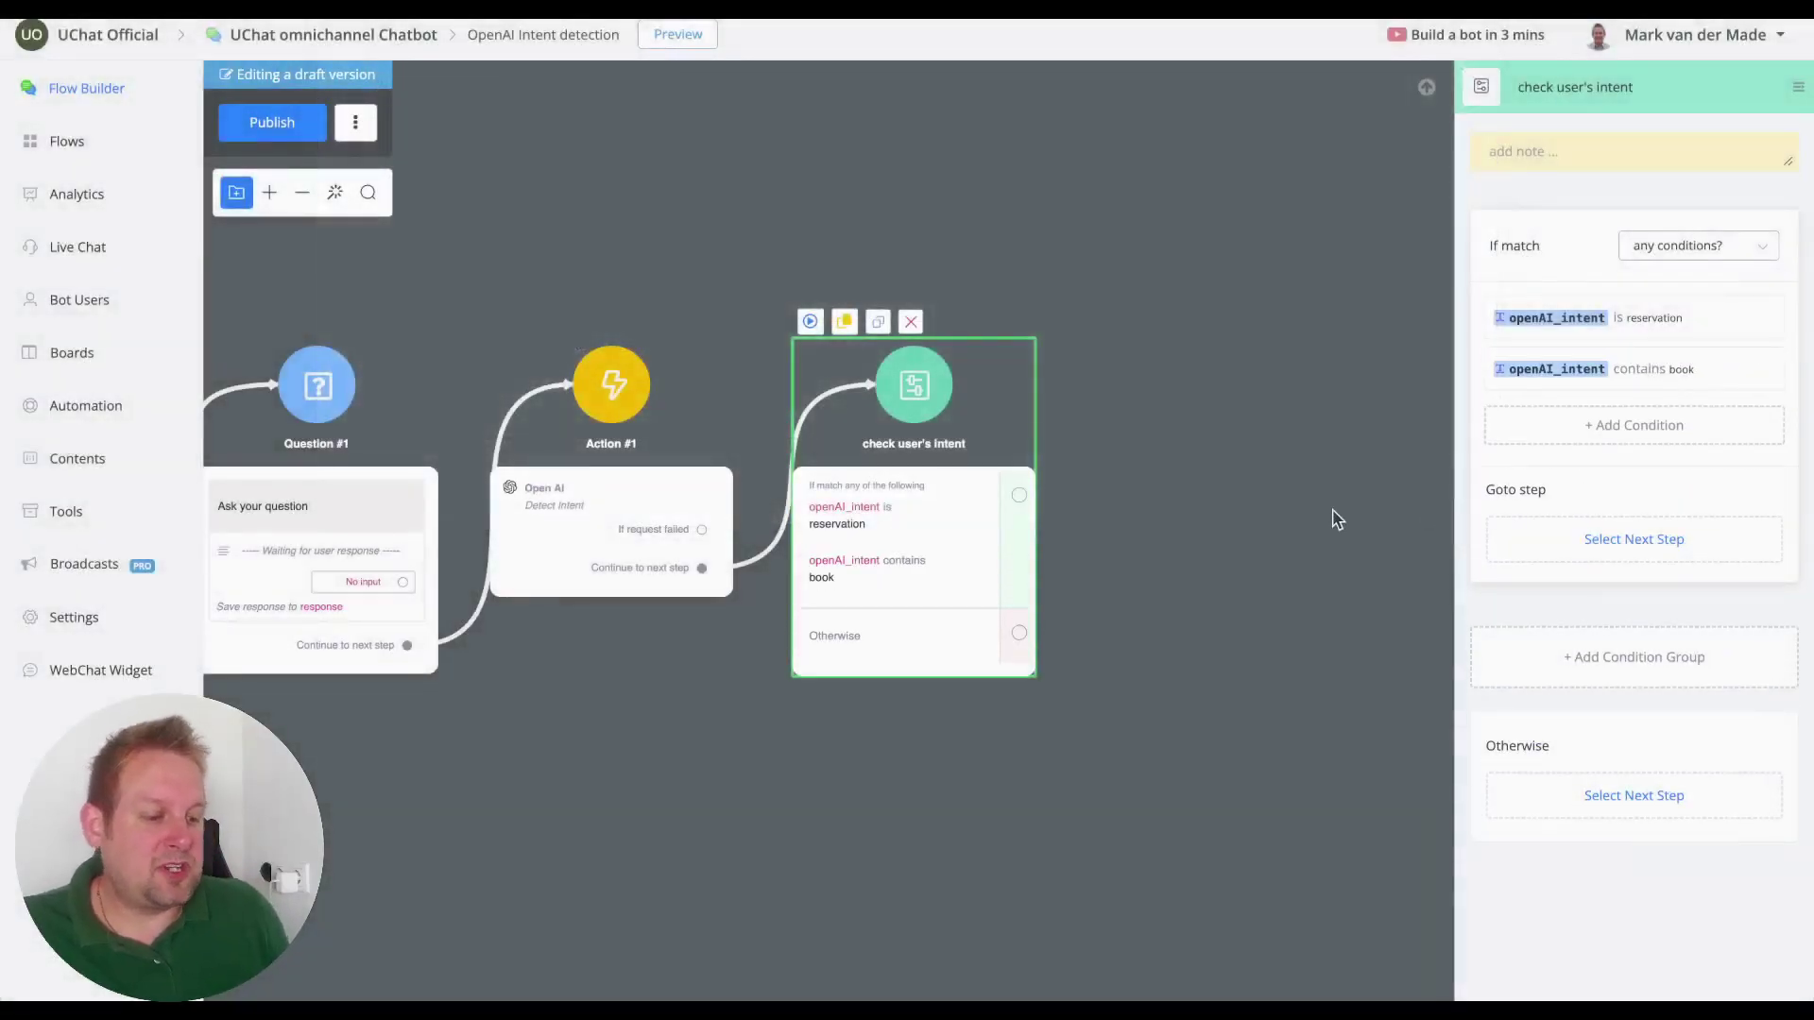
# Attach a Goto step named 'Send to reservation flow' to the condition's matching branch
pyautogui.moveTo(1018, 495); pyautogui.dragTo(1259, 262)
pyautogui.click(1365, 622)
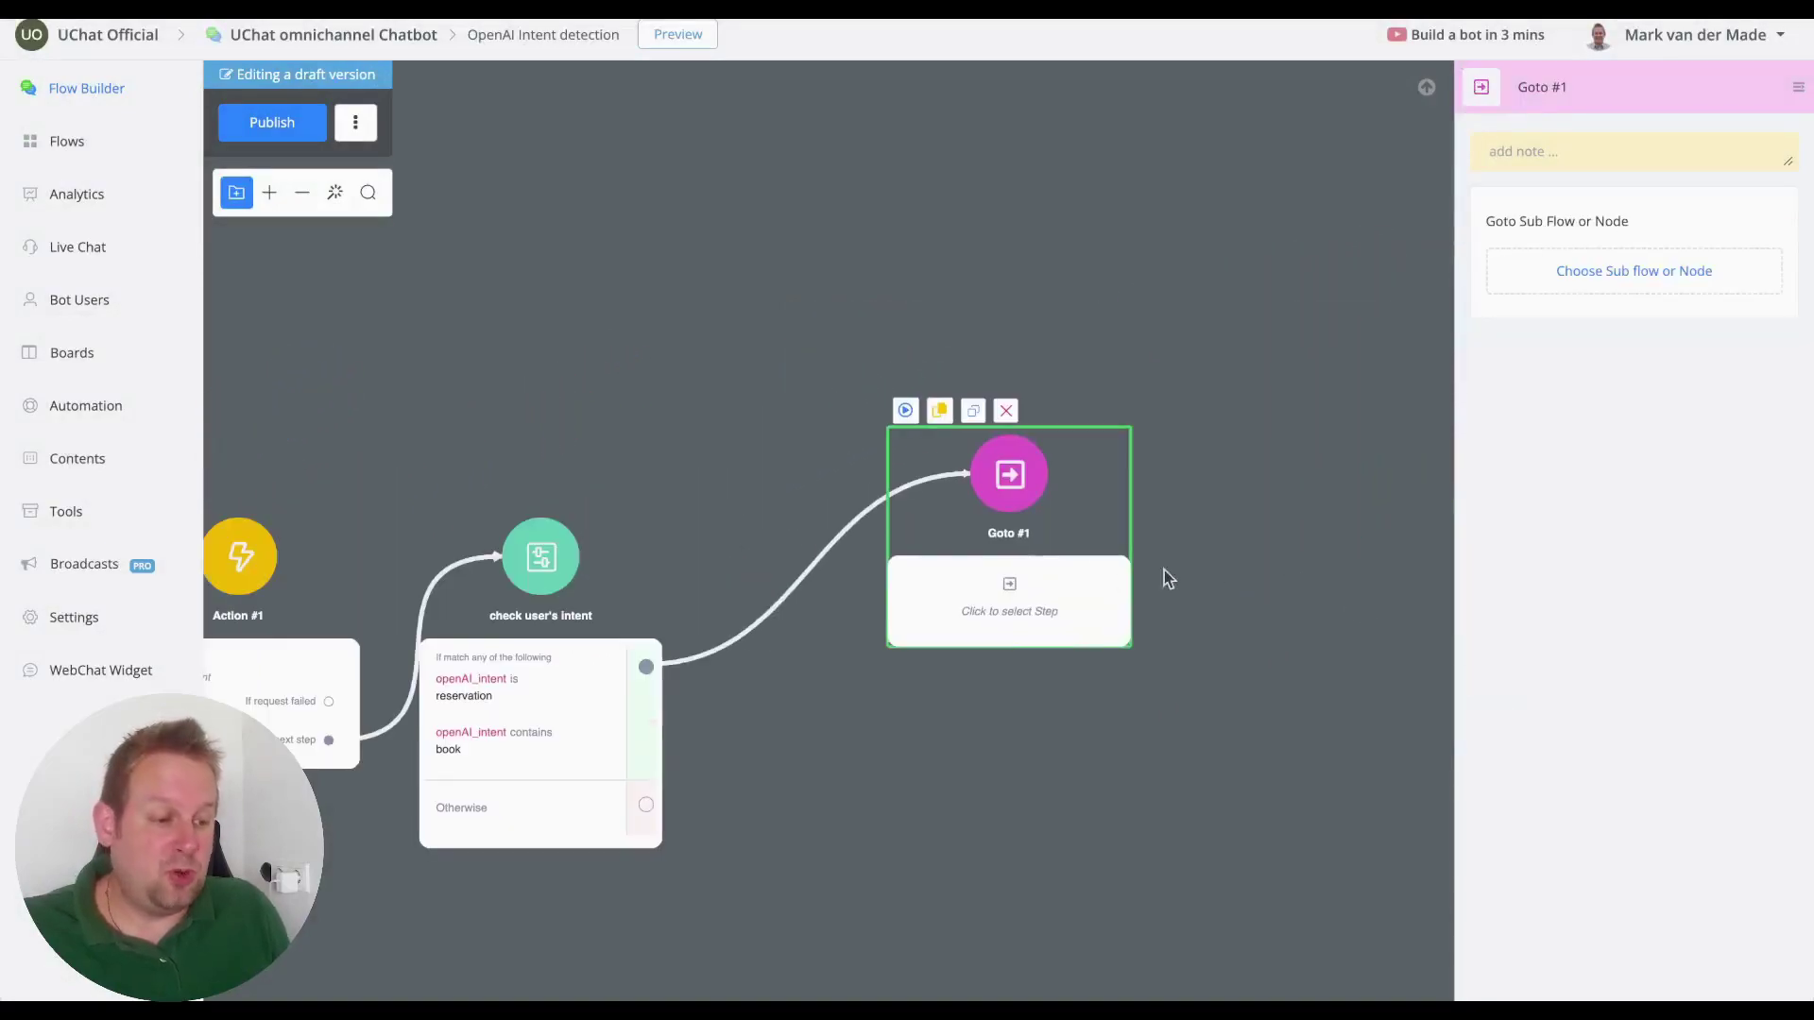
pyautogui.tripleClick(1523, 96)
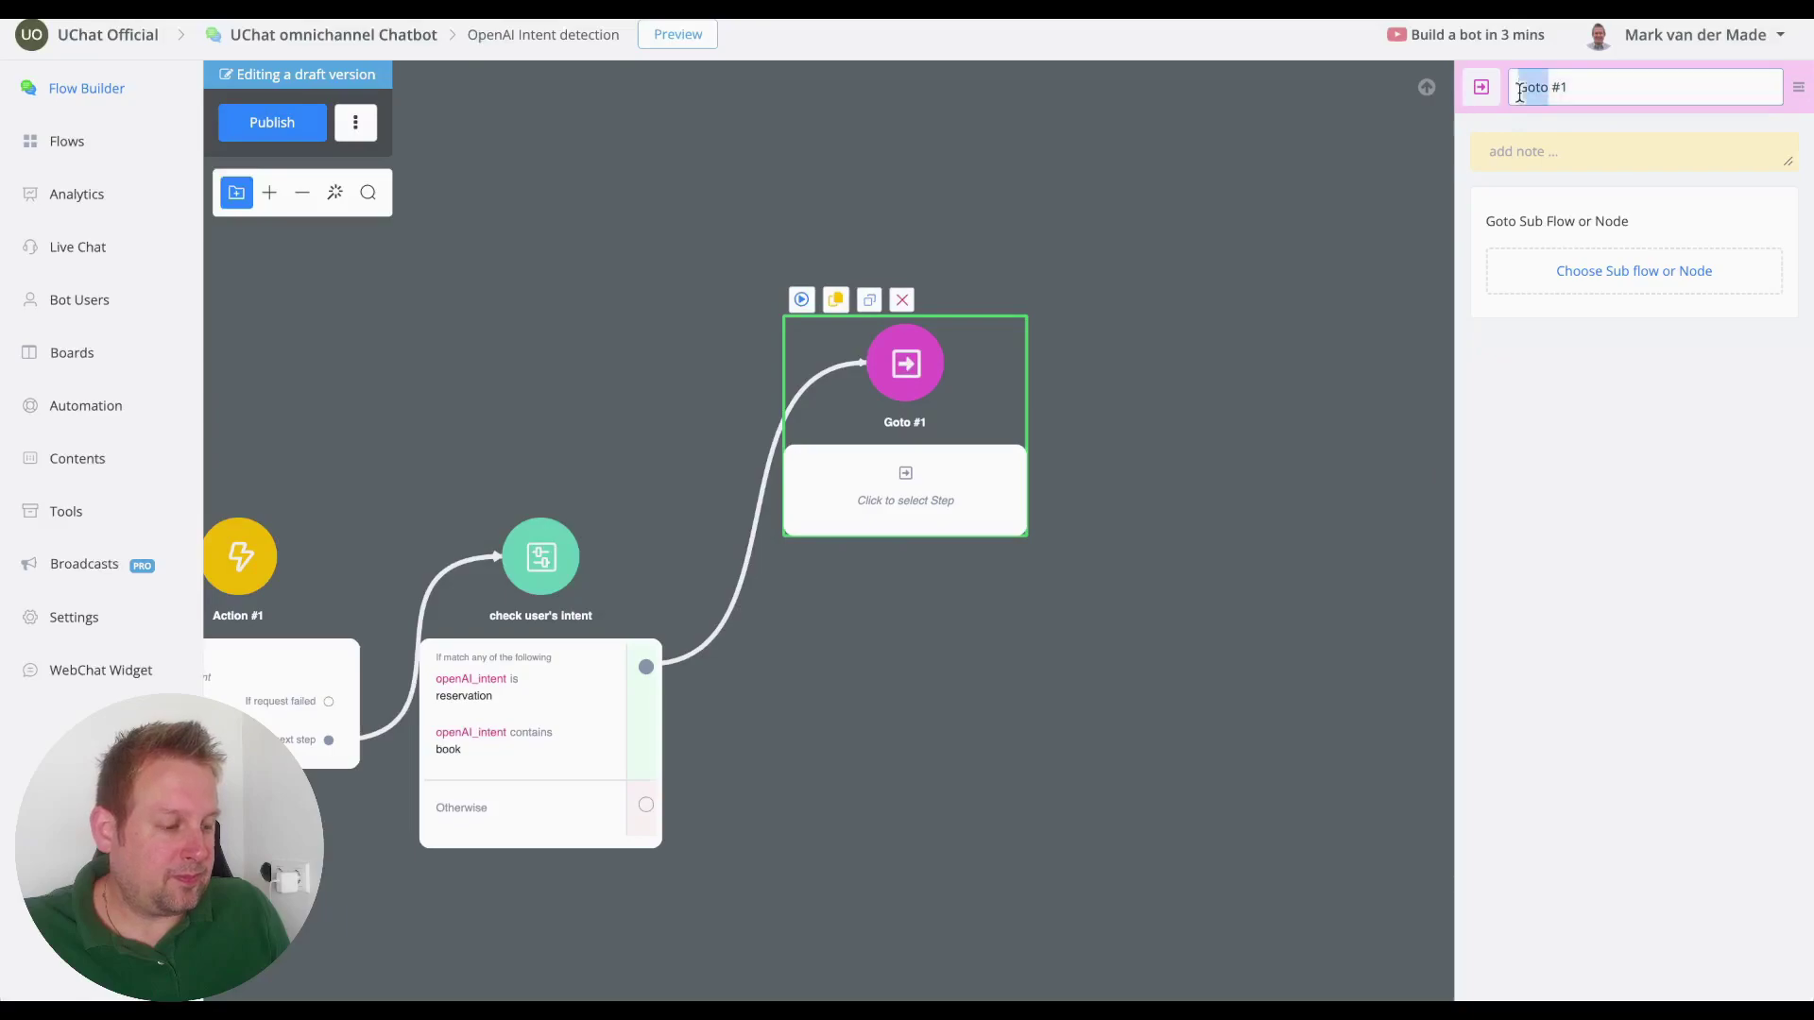
pyautogui.write('Send to')
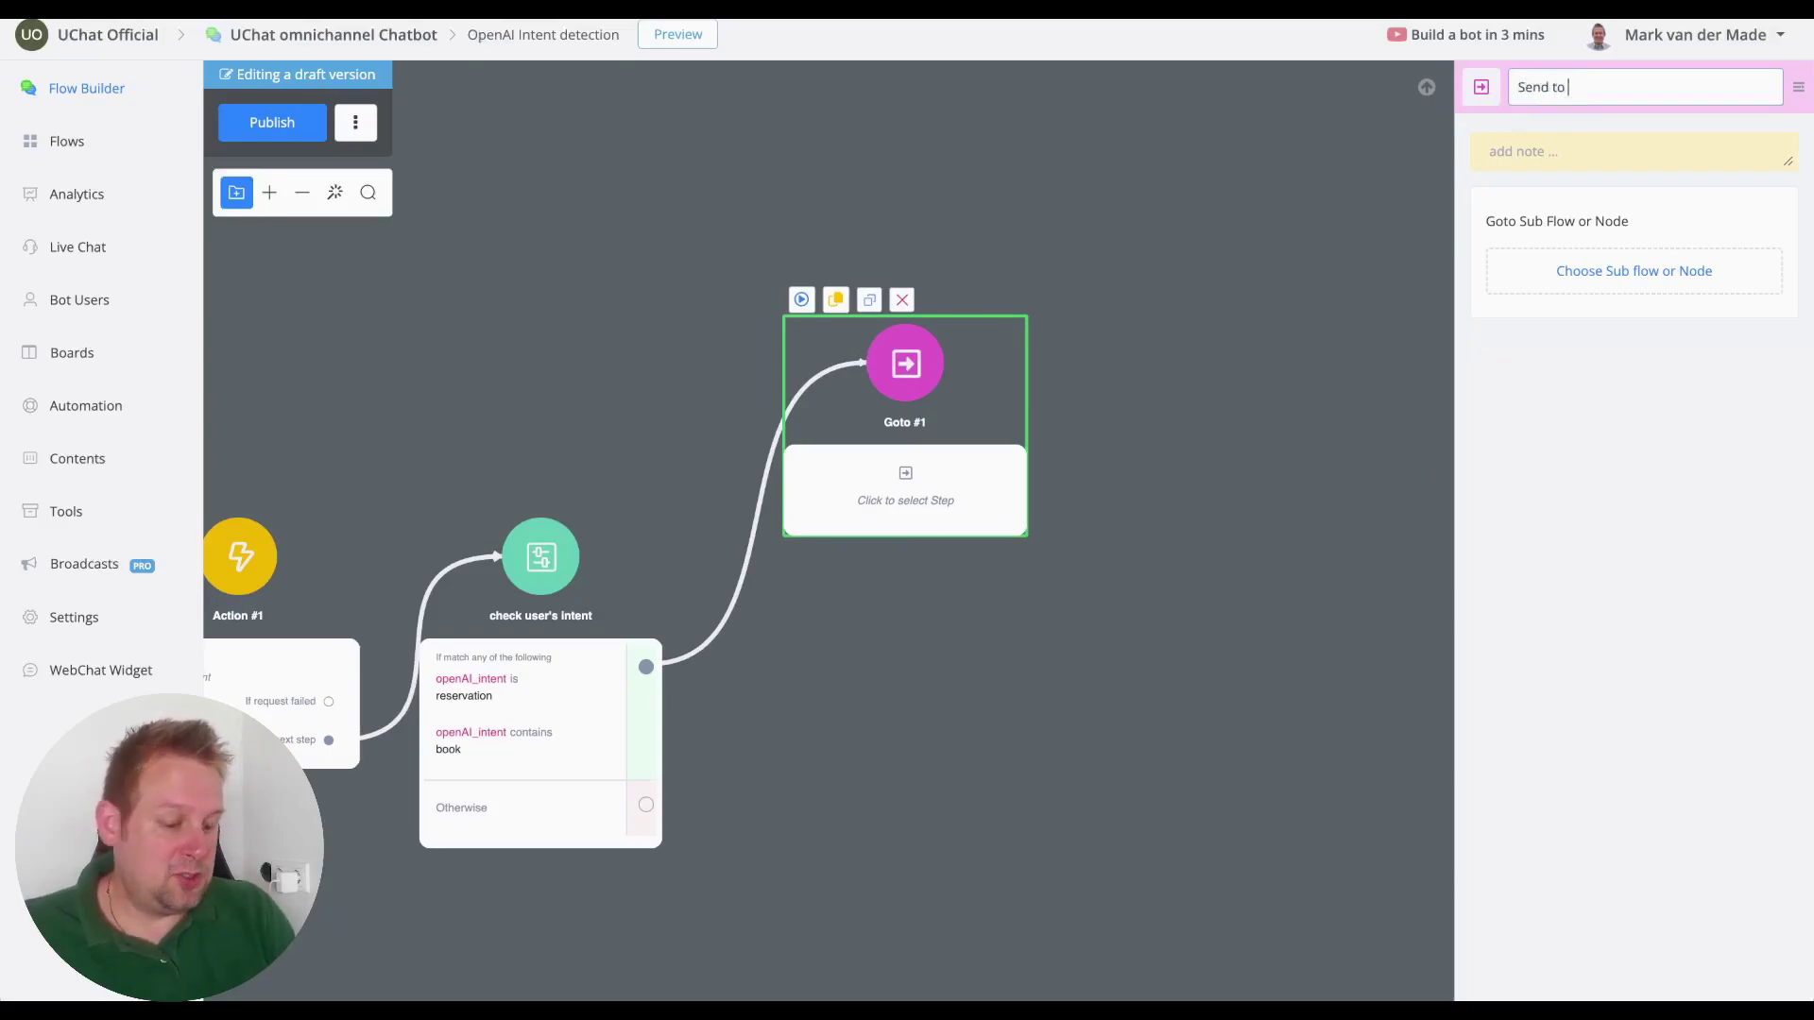
pyautogui.write(' reservation fl')
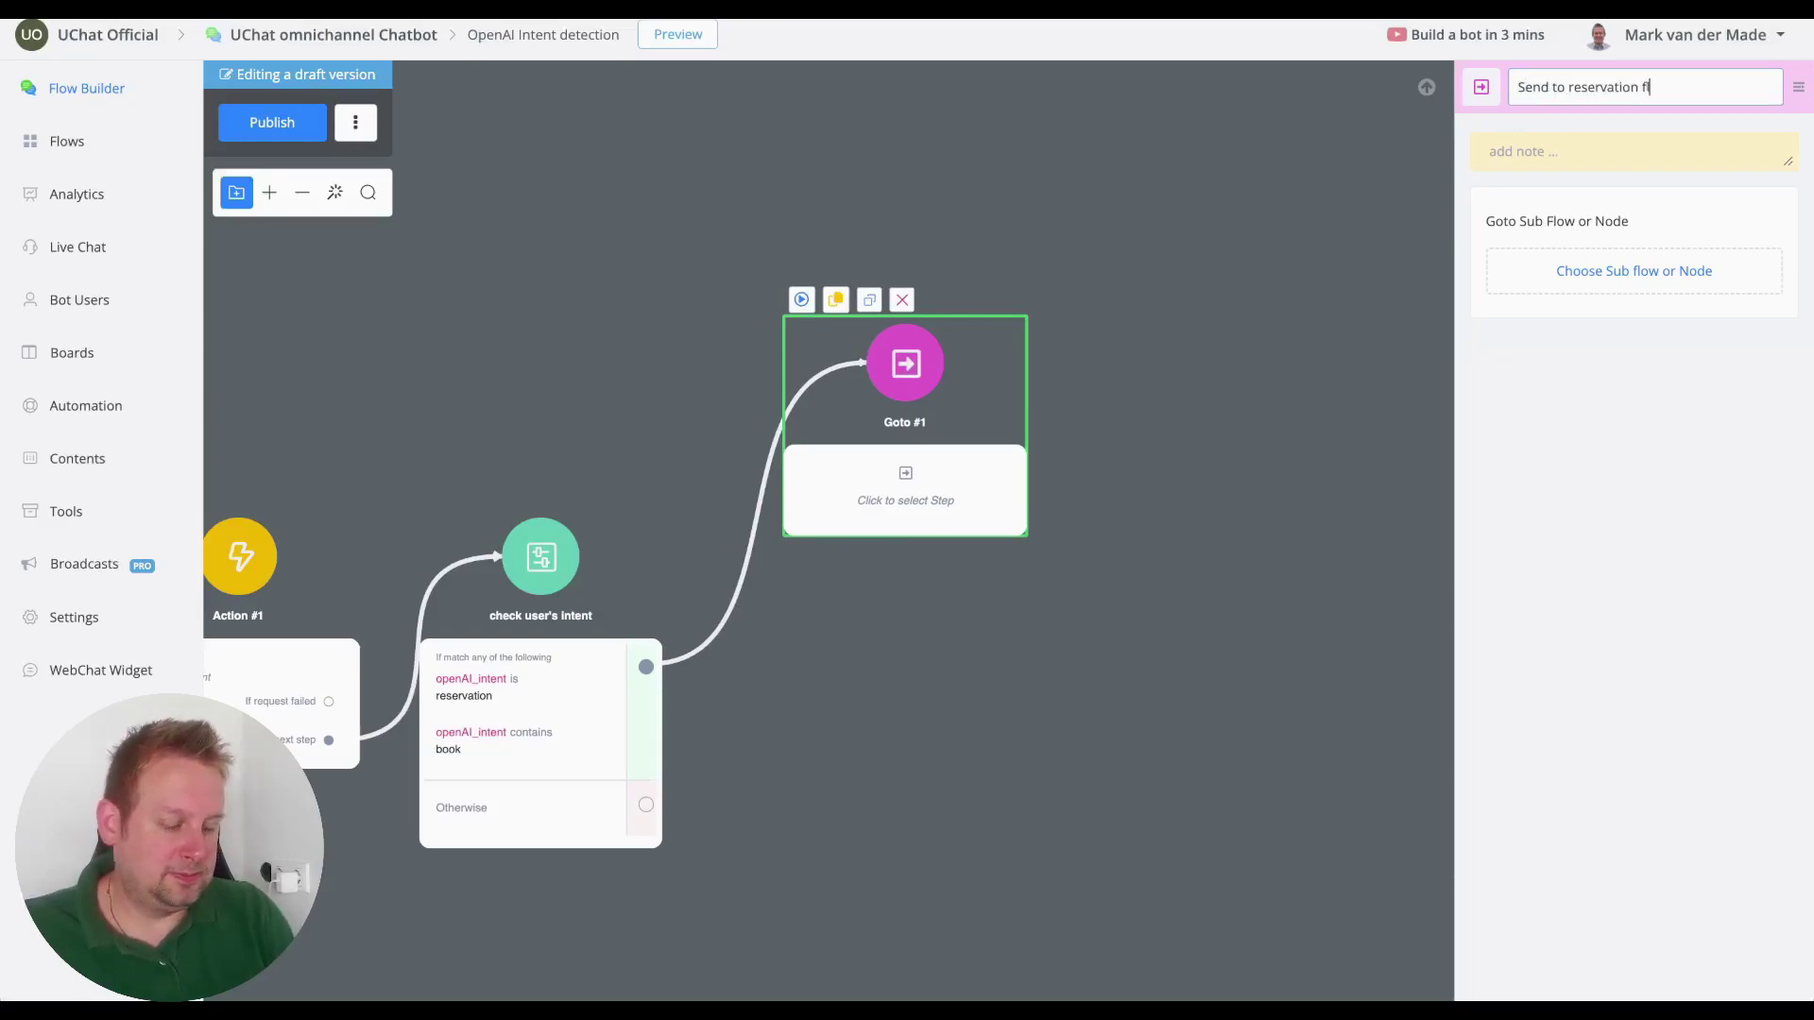
pyautogui.write('ow')
pyautogui.press('Return')
pyautogui.moveTo(1055, 714); pyautogui.dragTo(1184, 387)
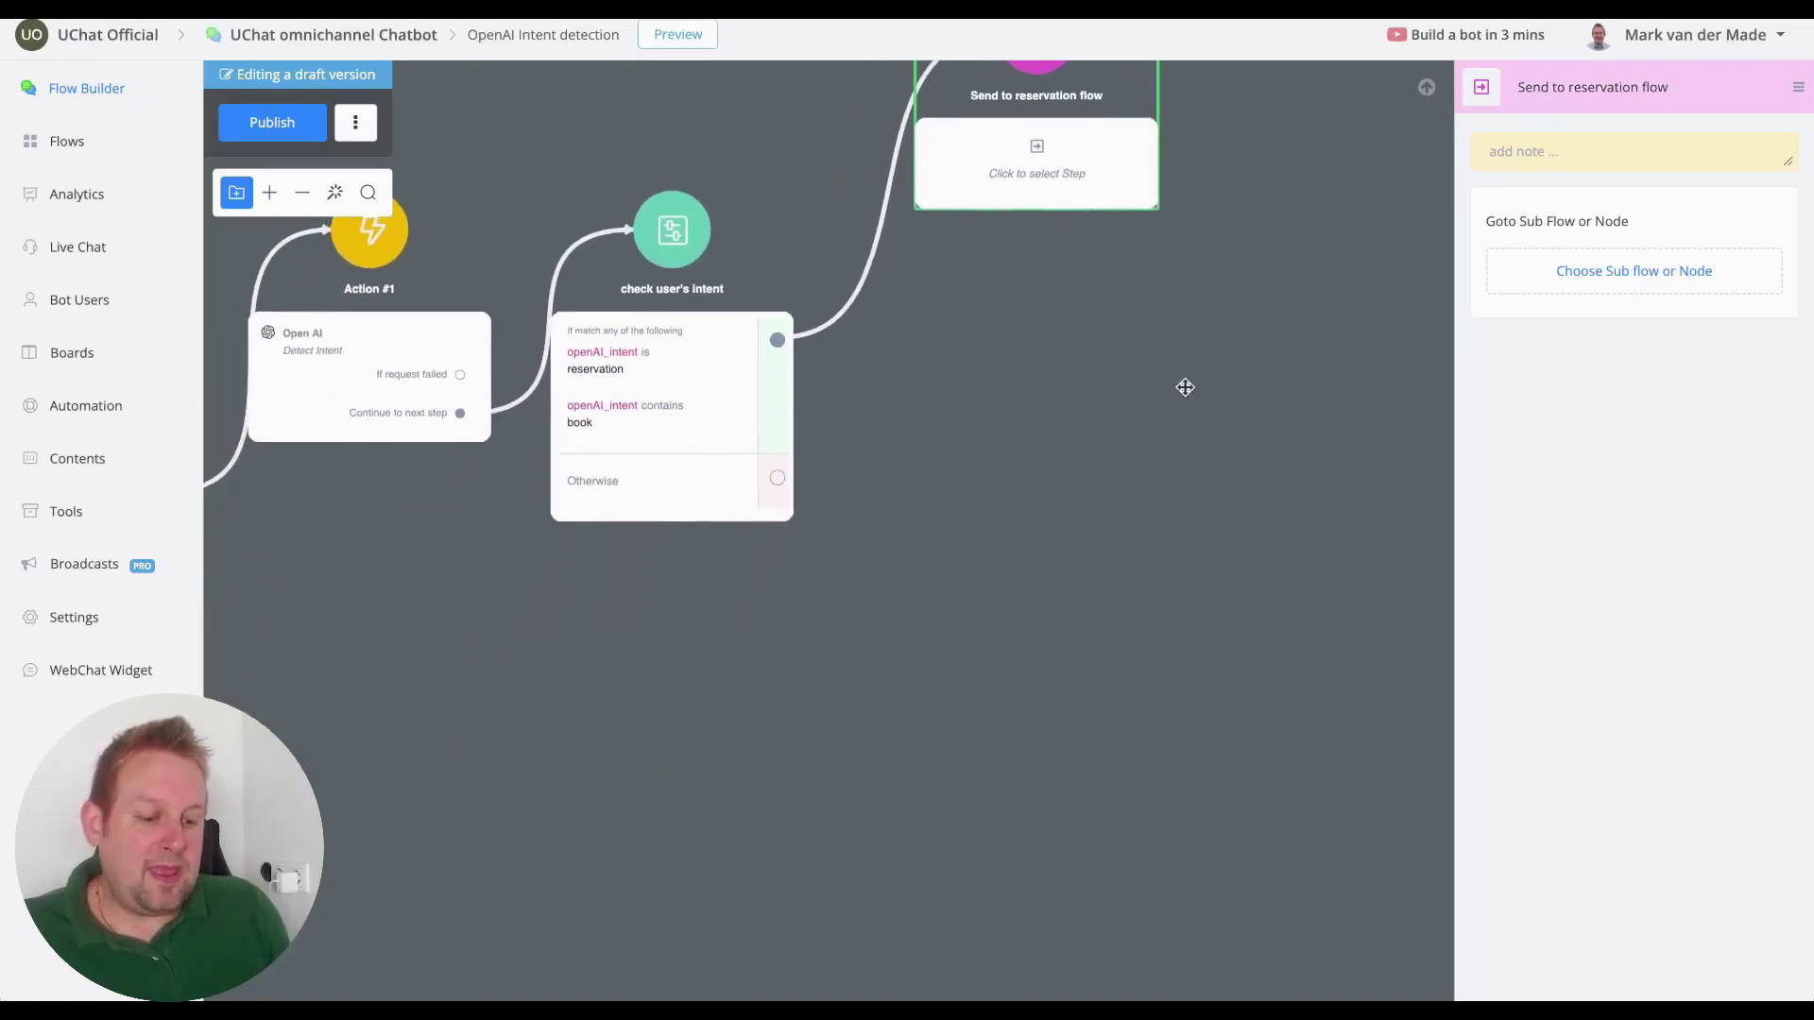
pyautogui.click(671, 440)
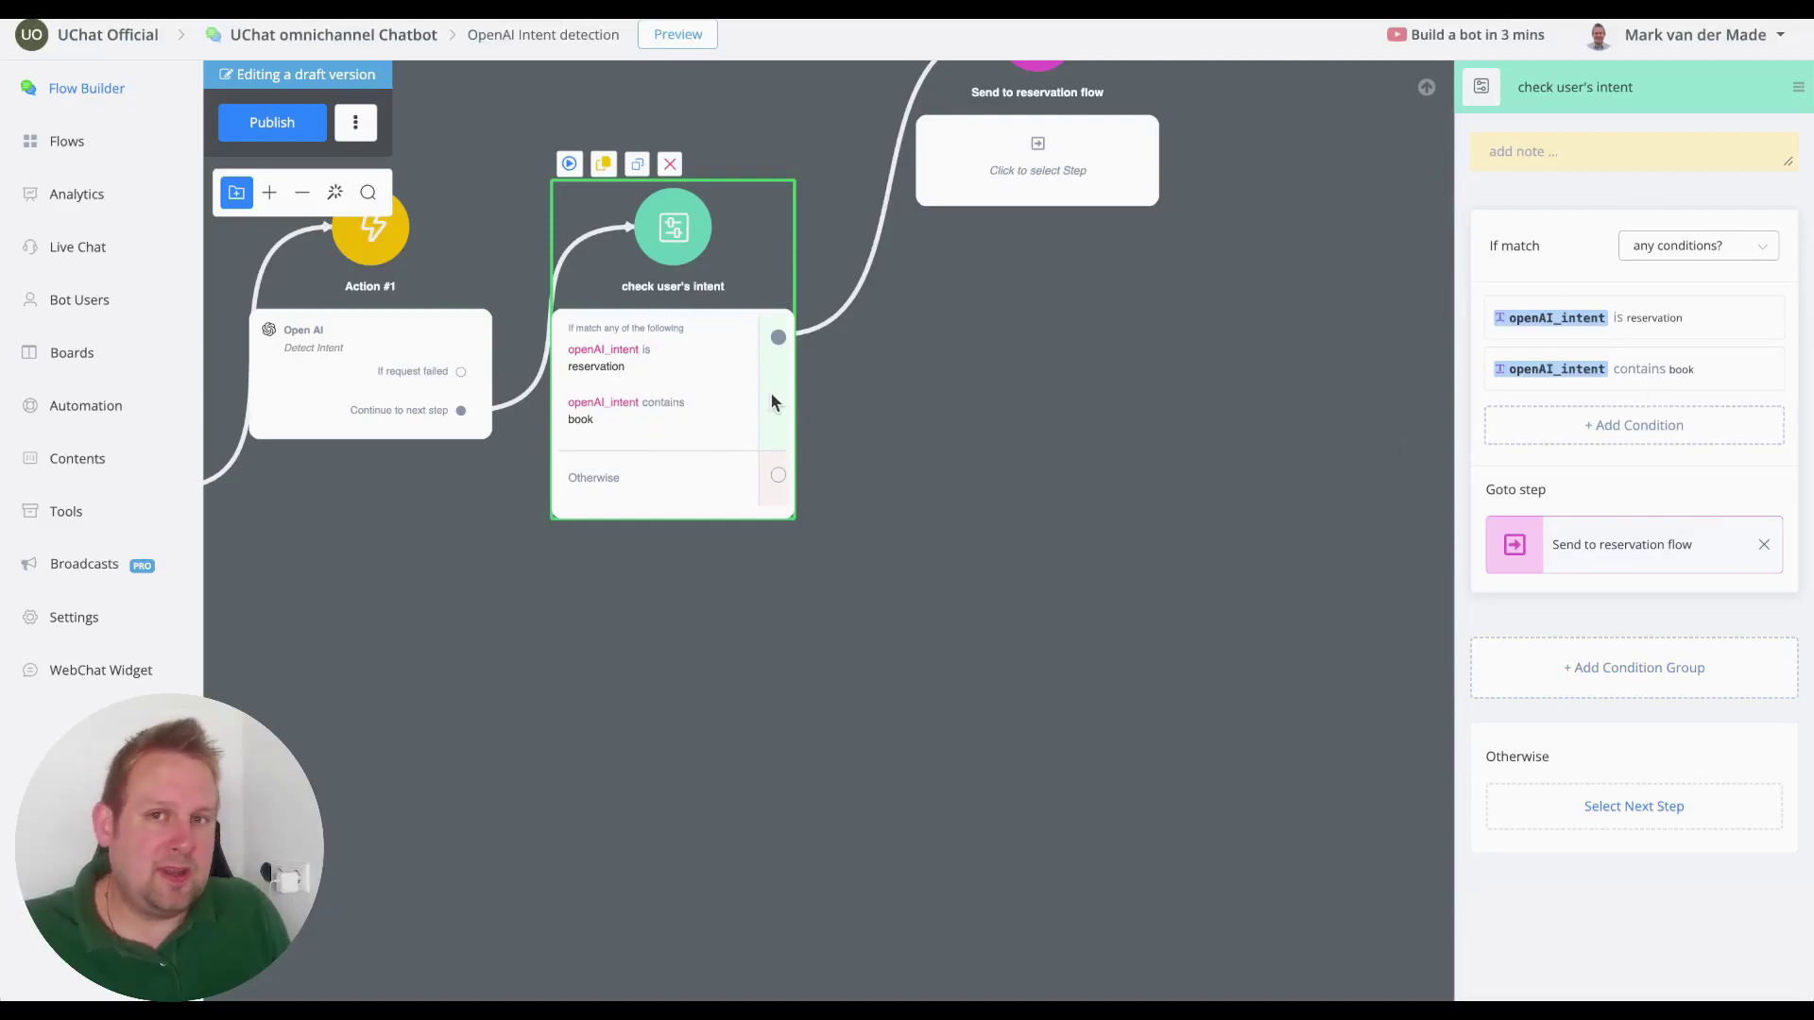
# Add a second condition group with rule openAI_intent contains 'help', matching any conditions
pyautogui.click(1593, 688)
pyautogui.click(1574, 556)
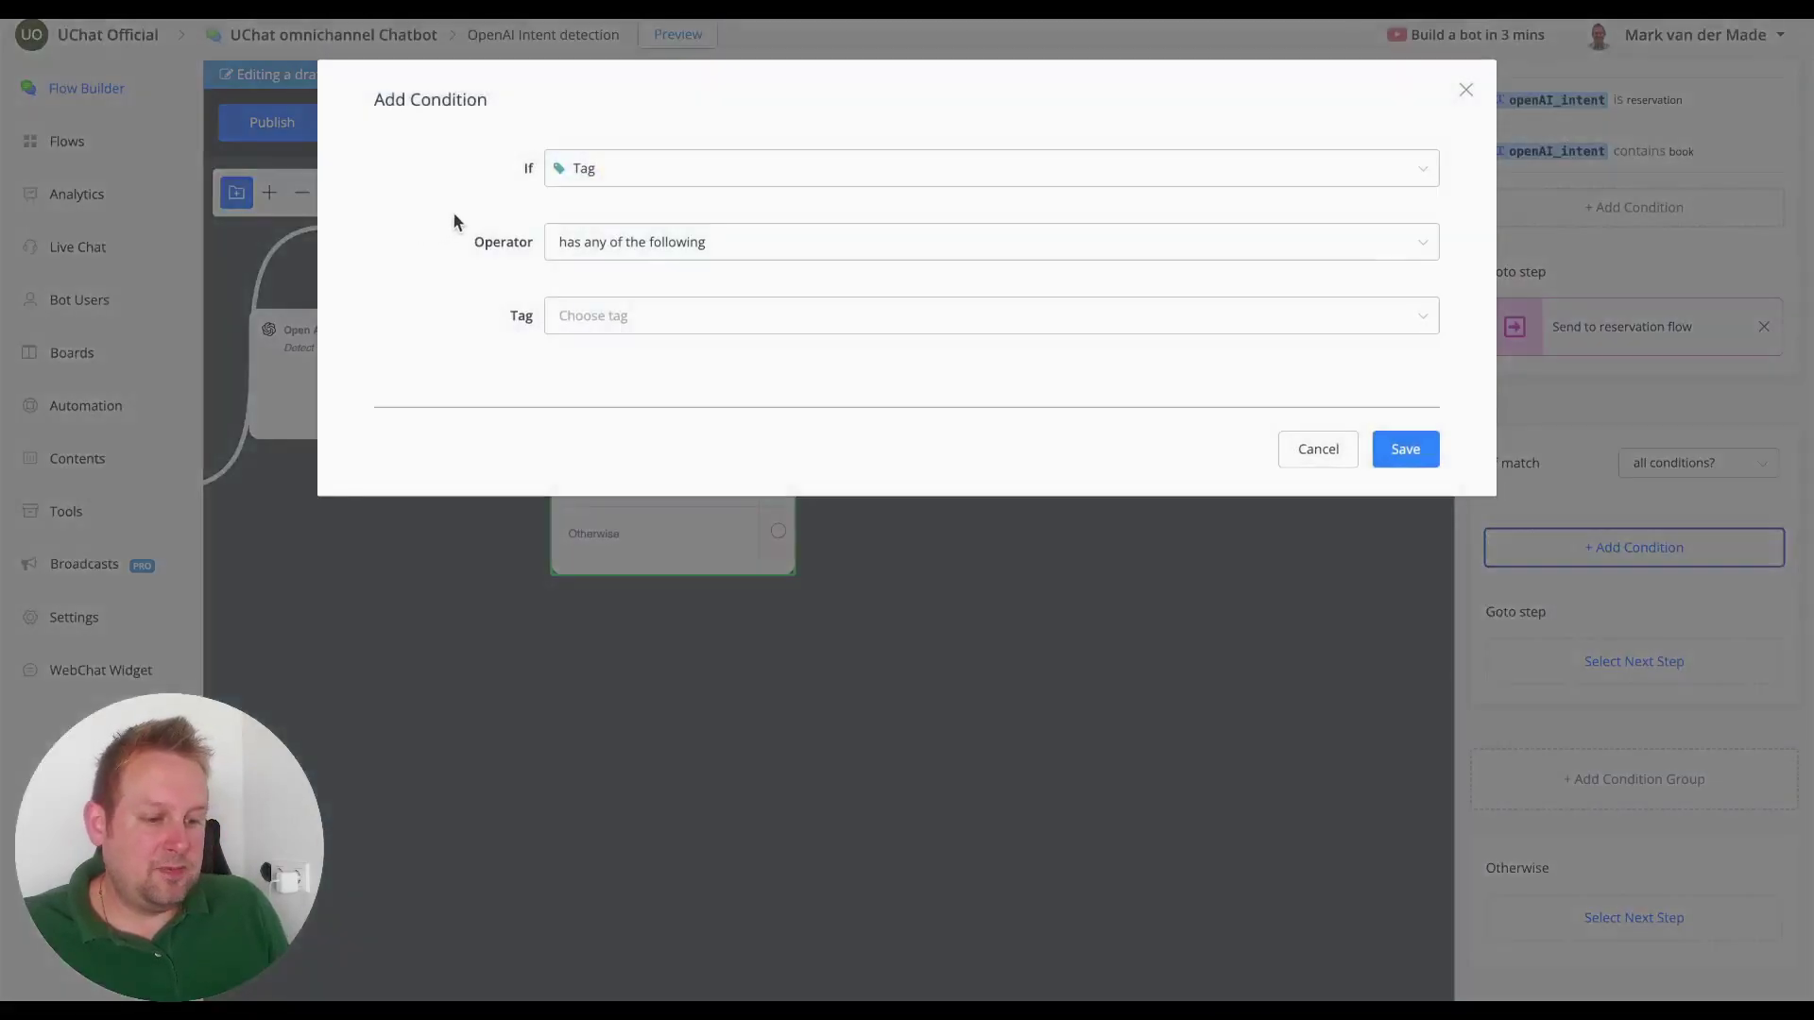
pyautogui.click(619, 179)
pyautogui.write('inte')
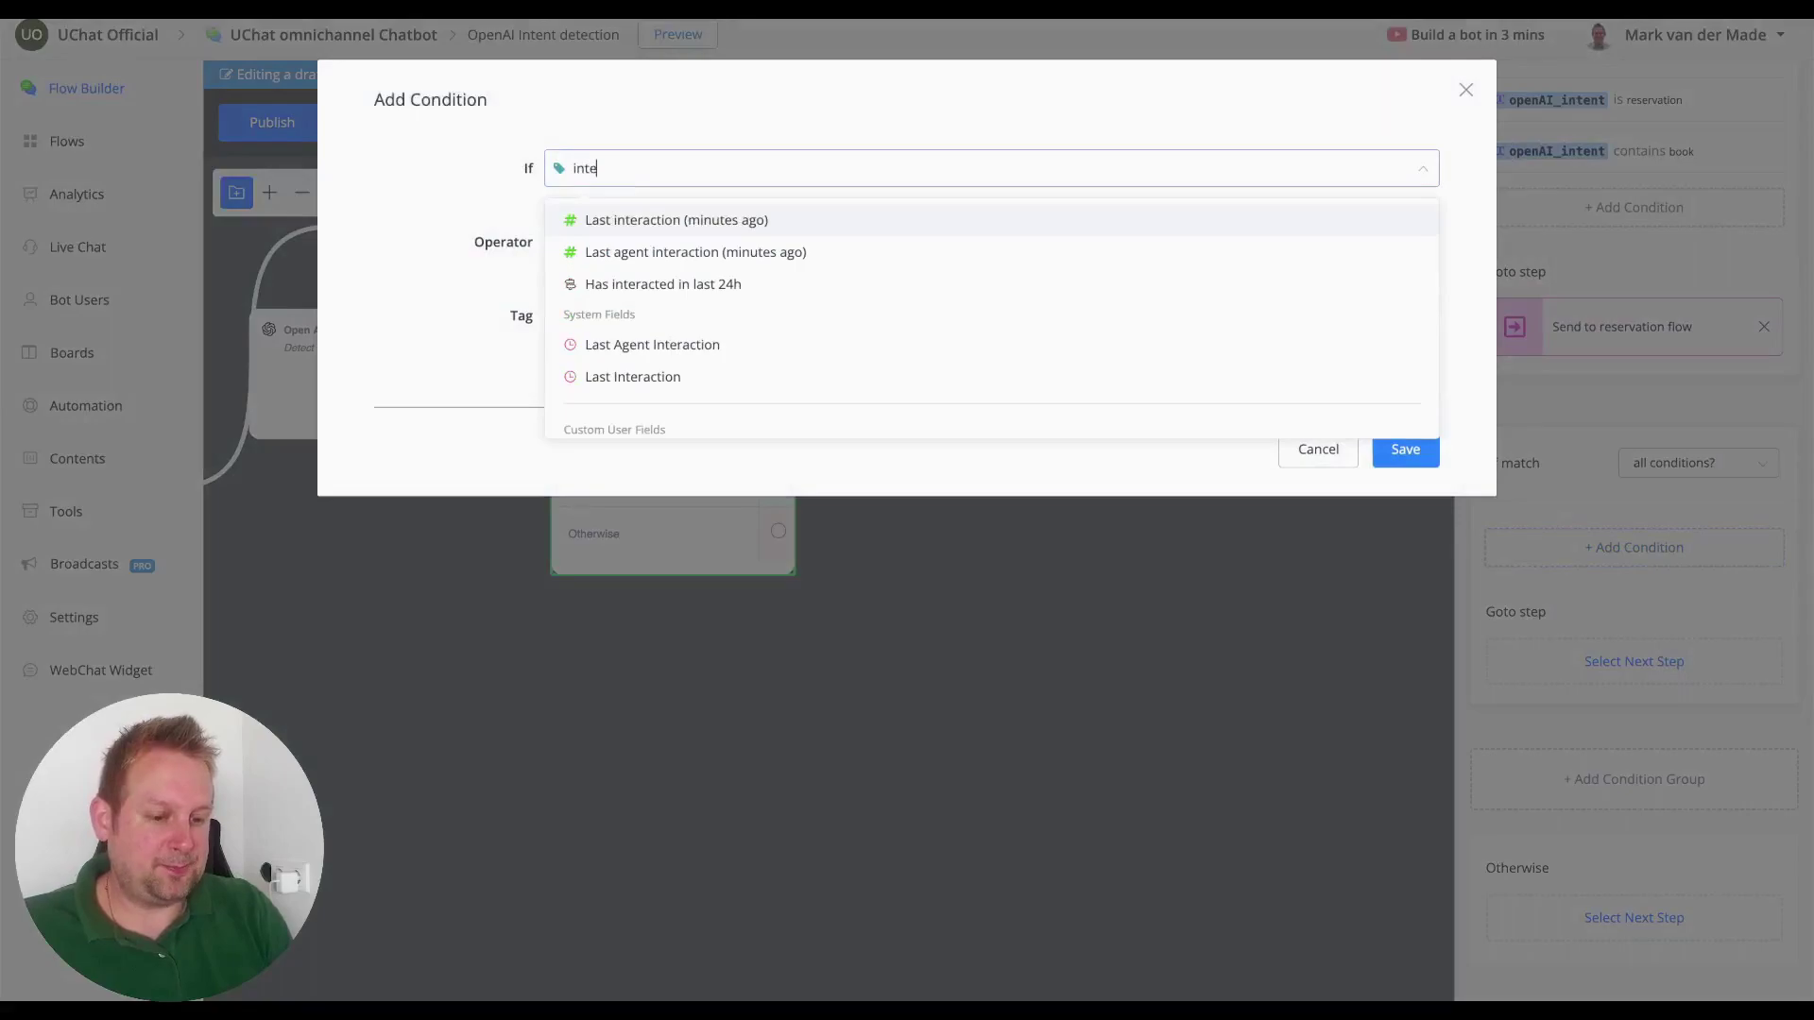
pyautogui.write('nt')
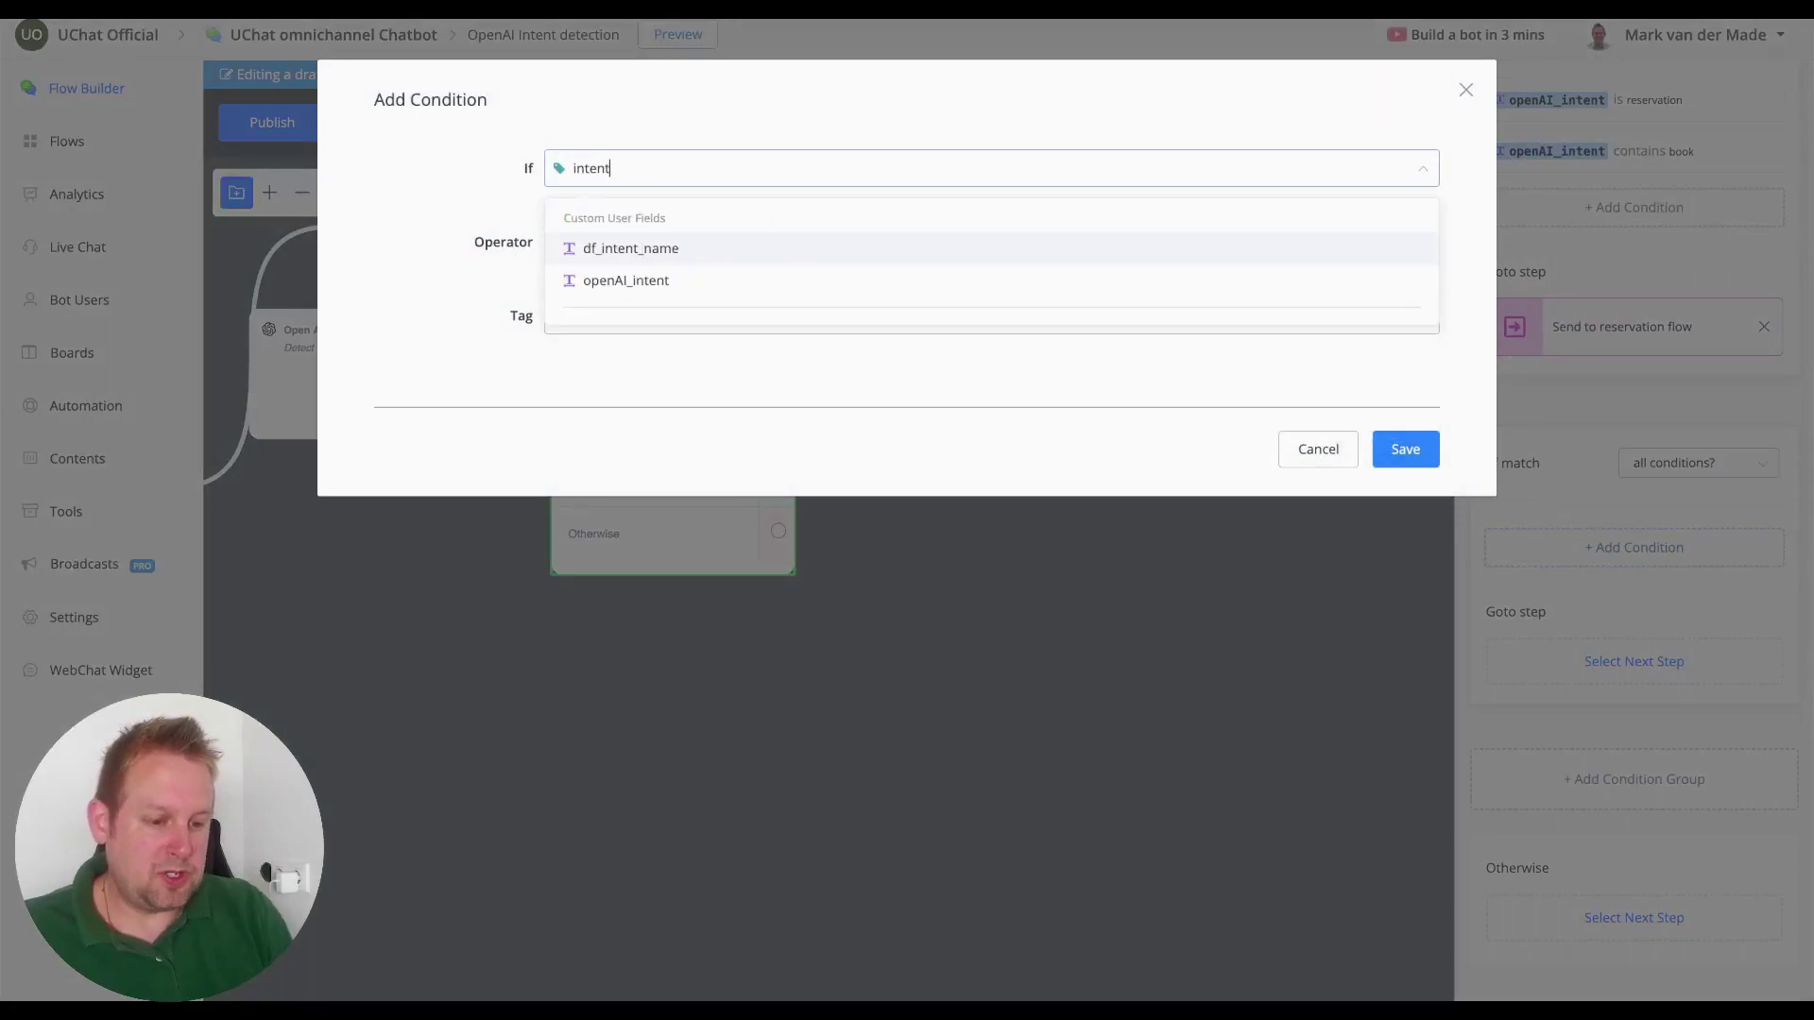
pyautogui.press('Down')
pyautogui.press('Return')
pyautogui.click(587, 249)
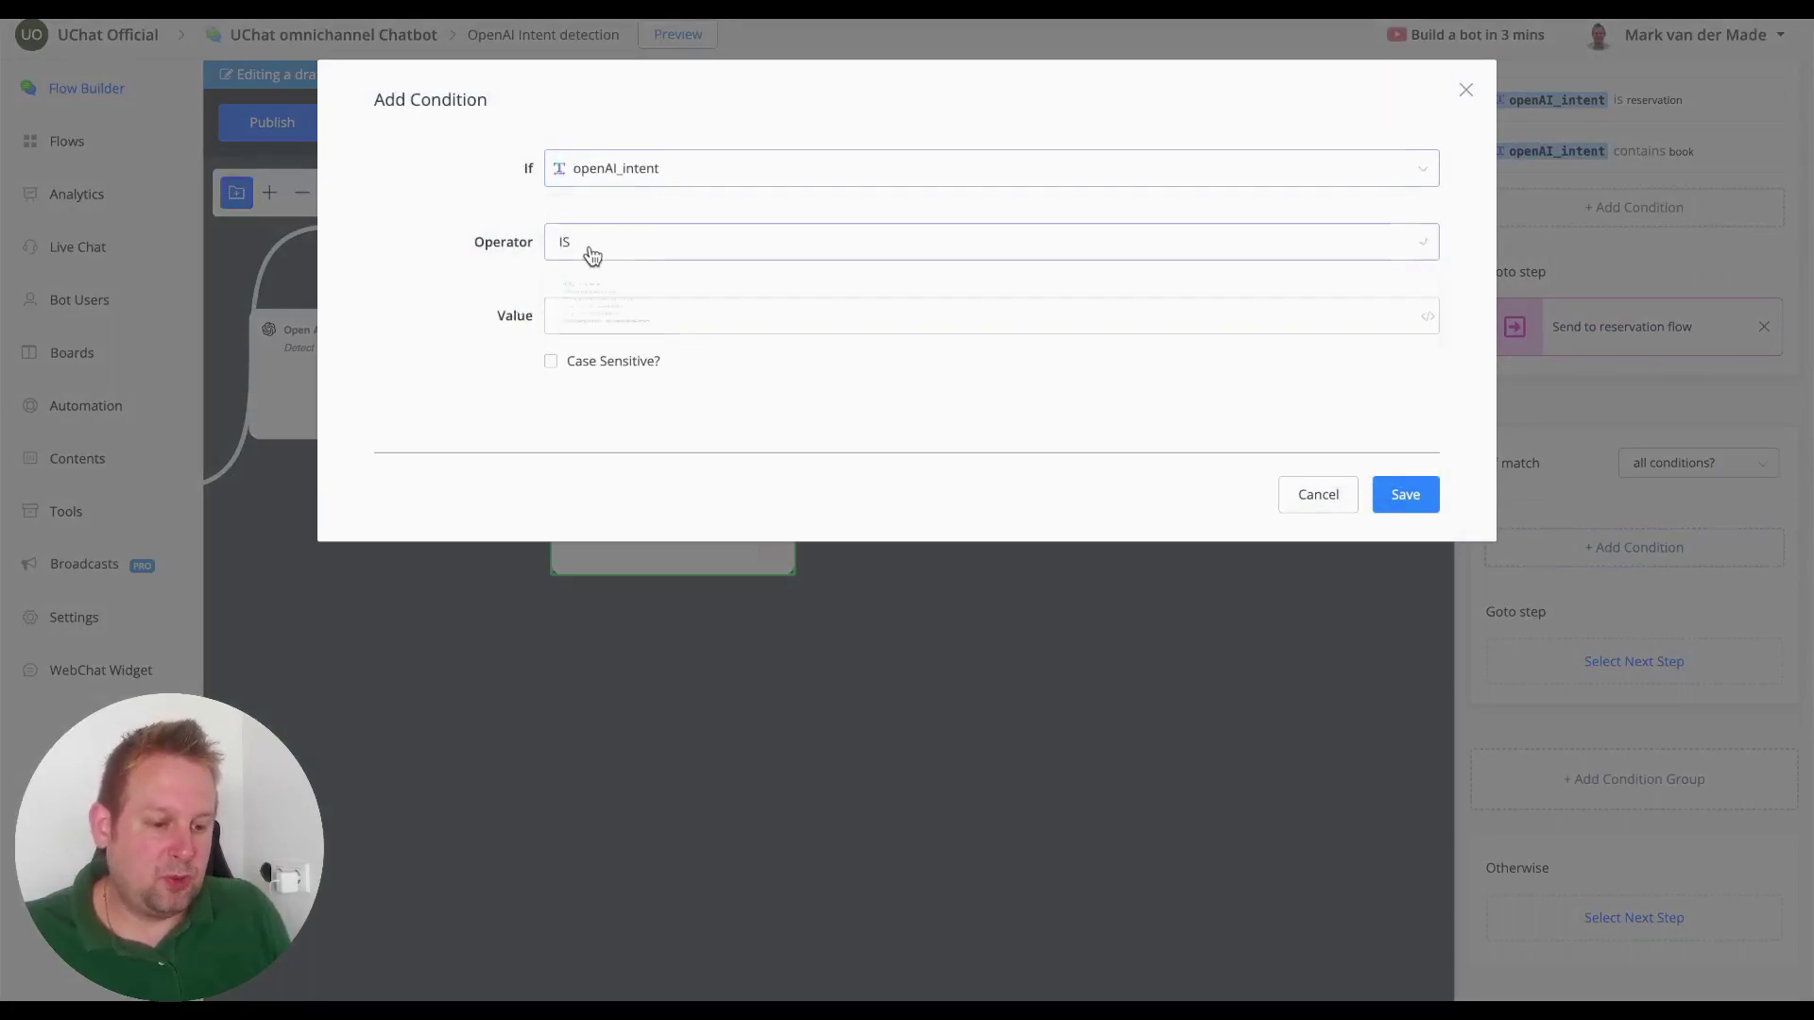
pyautogui.click(618, 354)
pyautogui.click(618, 319)
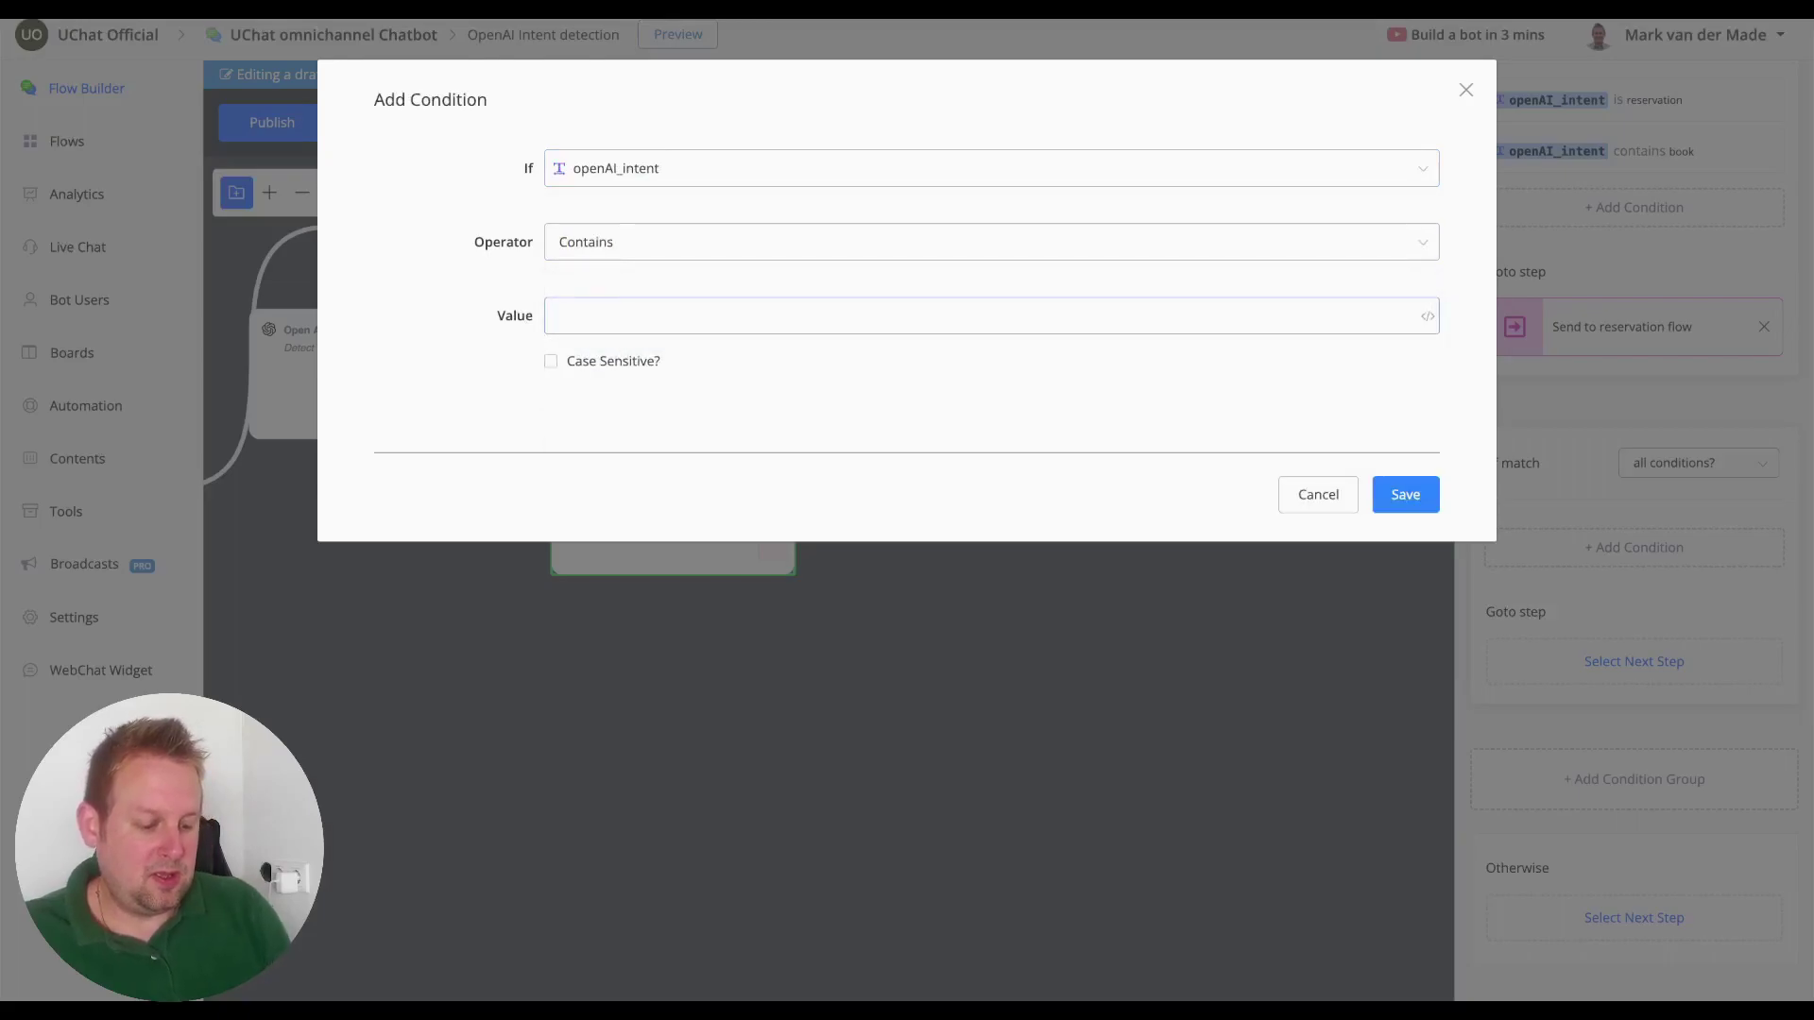
pyautogui.write('help')
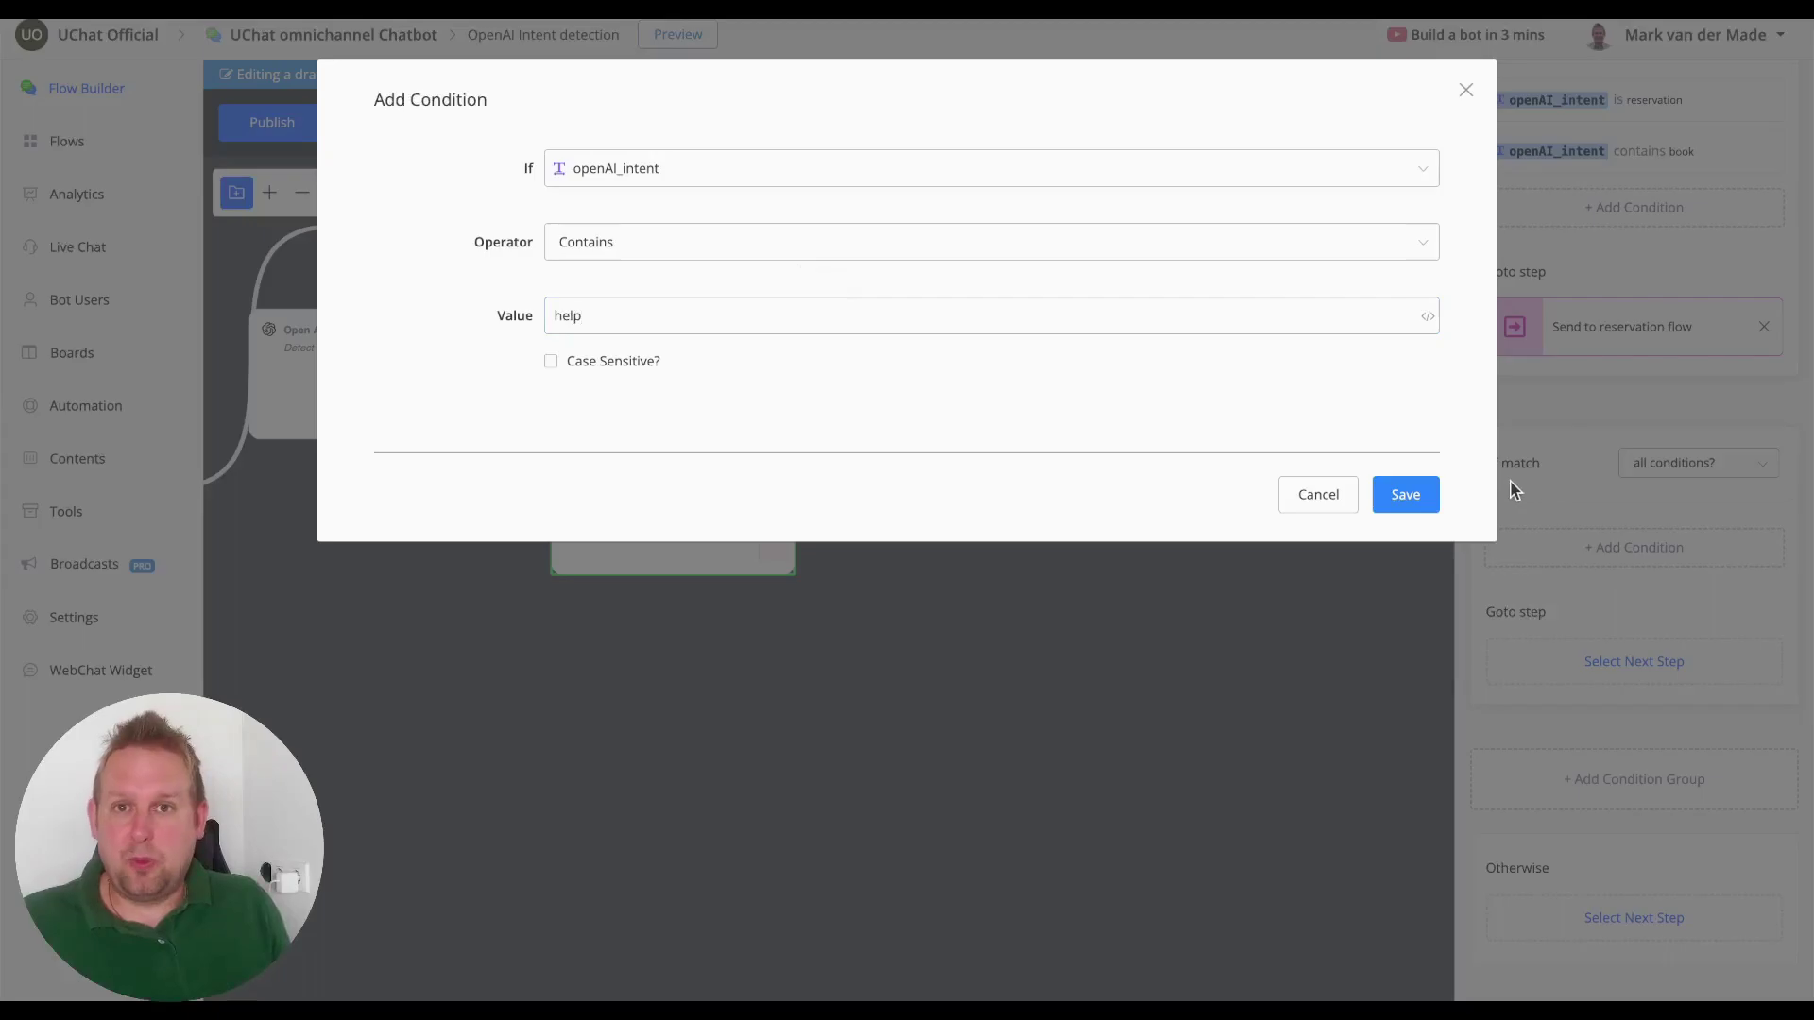
pyautogui.click(1423, 503)
pyautogui.click(1682, 463)
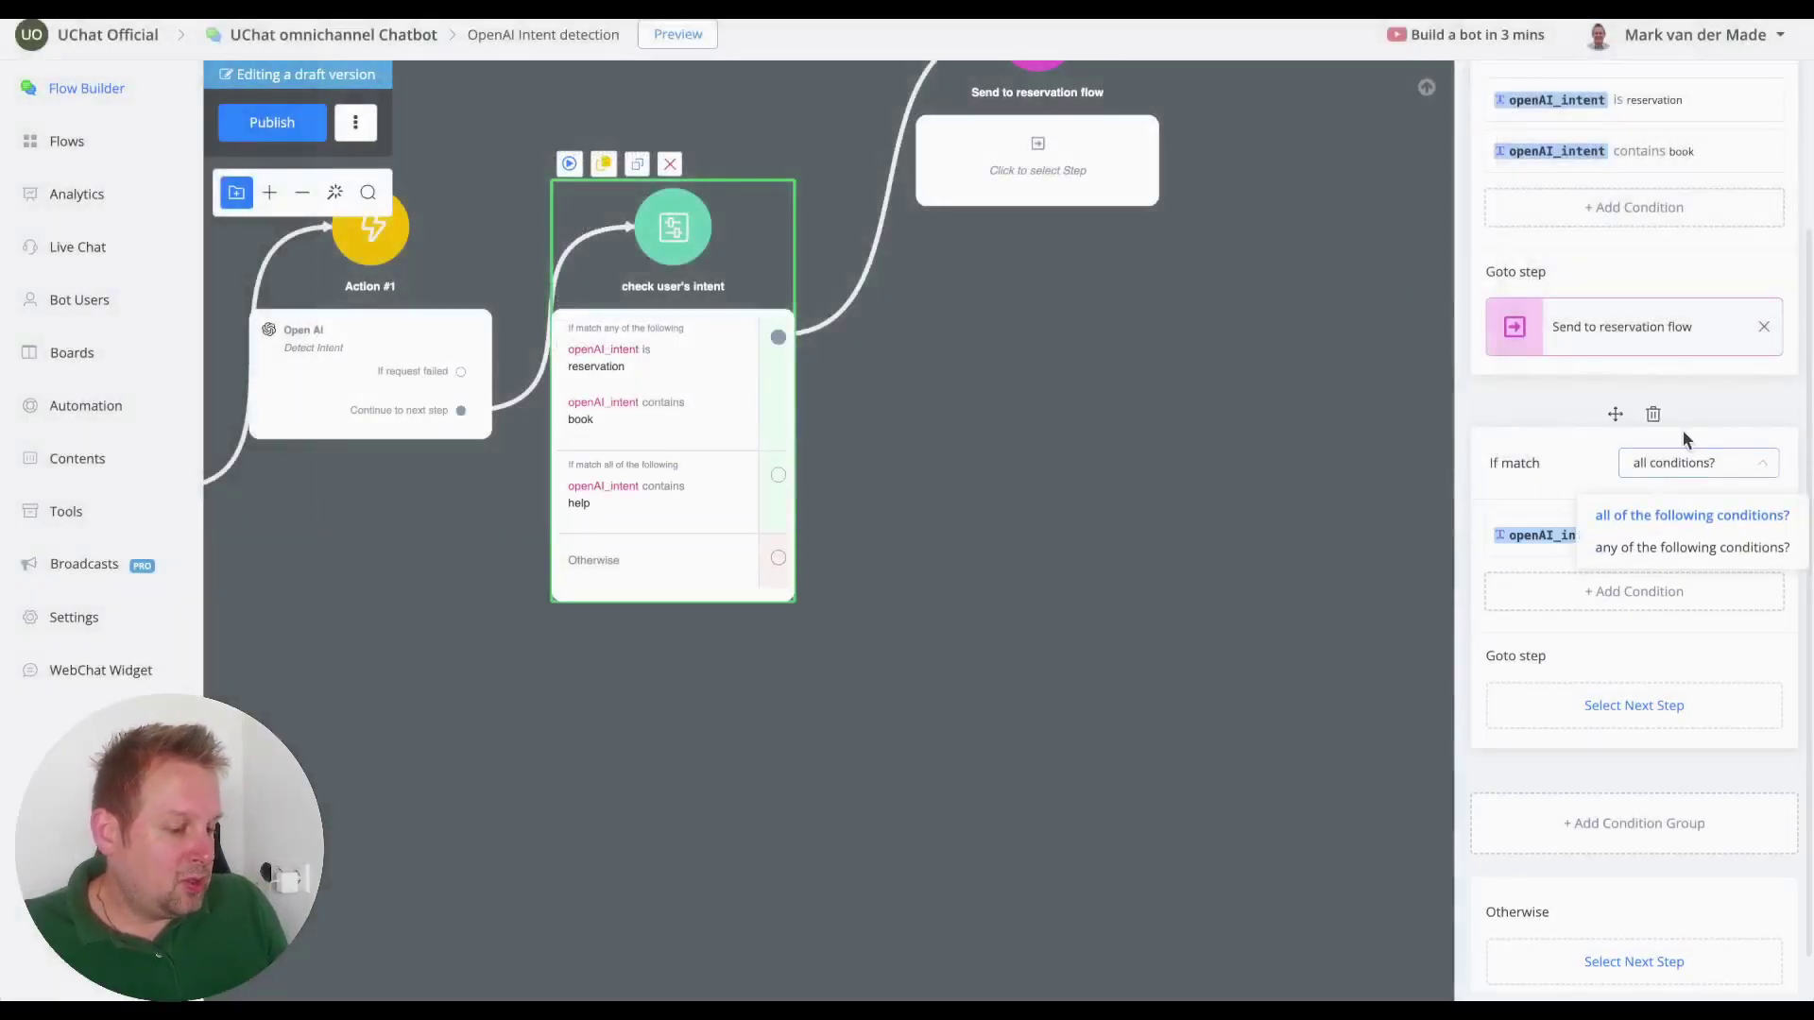
pyautogui.click(1639, 542)
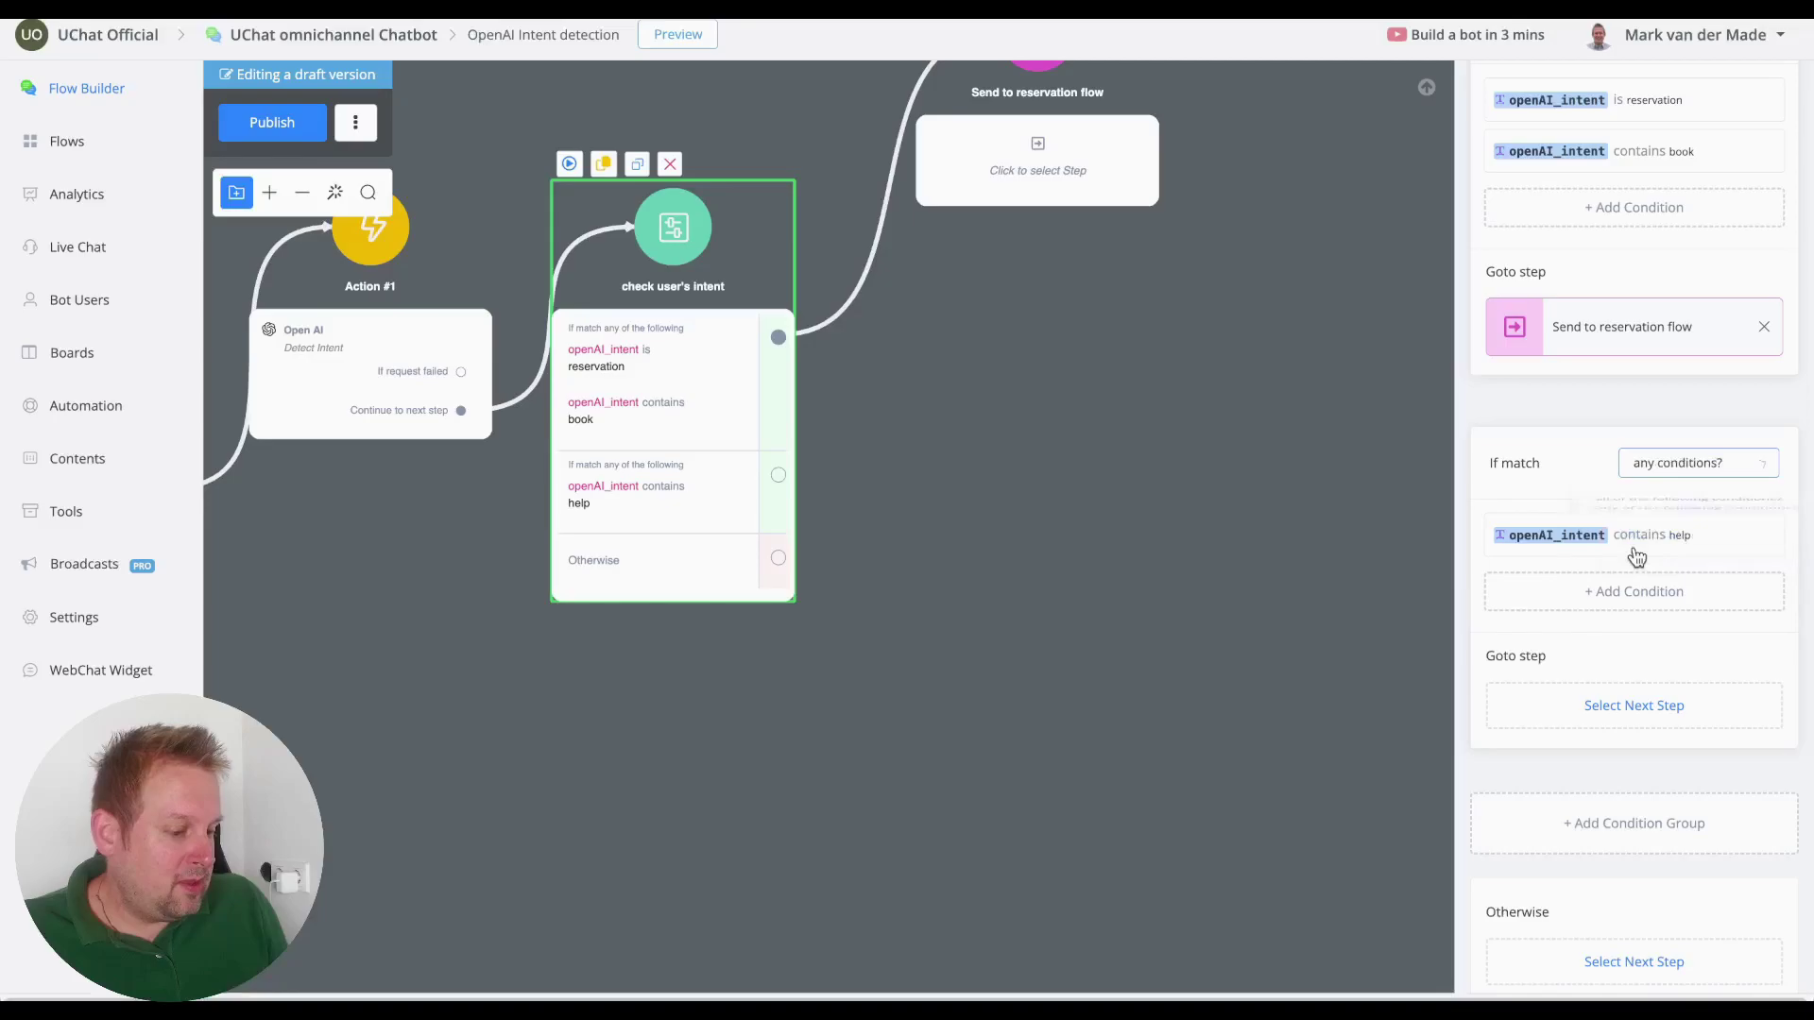
# Add an 'openAI_intent contains support' condition to the second group and save it
pyautogui.click(1627, 602)
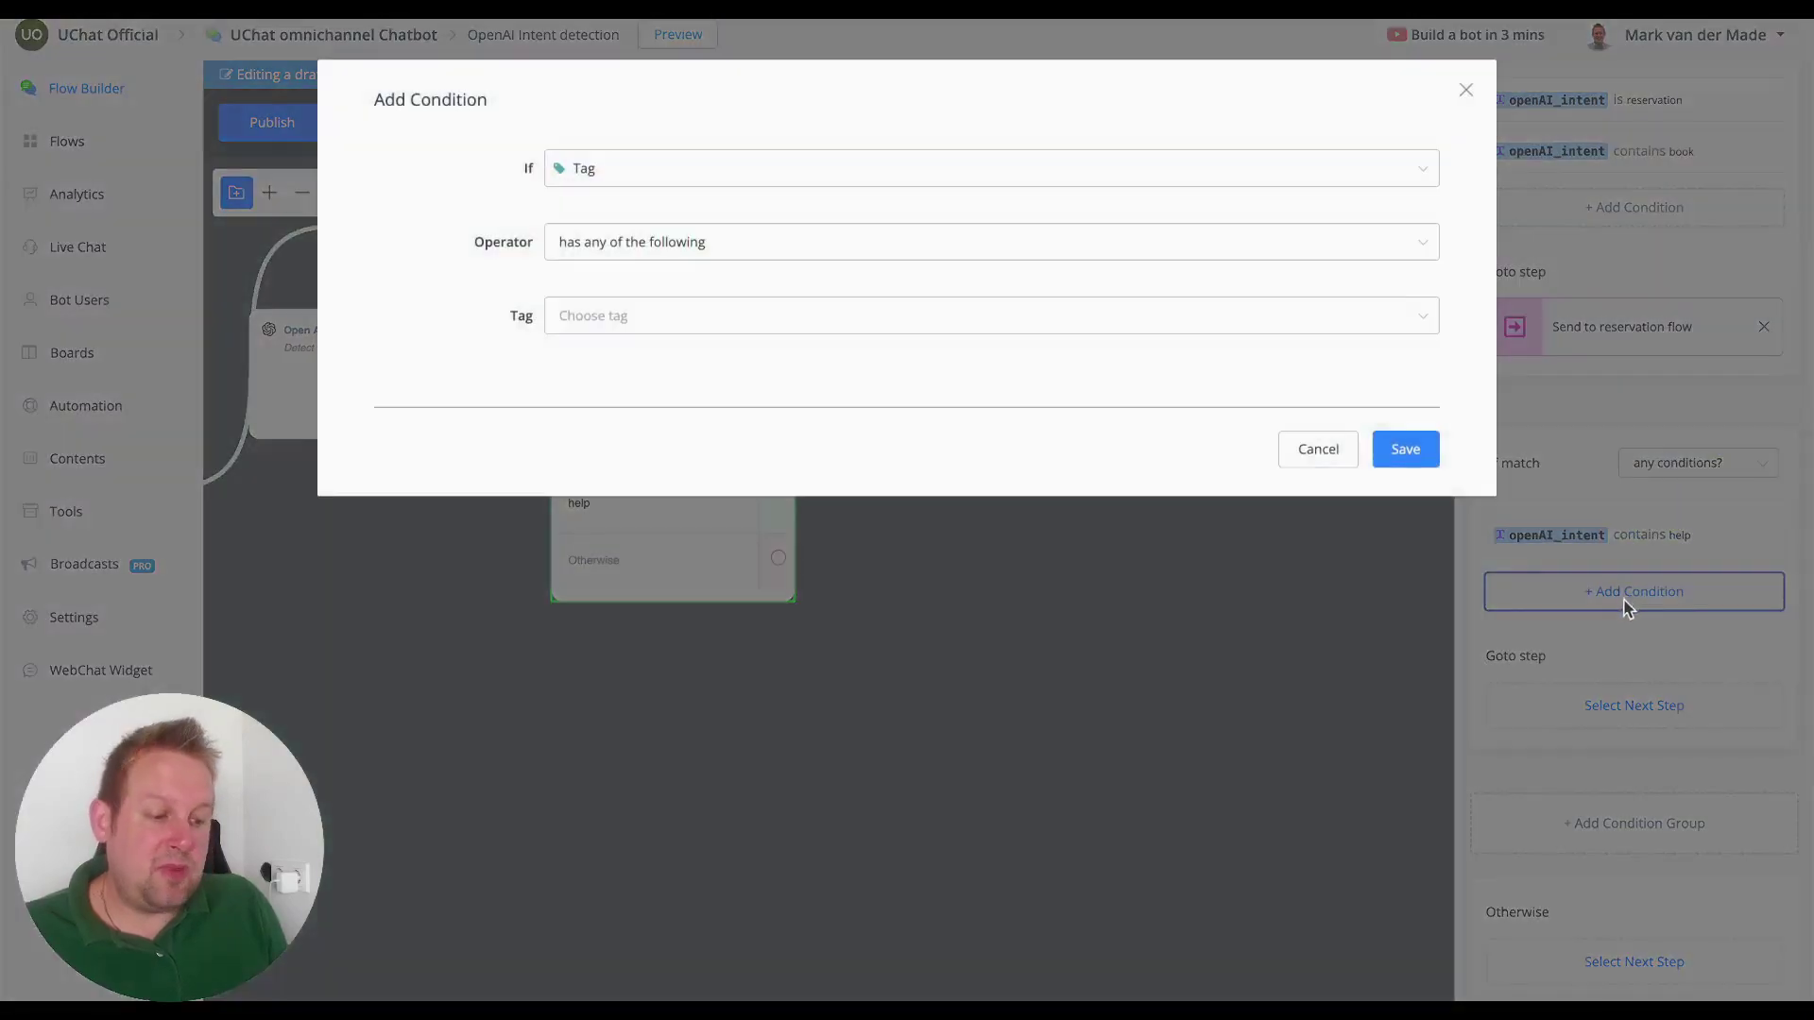
pyautogui.click(848, 170)
pyautogui.write('intent')
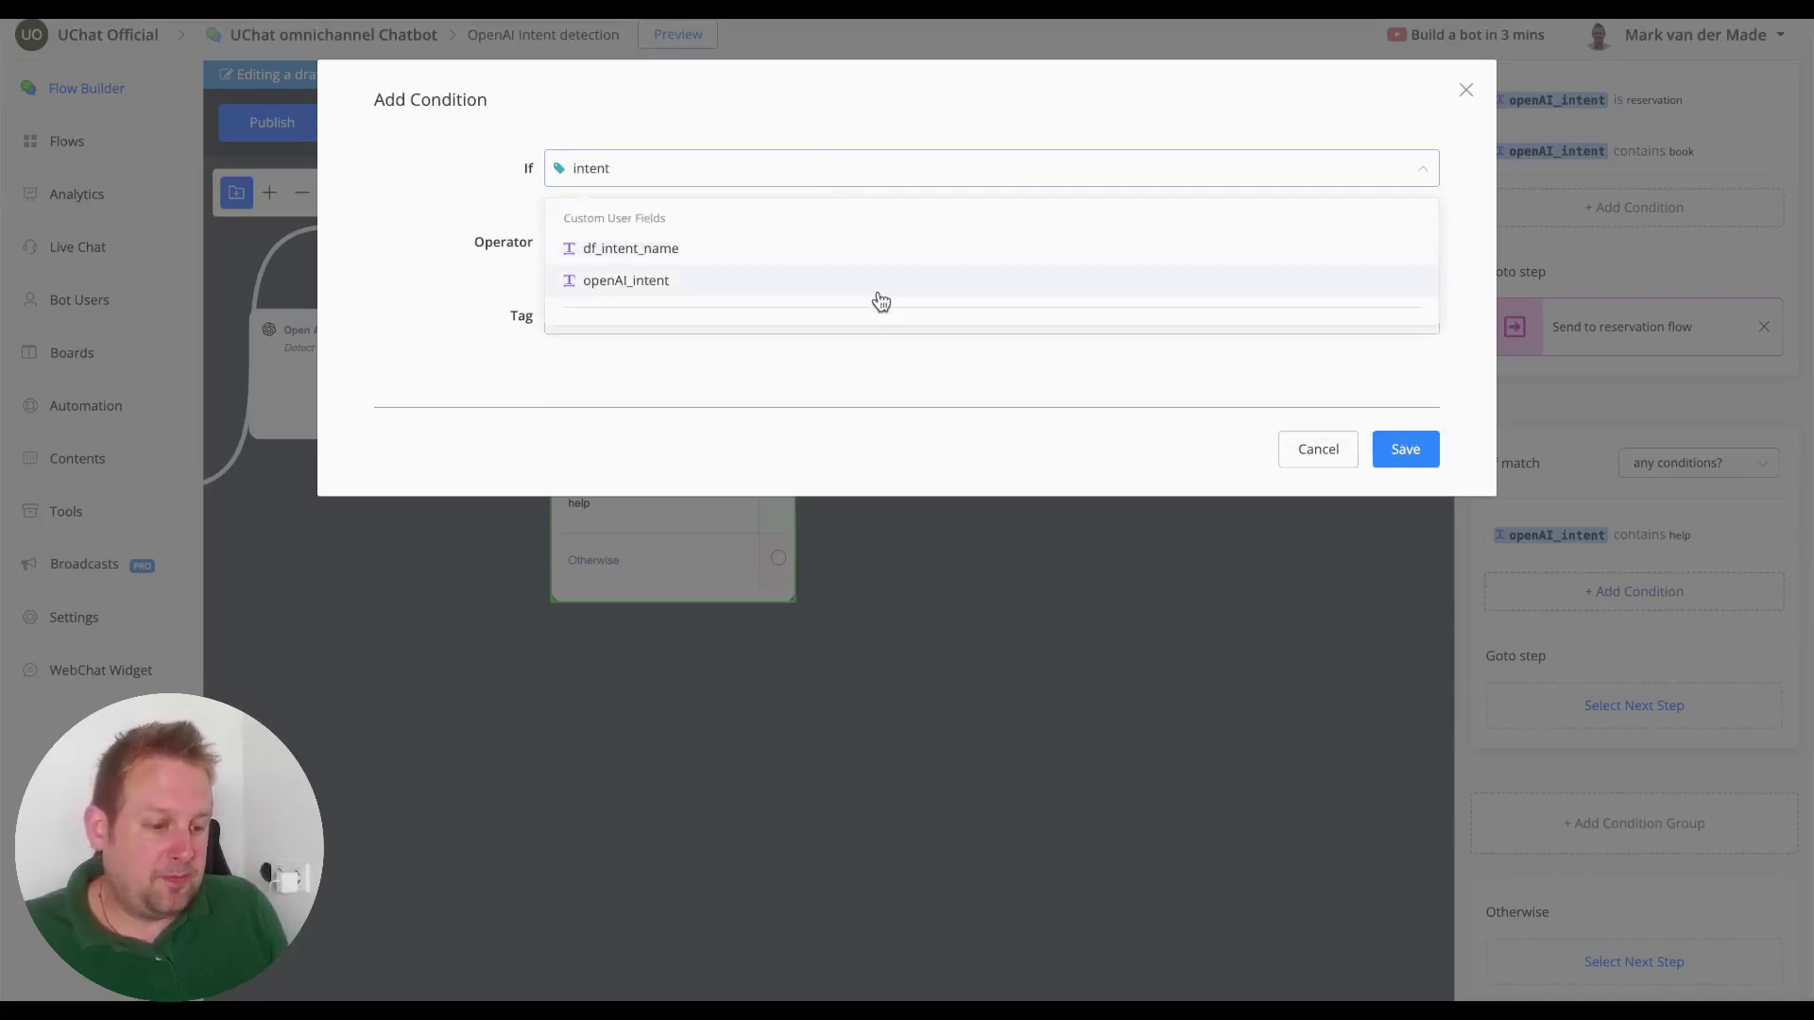
pyautogui.click(878, 291)
pyautogui.click(688, 252)
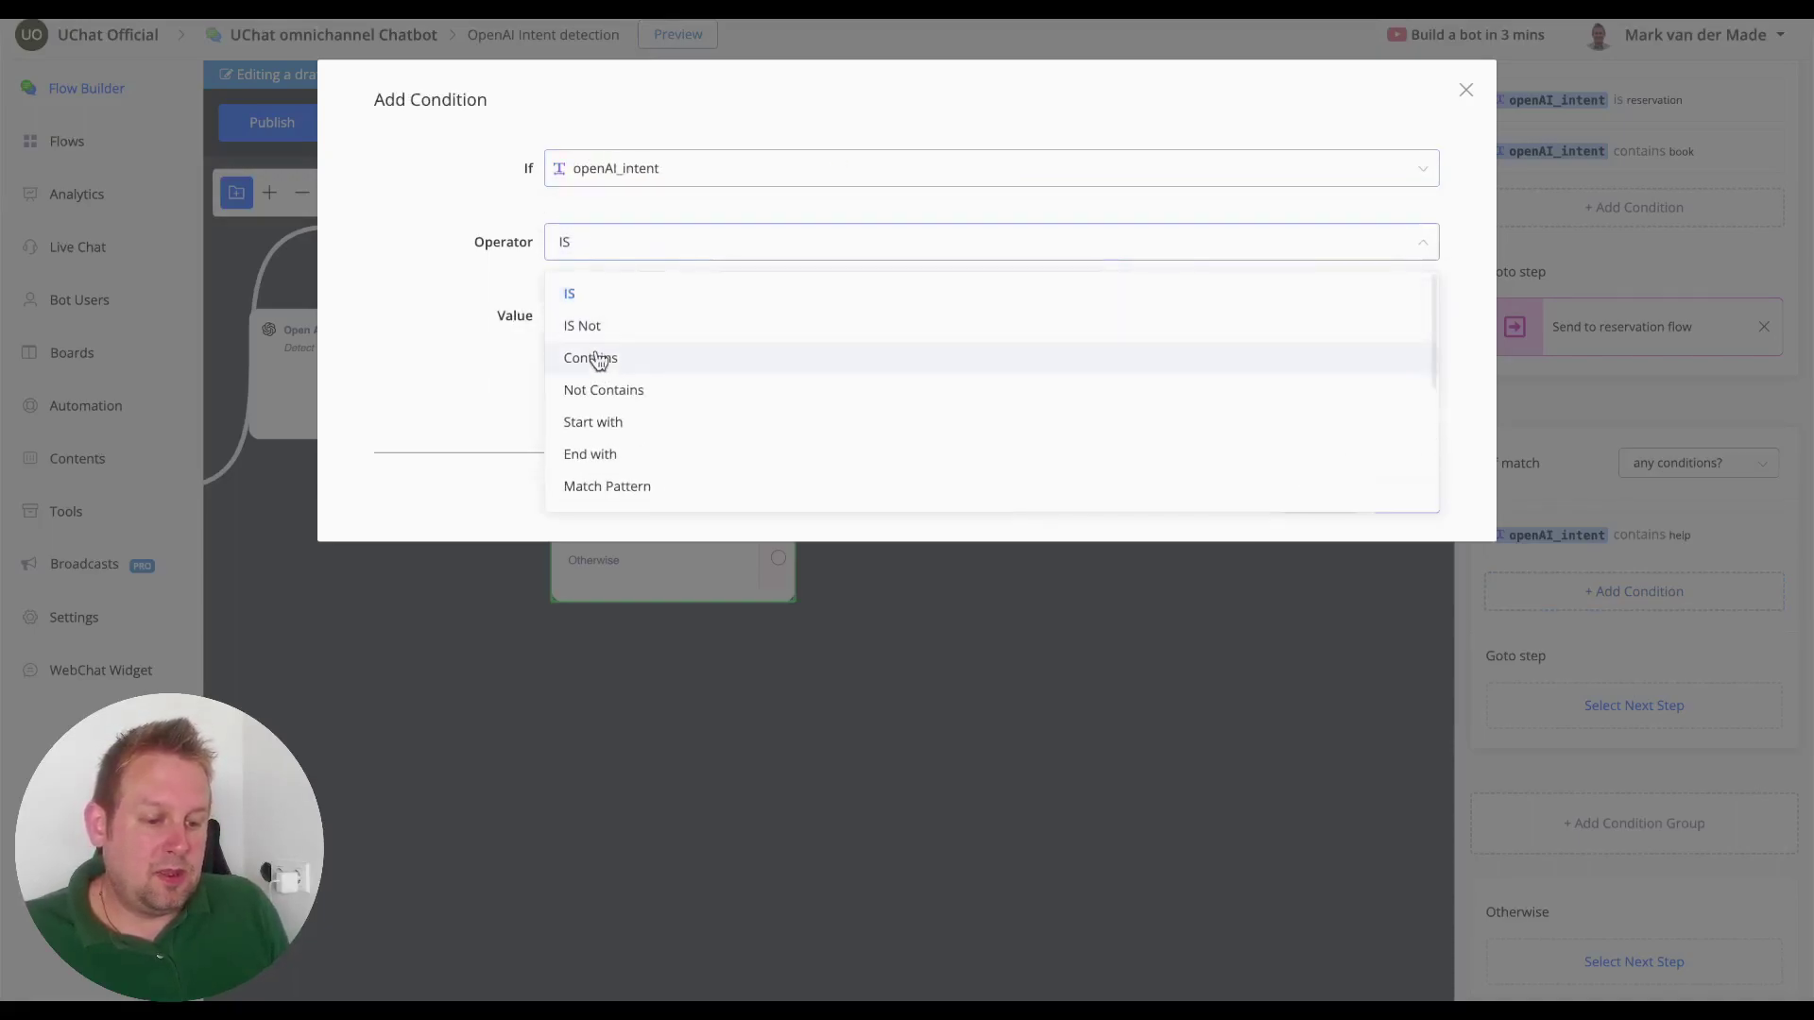
pyautogui.click(616, 359)
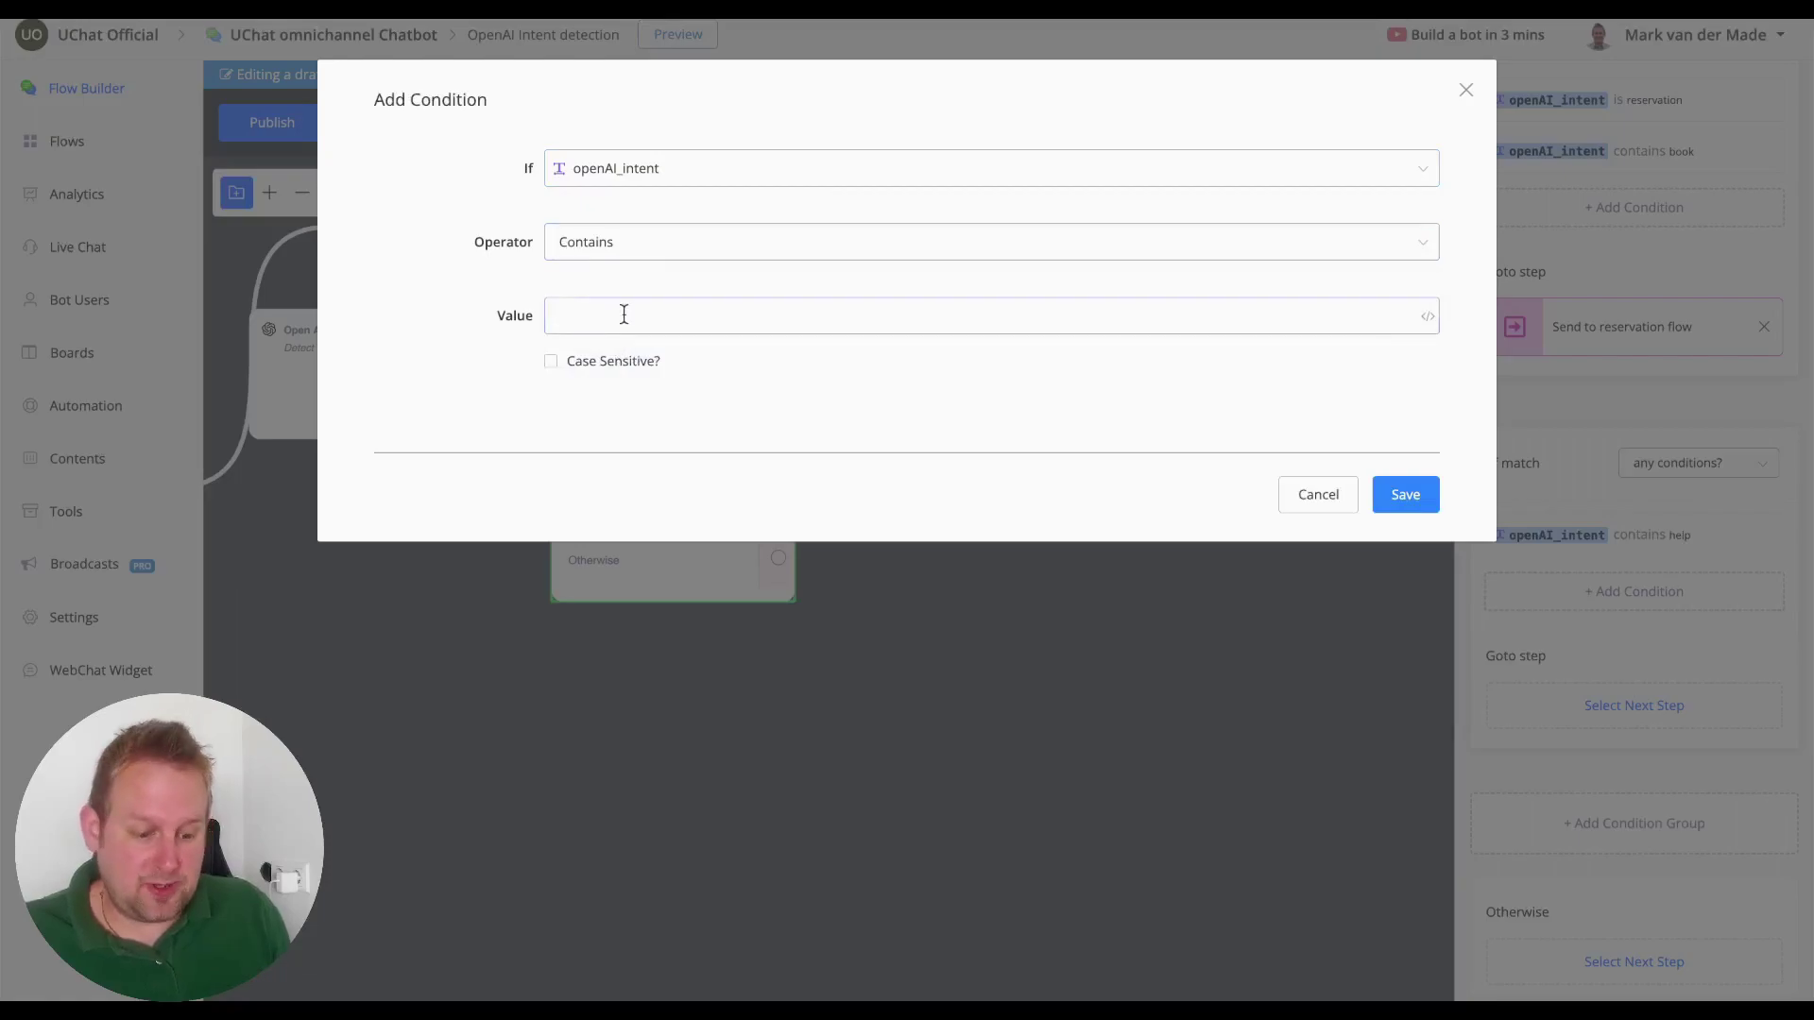
pyautogui.write('support')
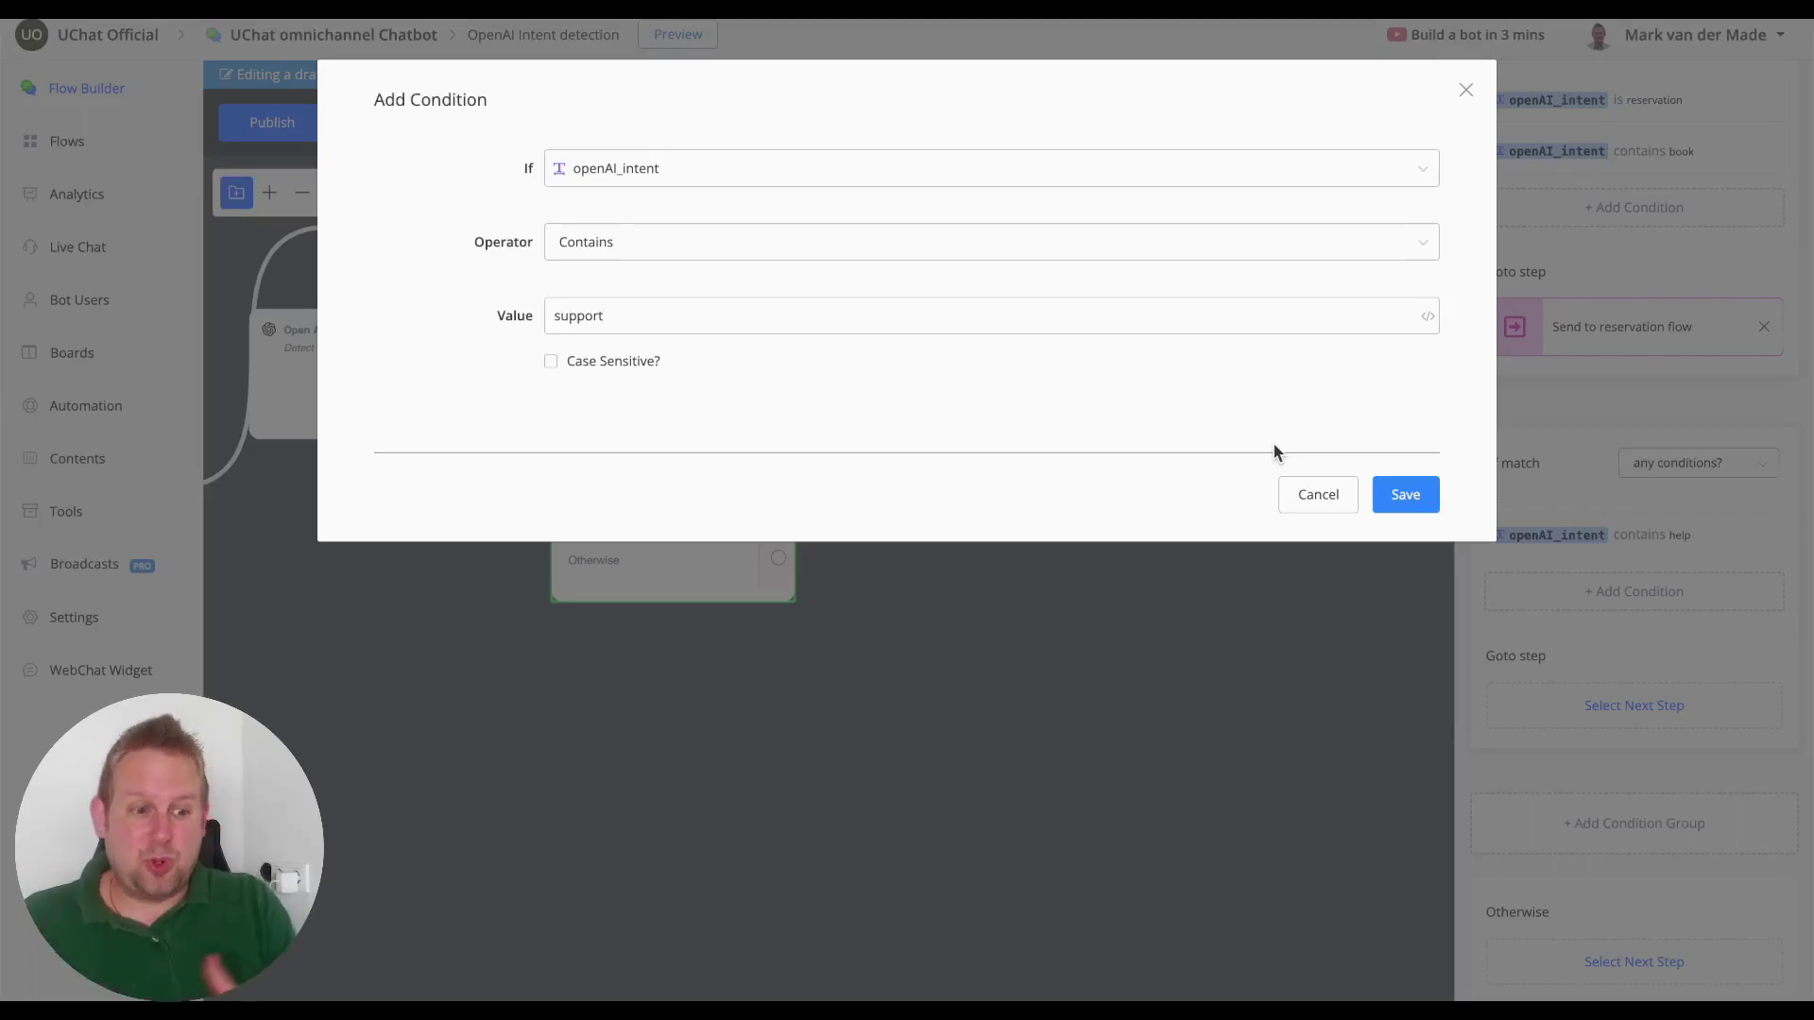
pyautogui.click(1406, 496)
pyautogui.moveTo(969, 448); pyautogui.dragTo(1014, 541)
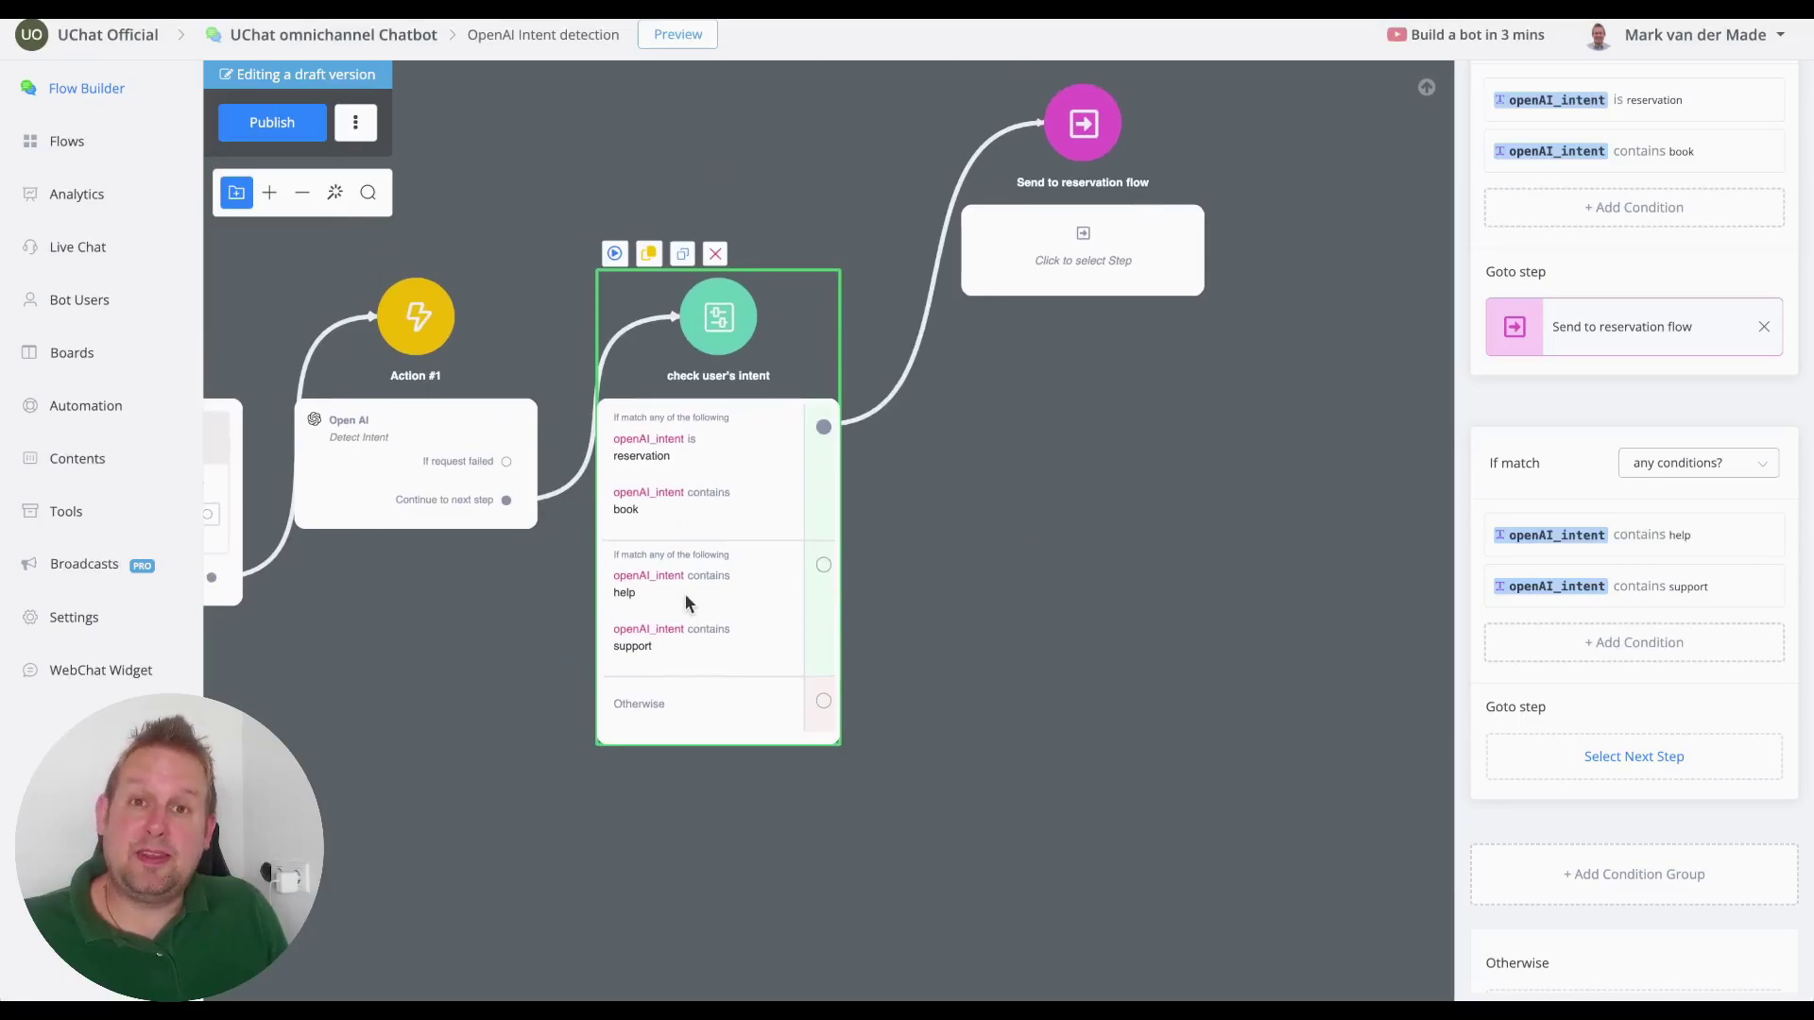
pyautogui.scroll(2, 677, 616)
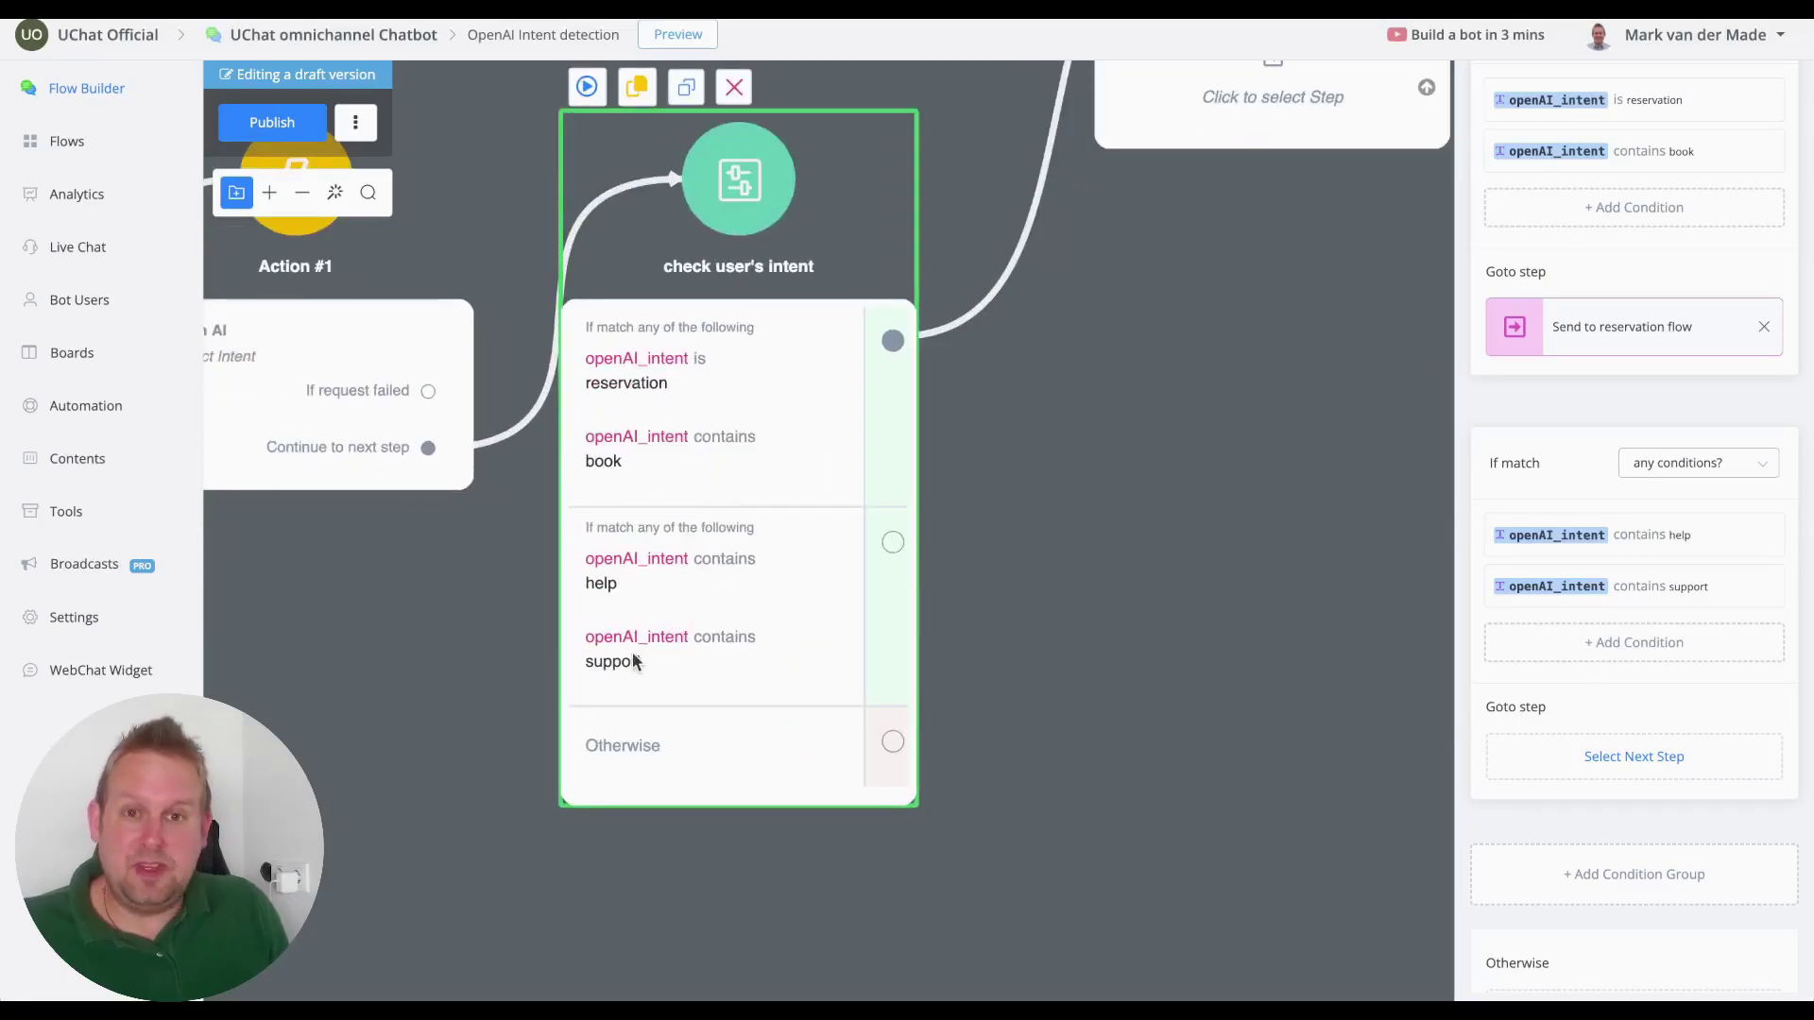
pyautogui.scroll(-2, 633, 662)
# Attach a Goto step to the help/support branch and name it 'Send to customer support flow'
pyautogui.moveTo(810, 577); pyautogui.dragTo(983, 522)
pyautogui.click(1108, 851)
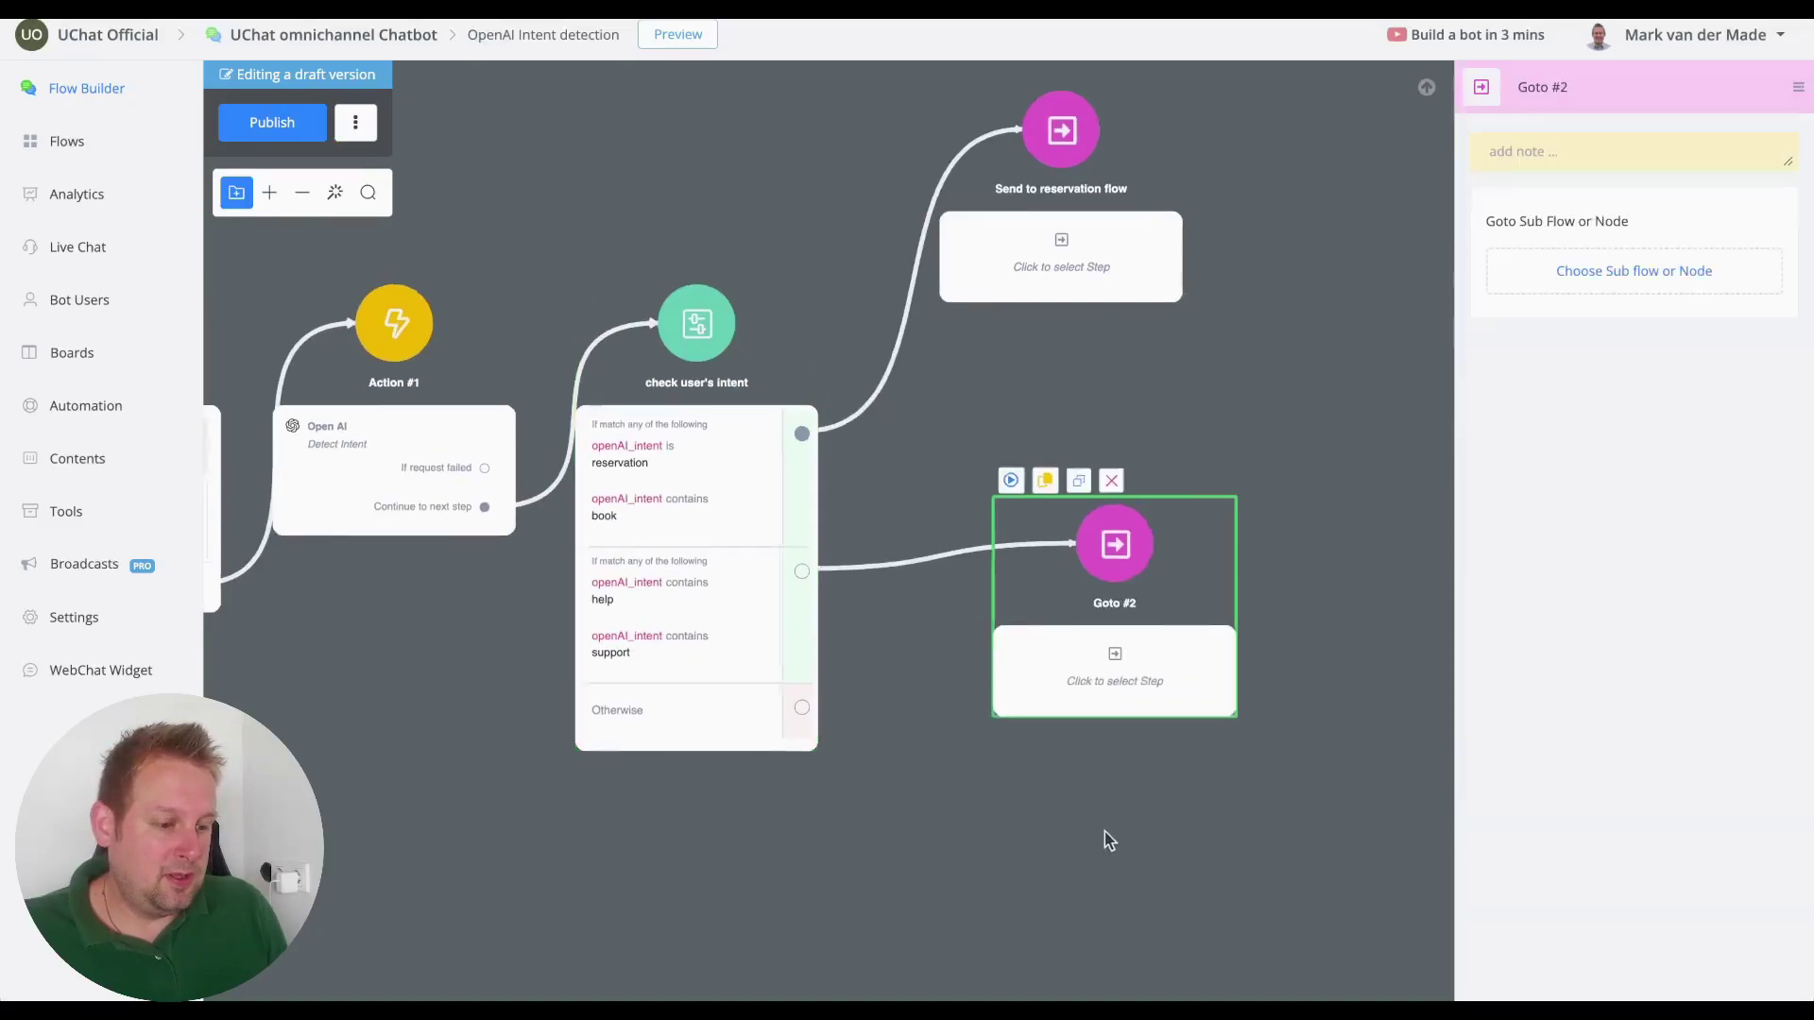
pyautogui.moveTo(1012, 565); pyautogui.dragTo(960, 494)
pyautogui.click(1590, 88)
pyautogui.tripleClick(1596, 88)
pyautogui.write('Se')
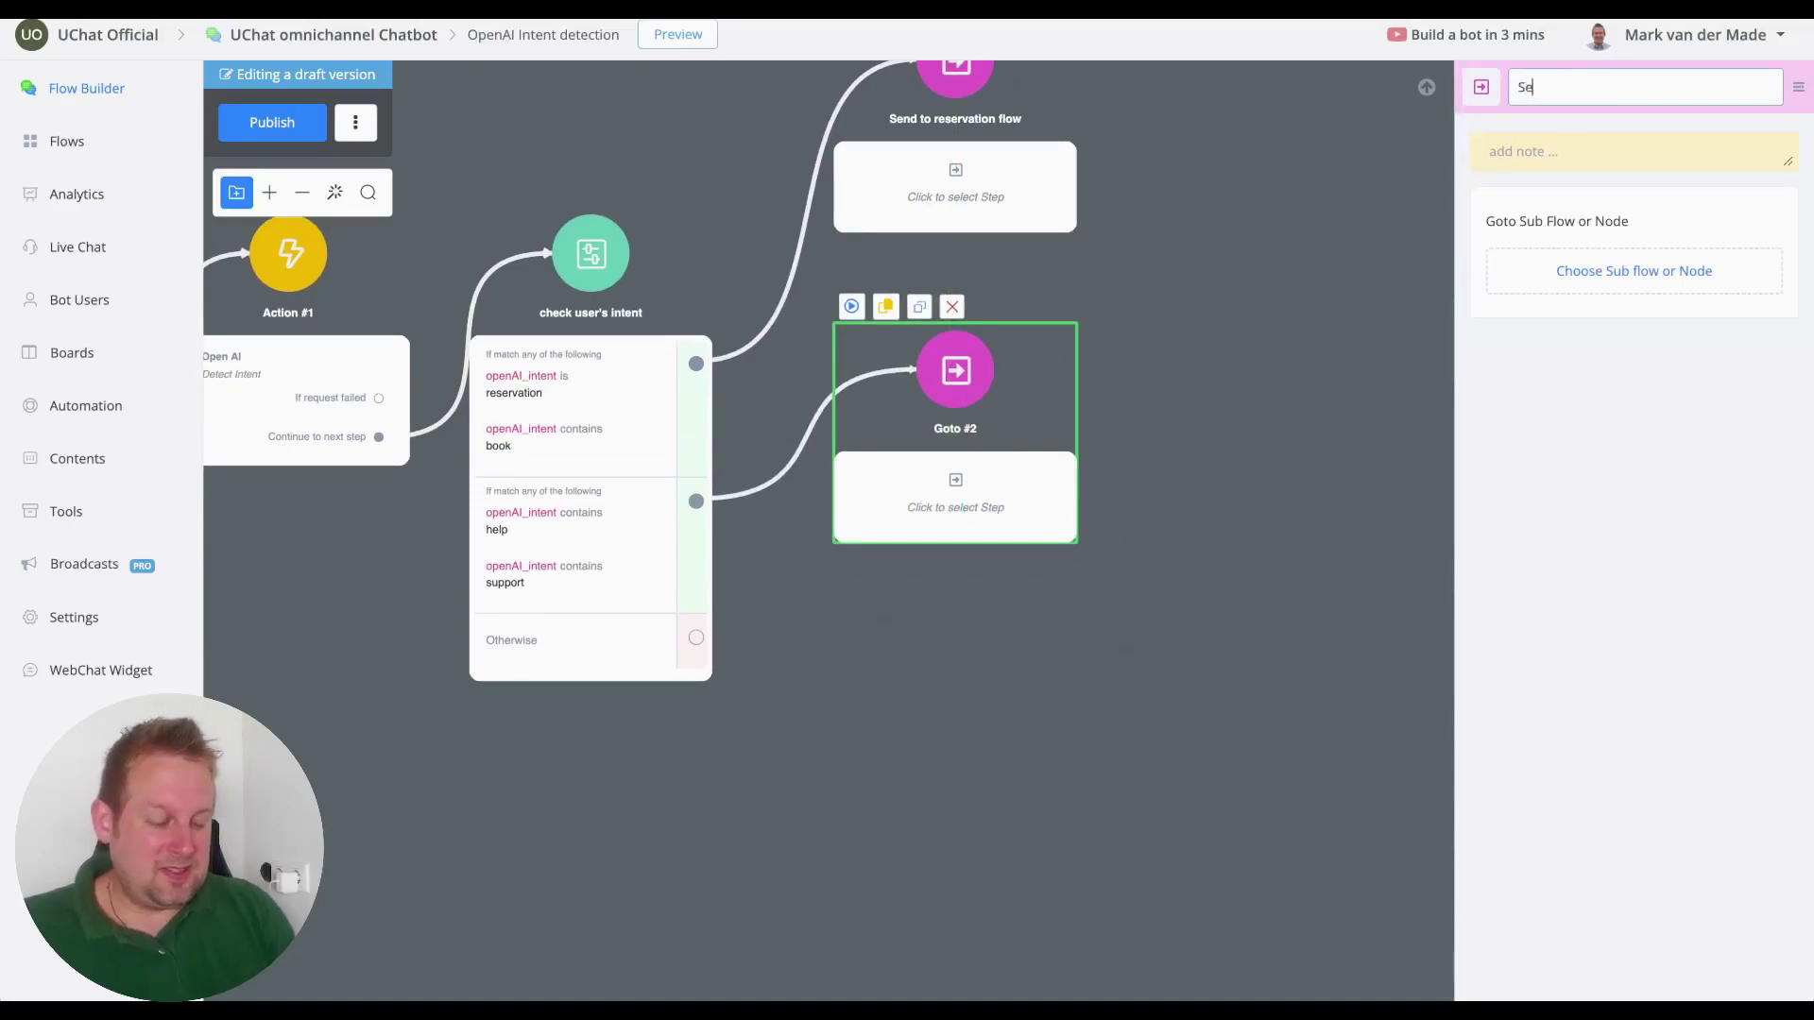
pyautogui.write('nd to cust')
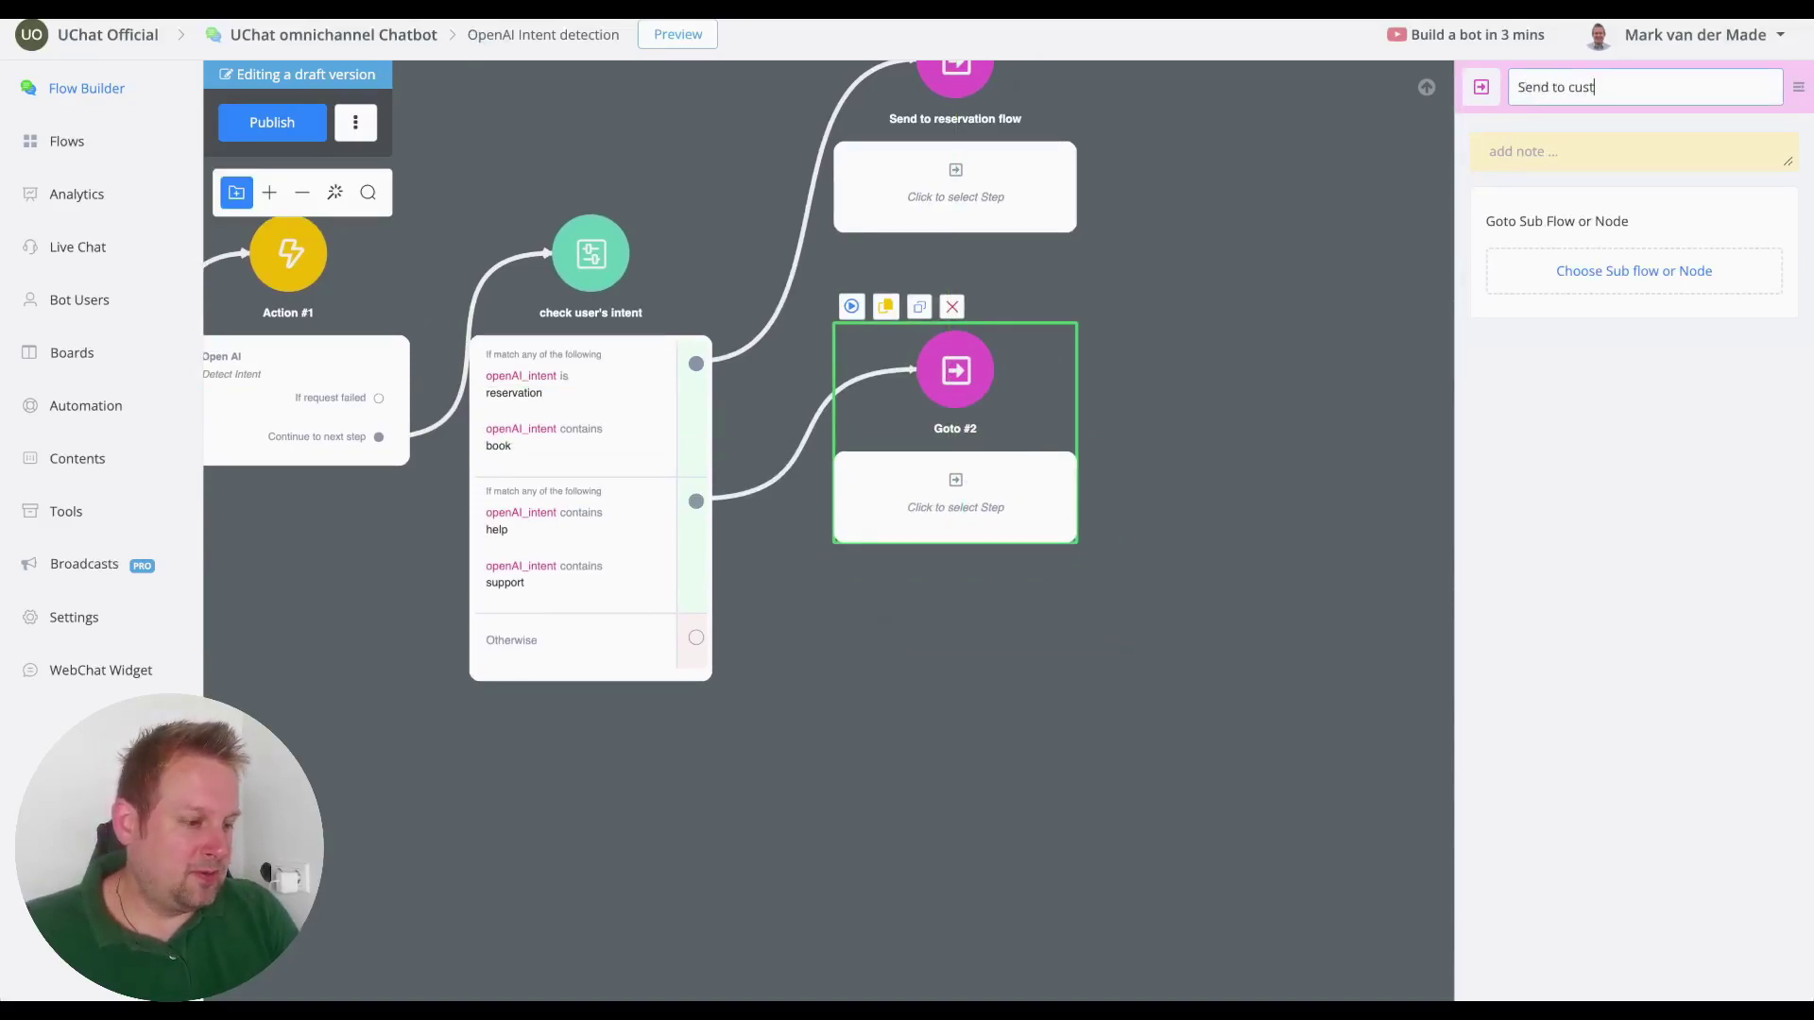
pyautogui.write('omer sup')
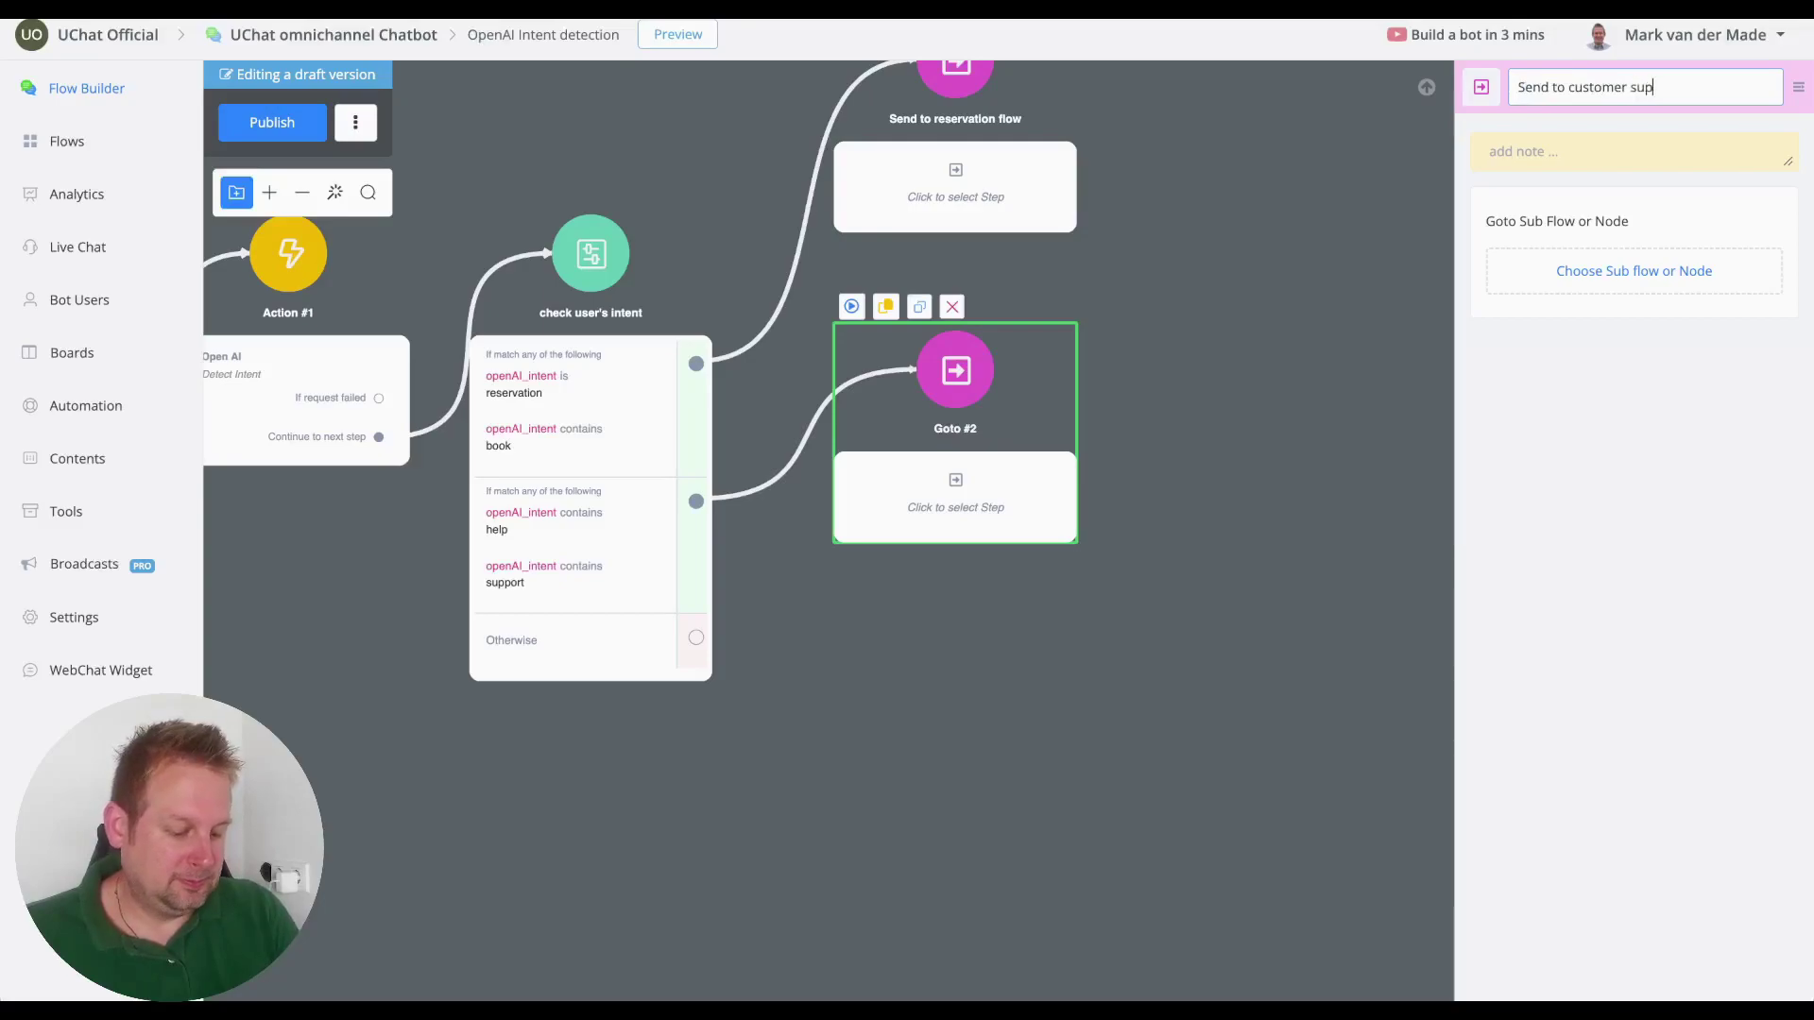
pyautogui.write('port flow')
pyautogui.press('Return')
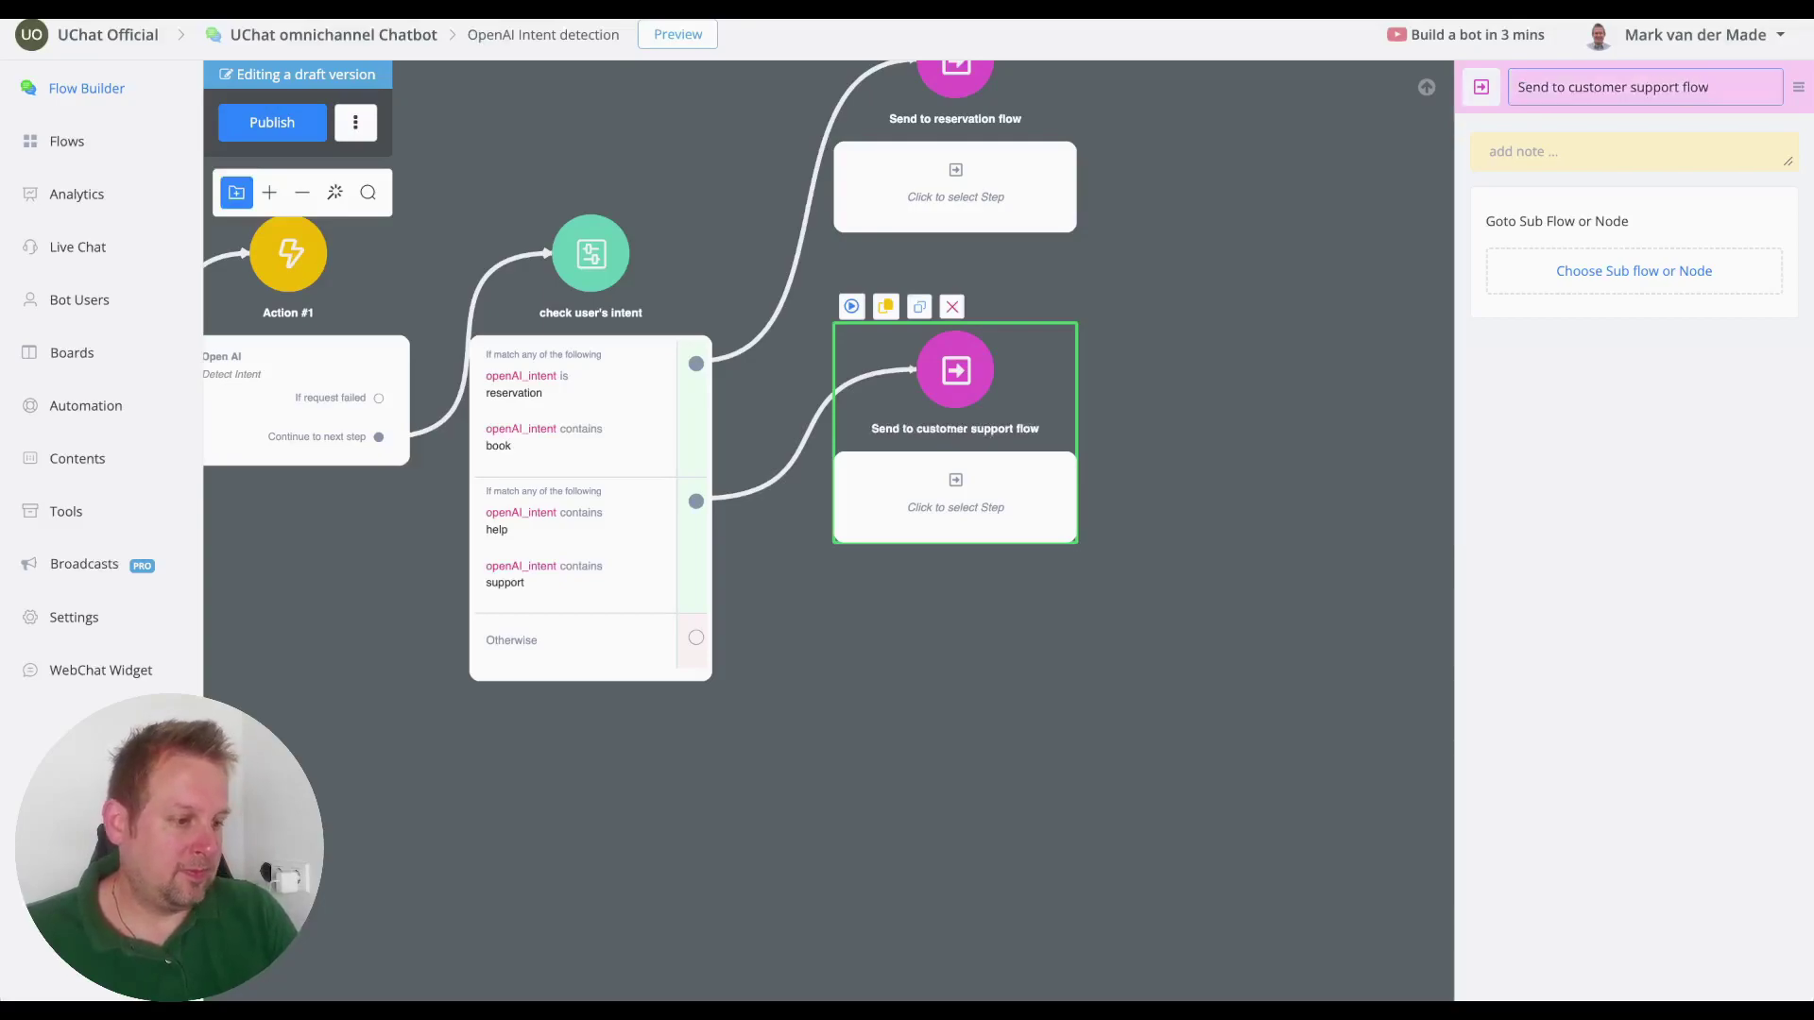
pyautogui.moveTo(837, 859); pyautogui.dragTo(1001, 564)
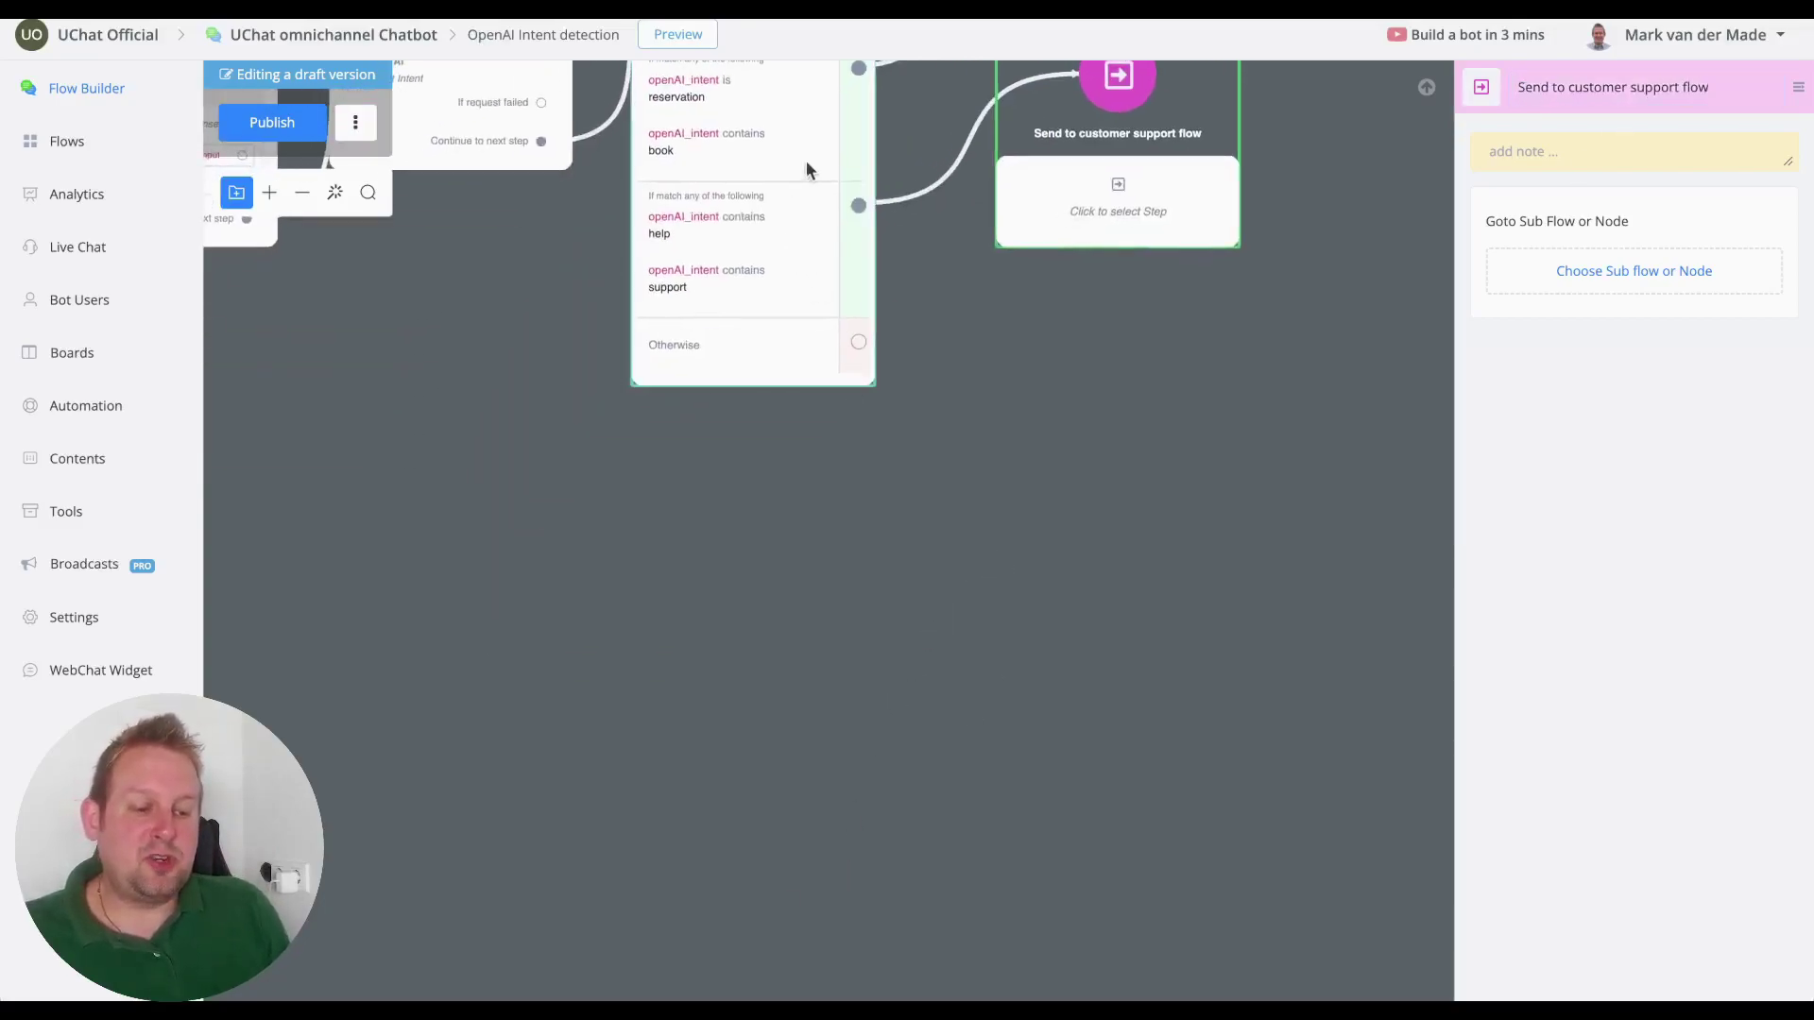
pyautogui.scroll(-2, 728, 718)
# Open the check user's intent condition settings to review its reservation/book and help/support rules
pyautogui.click(735, 253)
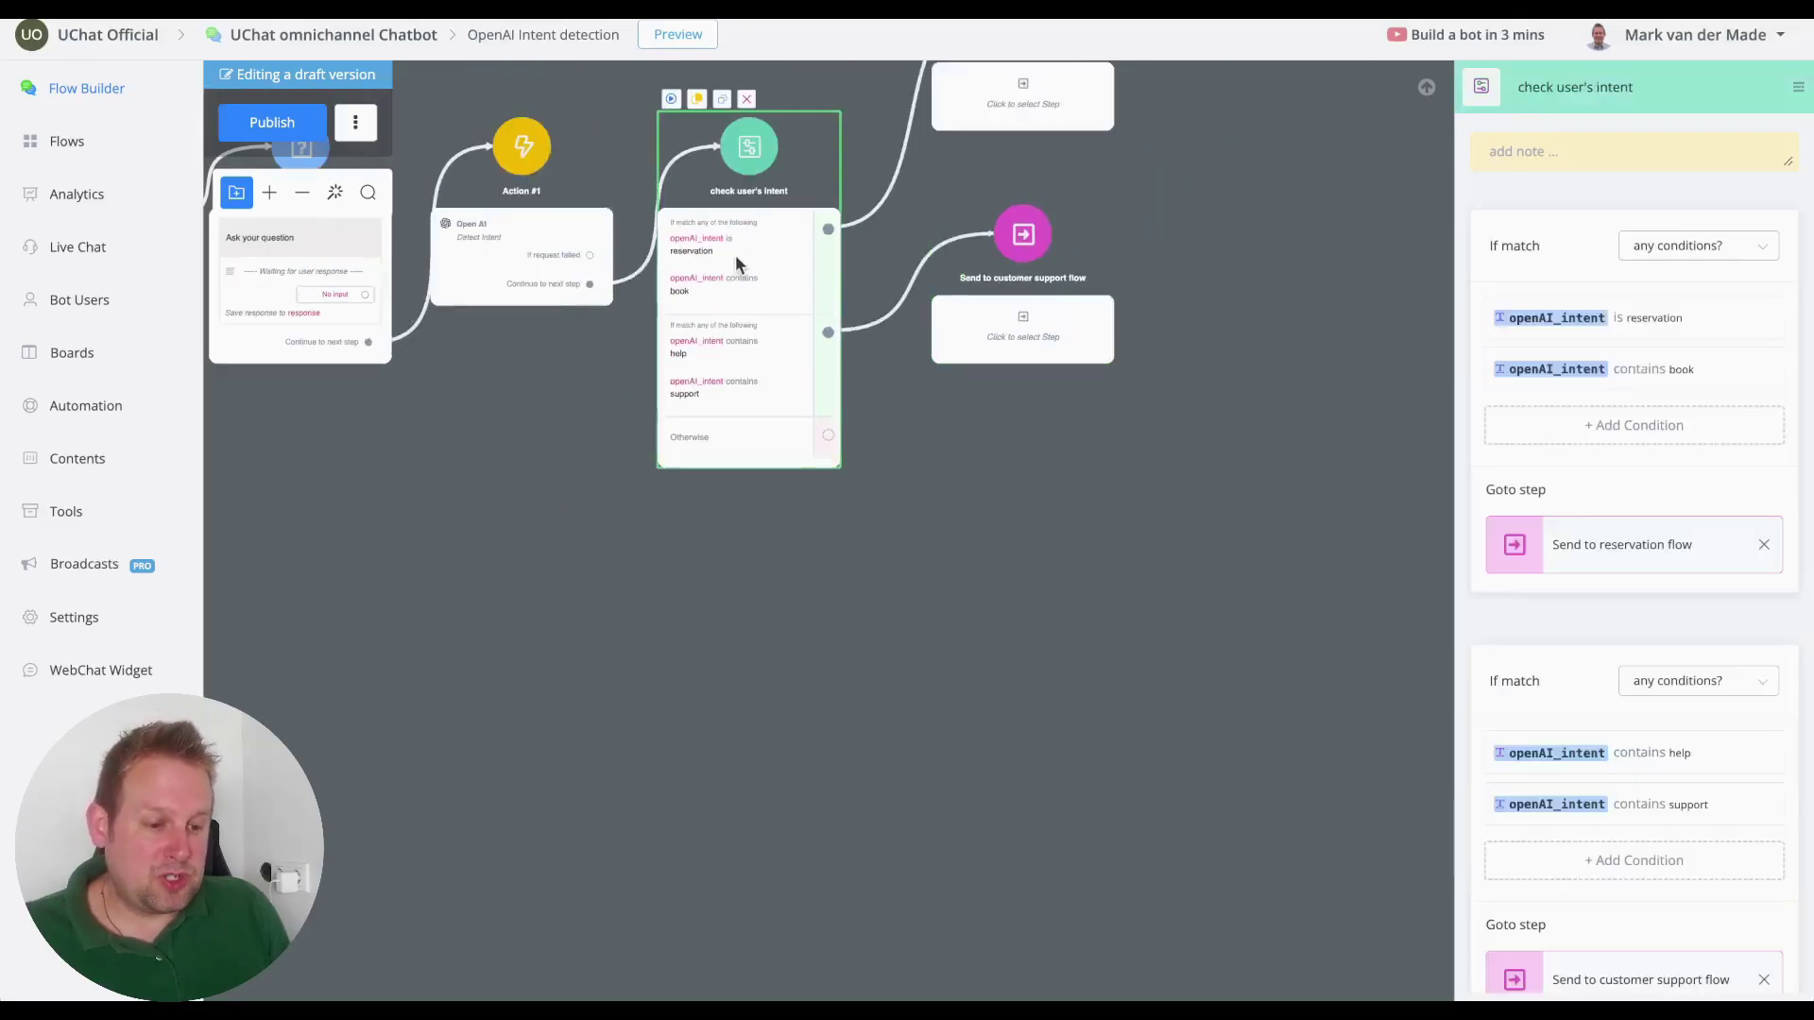
pyautogui.scroll(-3, 870, 707)
pyautogui.scroll(3, 745, 417)
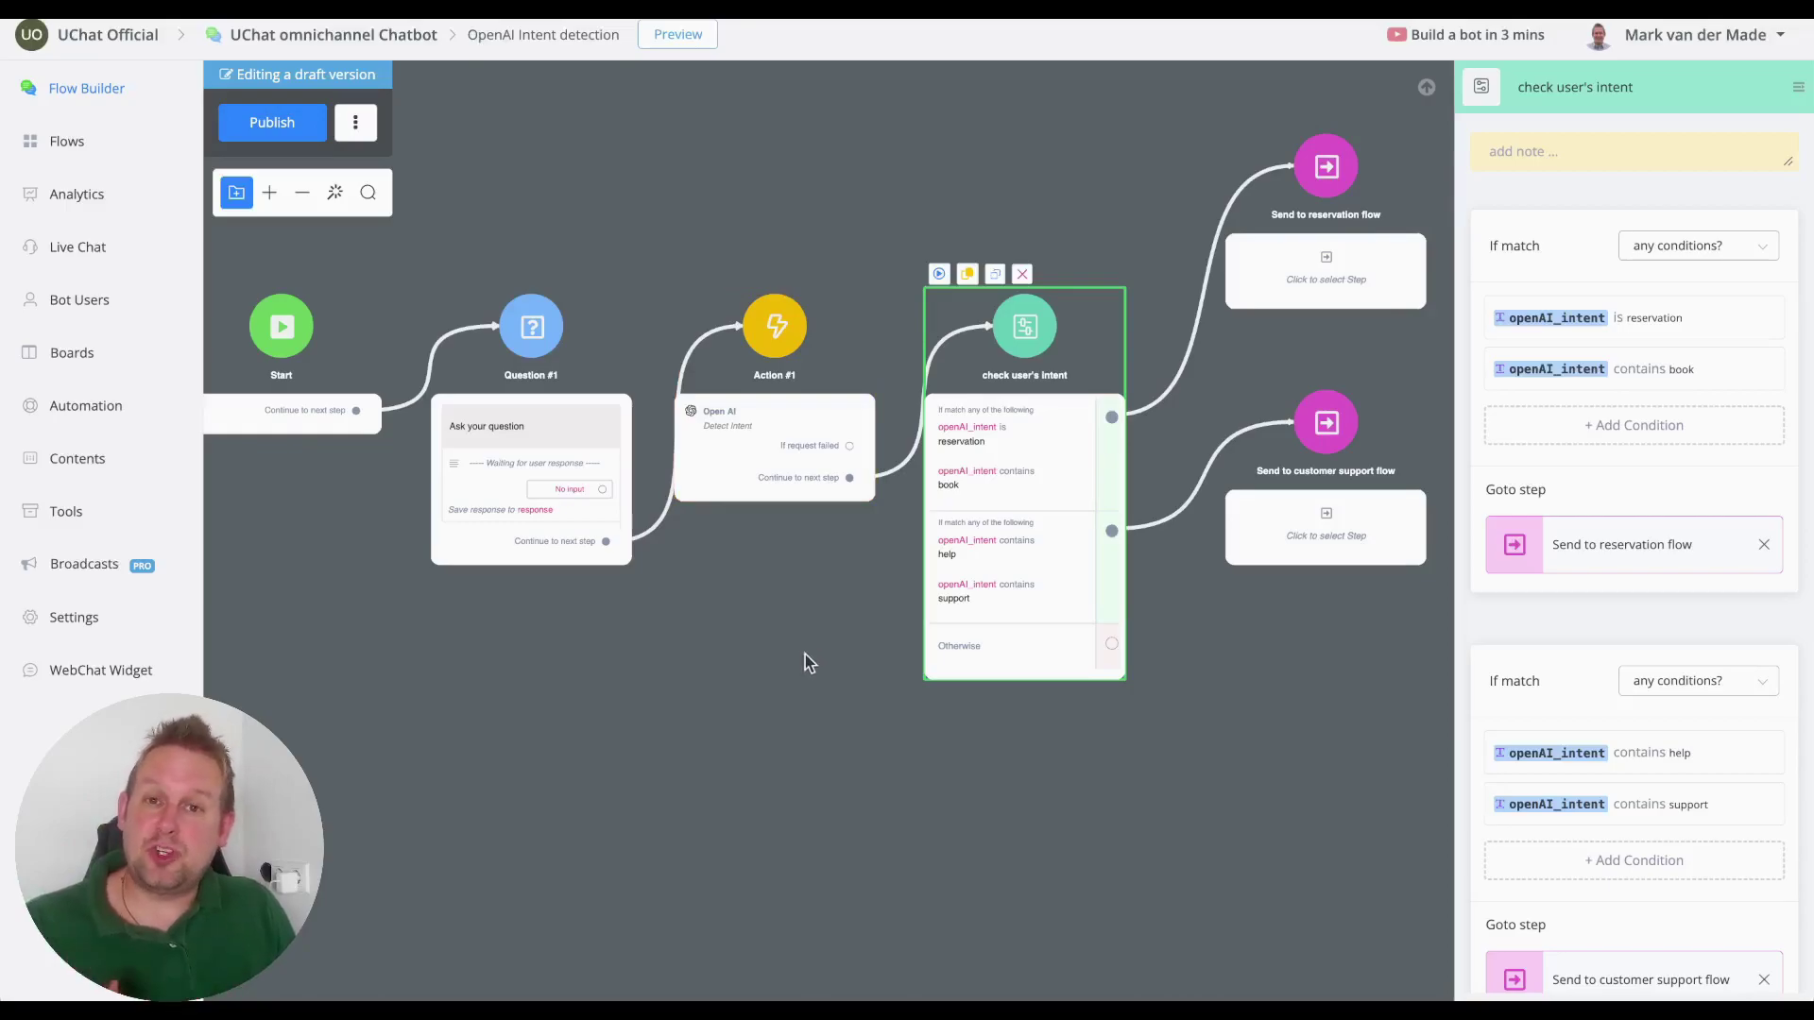
pyautogui.scroll(2, 1058, 446)
pyautogui.scroll(-2, 1057, 445)
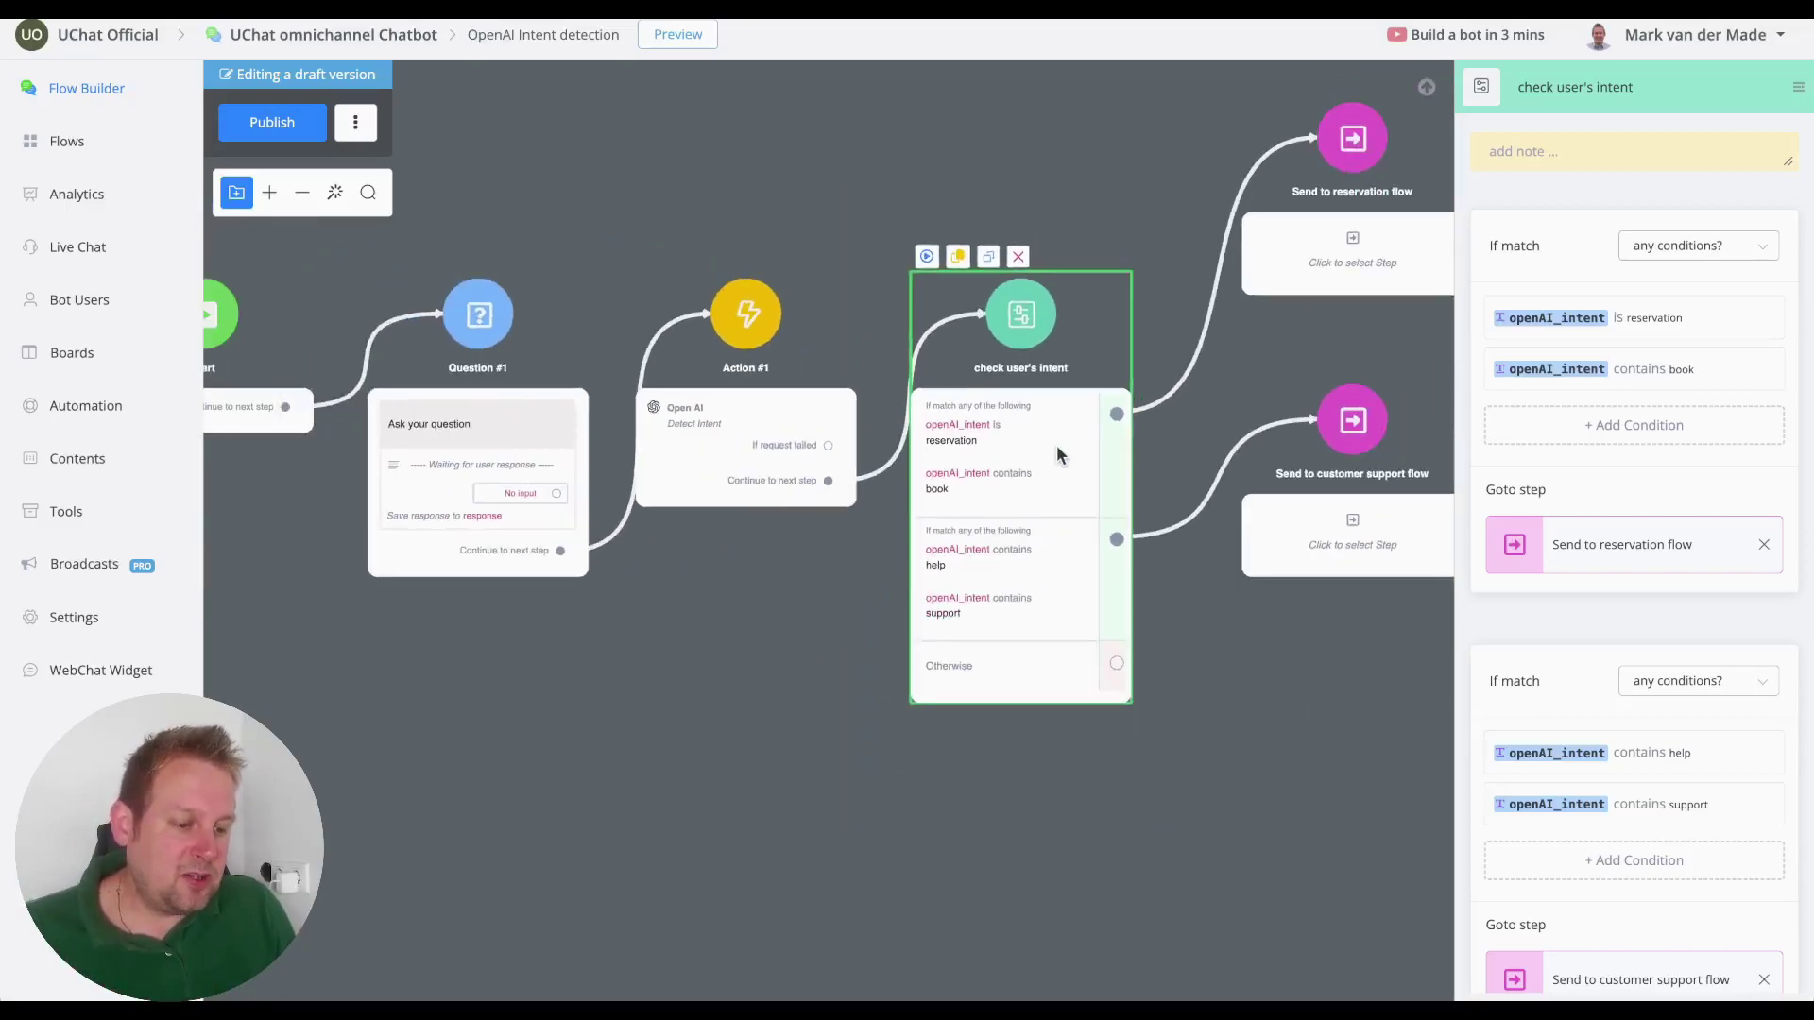
# Pan and zoom the canvas to review the flow from Start to both Goto branch steps
pyautogui.moveTo(1218, 697); pyautogui.dragTo(718, 643)
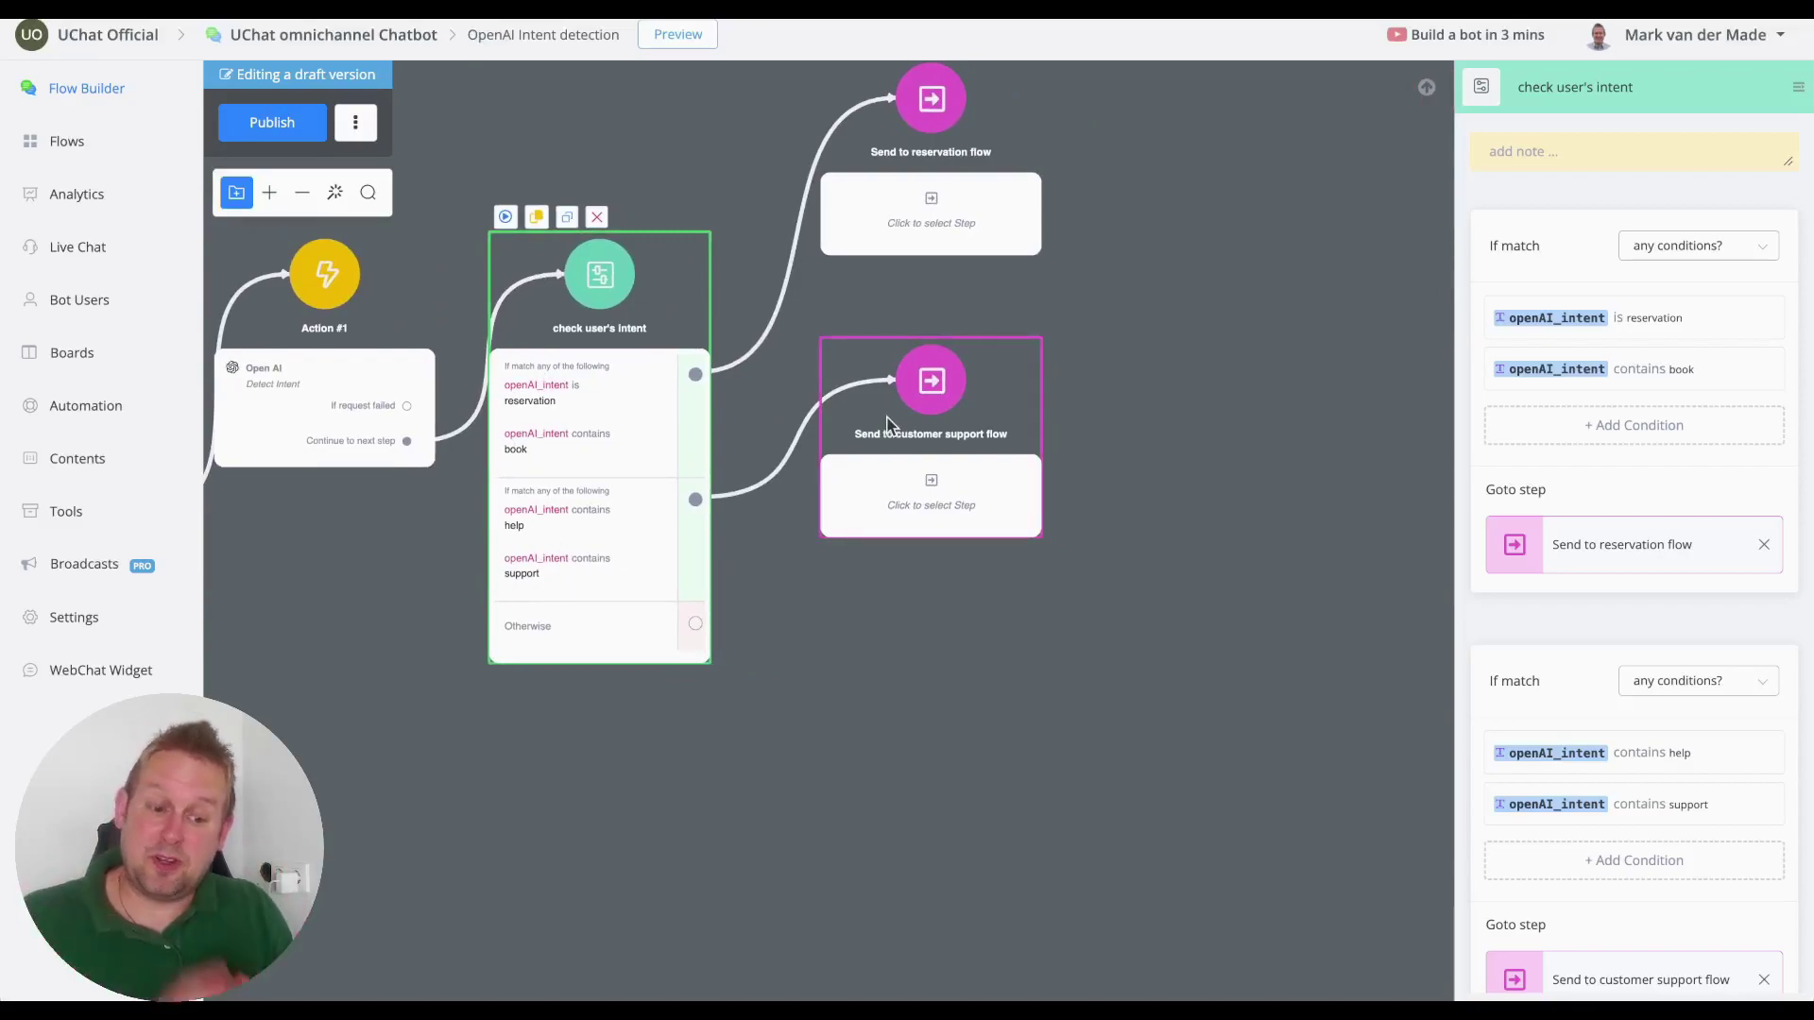
pyautogui.scroll(2, 349, 431)
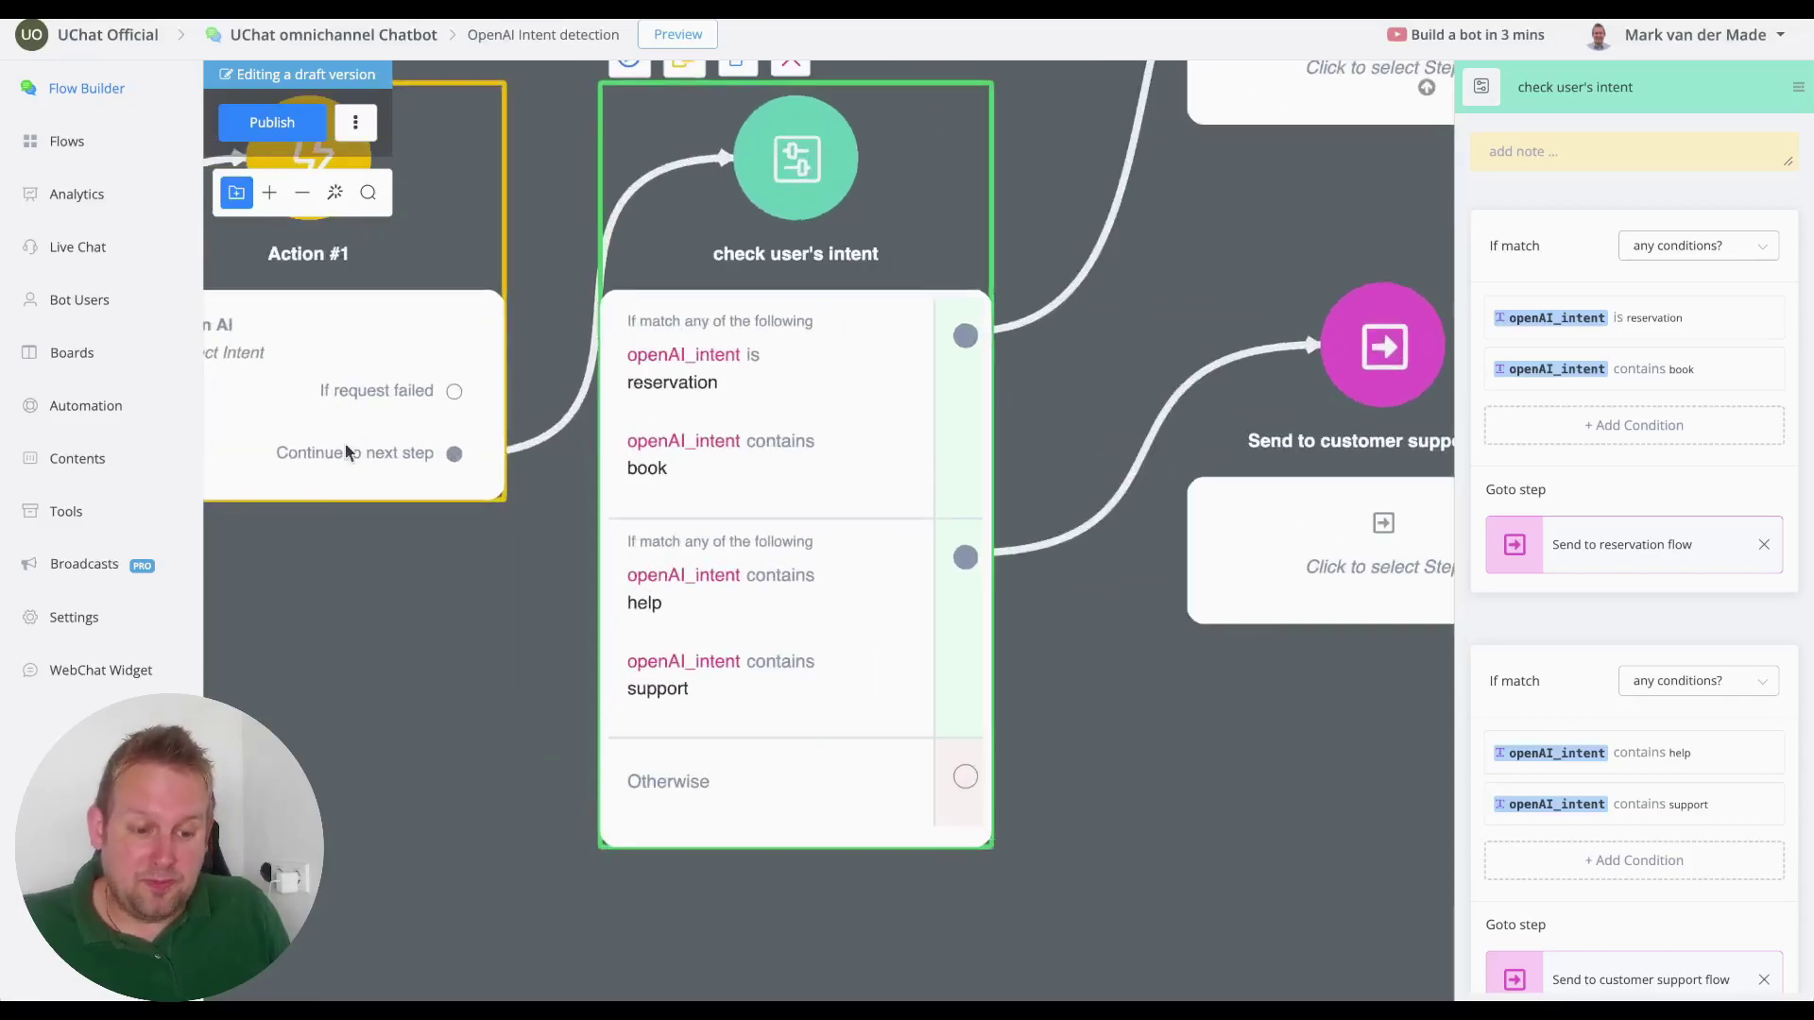
pyautogui.moveTo(352, 643); pyautogui.dragTo(661, 649)
pyautogui.scroll(-4, 662, 653)
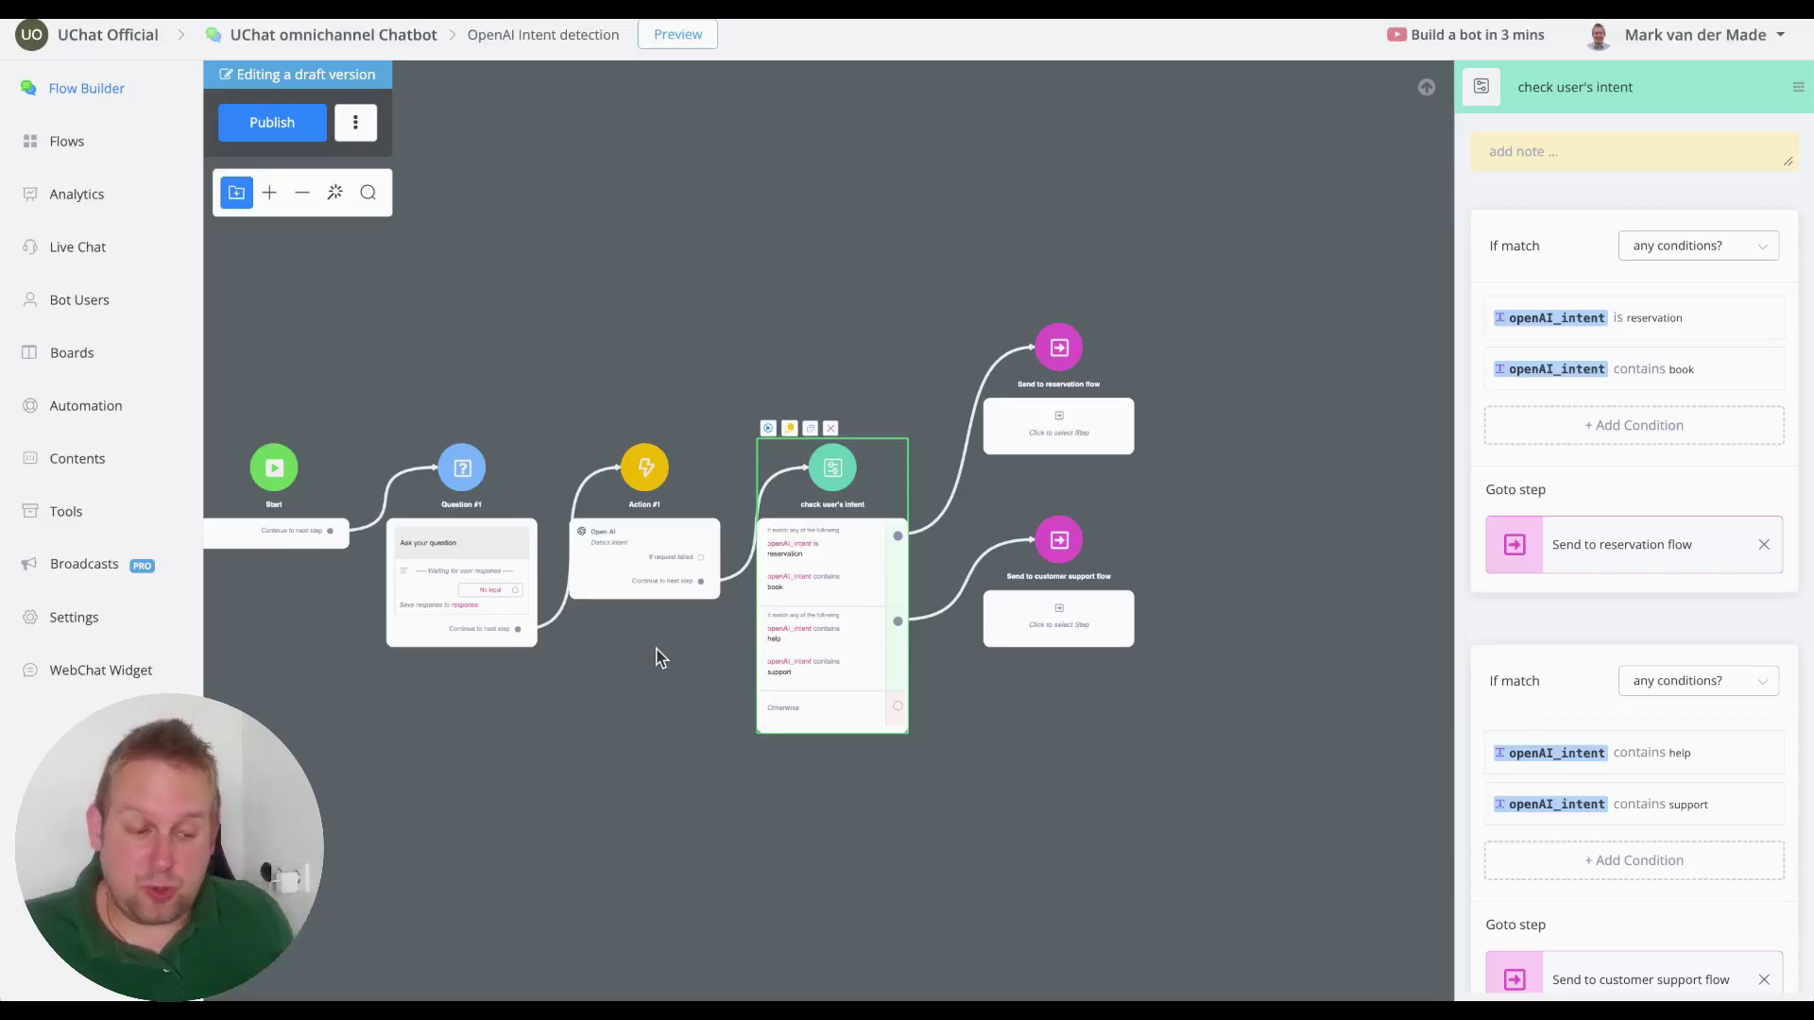
pyautogui.scroll(5, 943, 445)
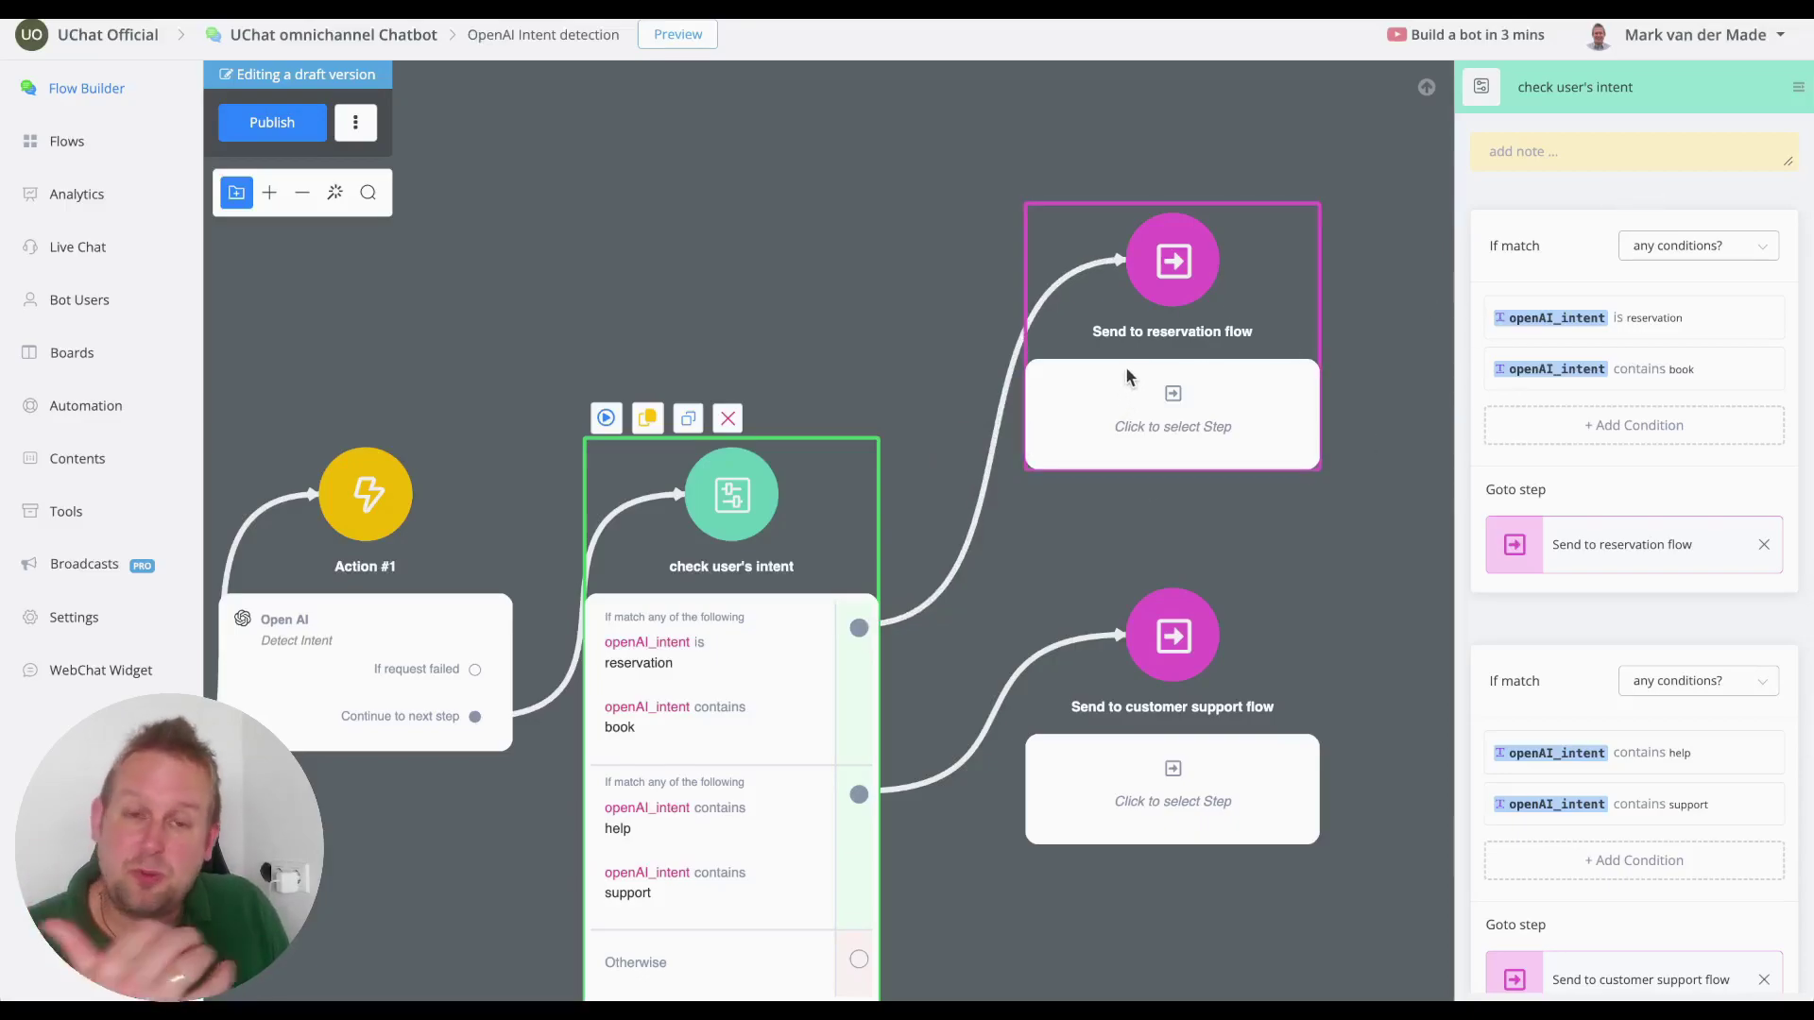
pyautogui.scroll(-3, 1102, 410)
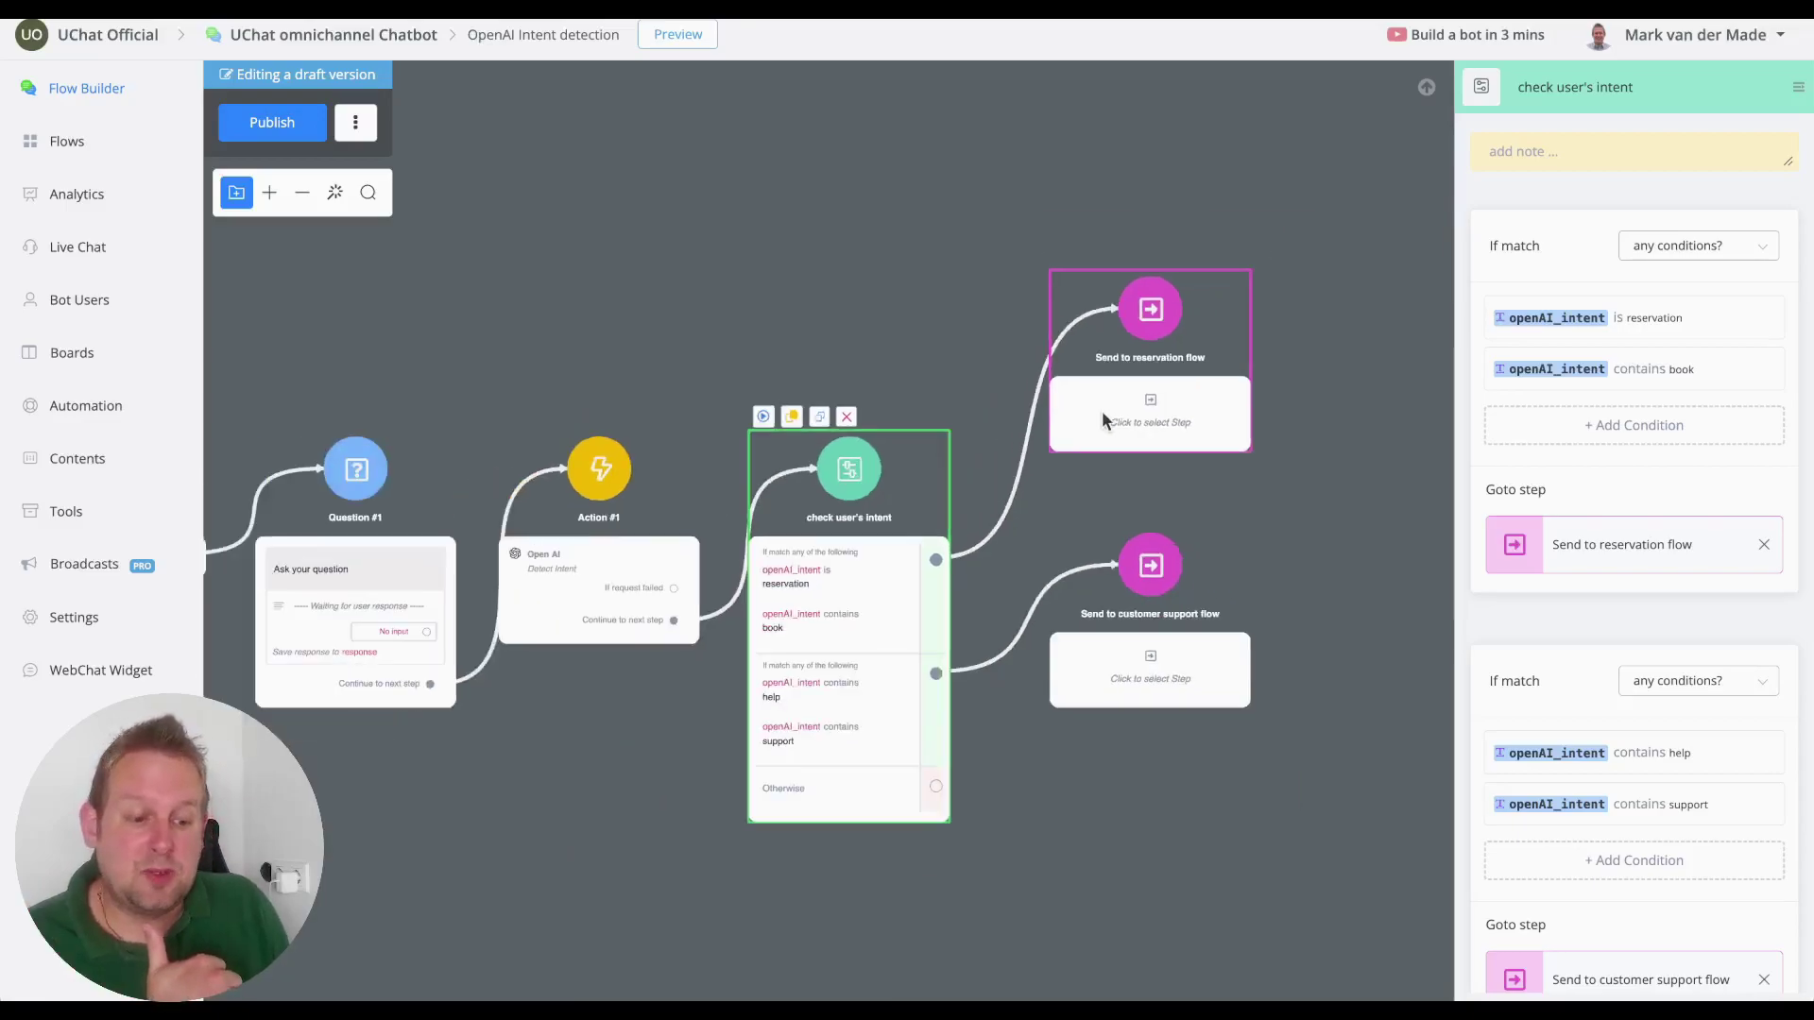
pyautogui.scroll(2, 780, 522)
pyautogui.scroll(2, 784, 532)
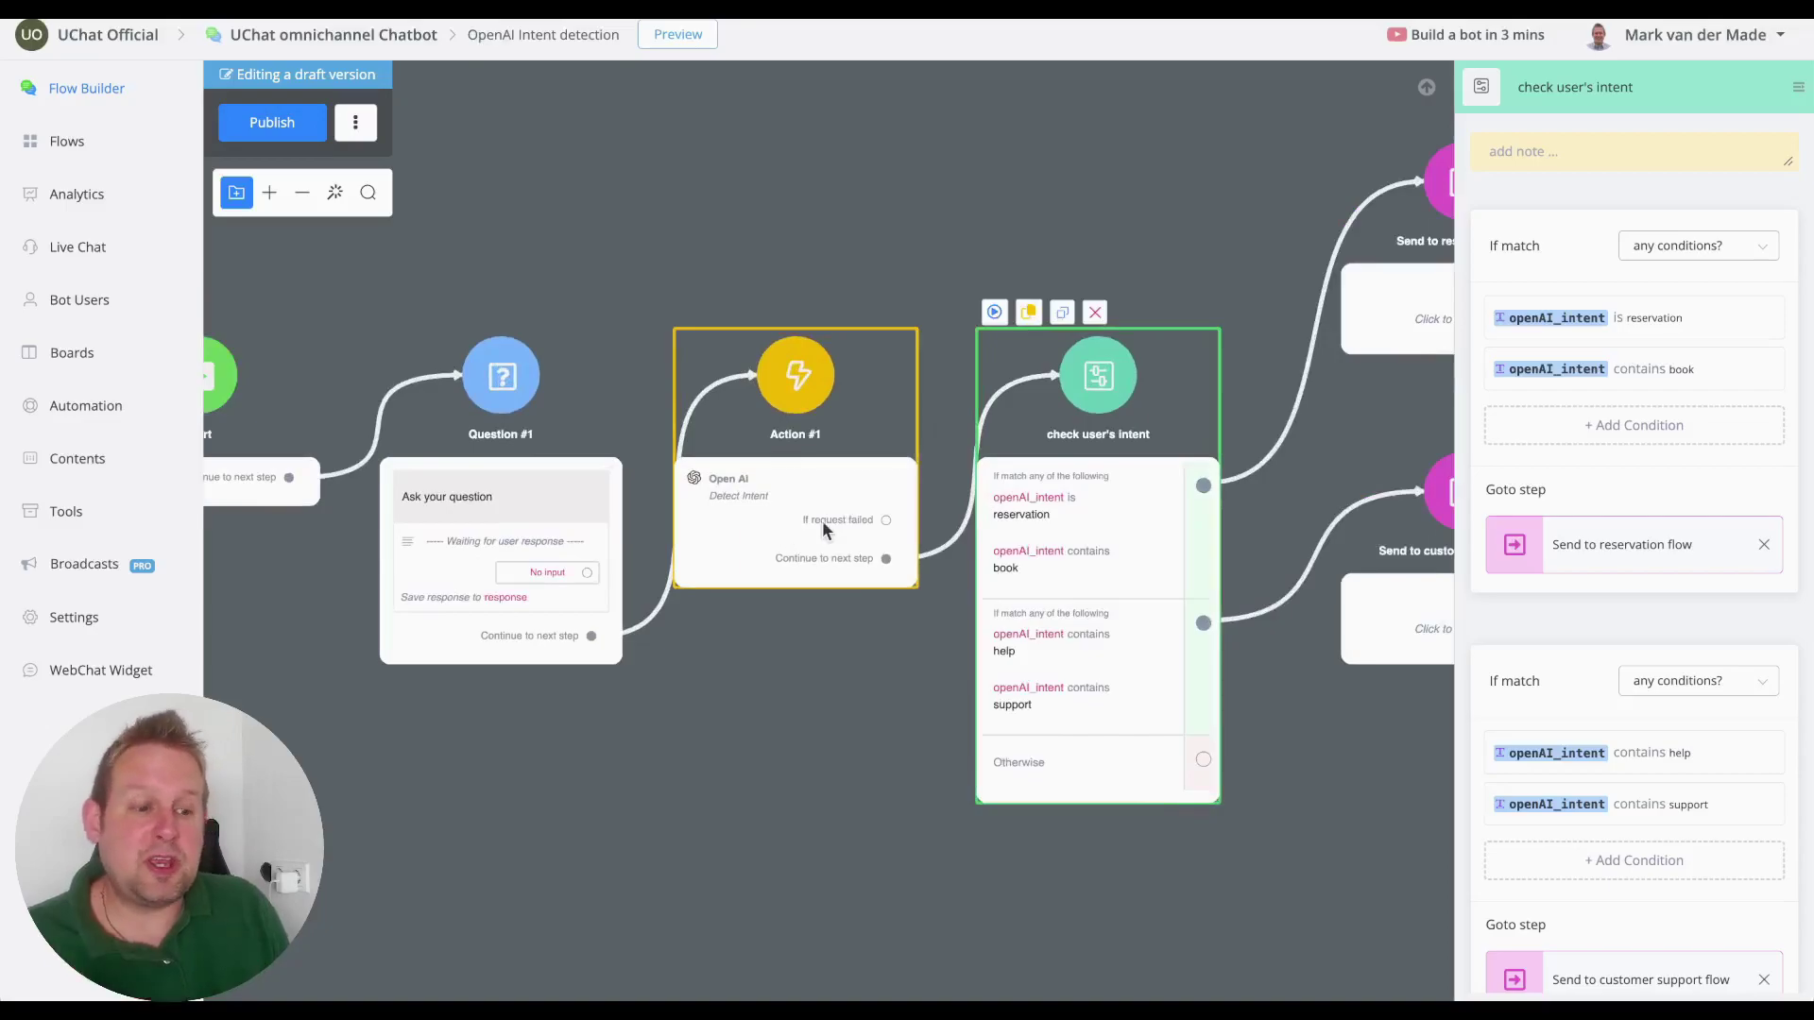
pyautogui.scroll(-5, 879, 571)
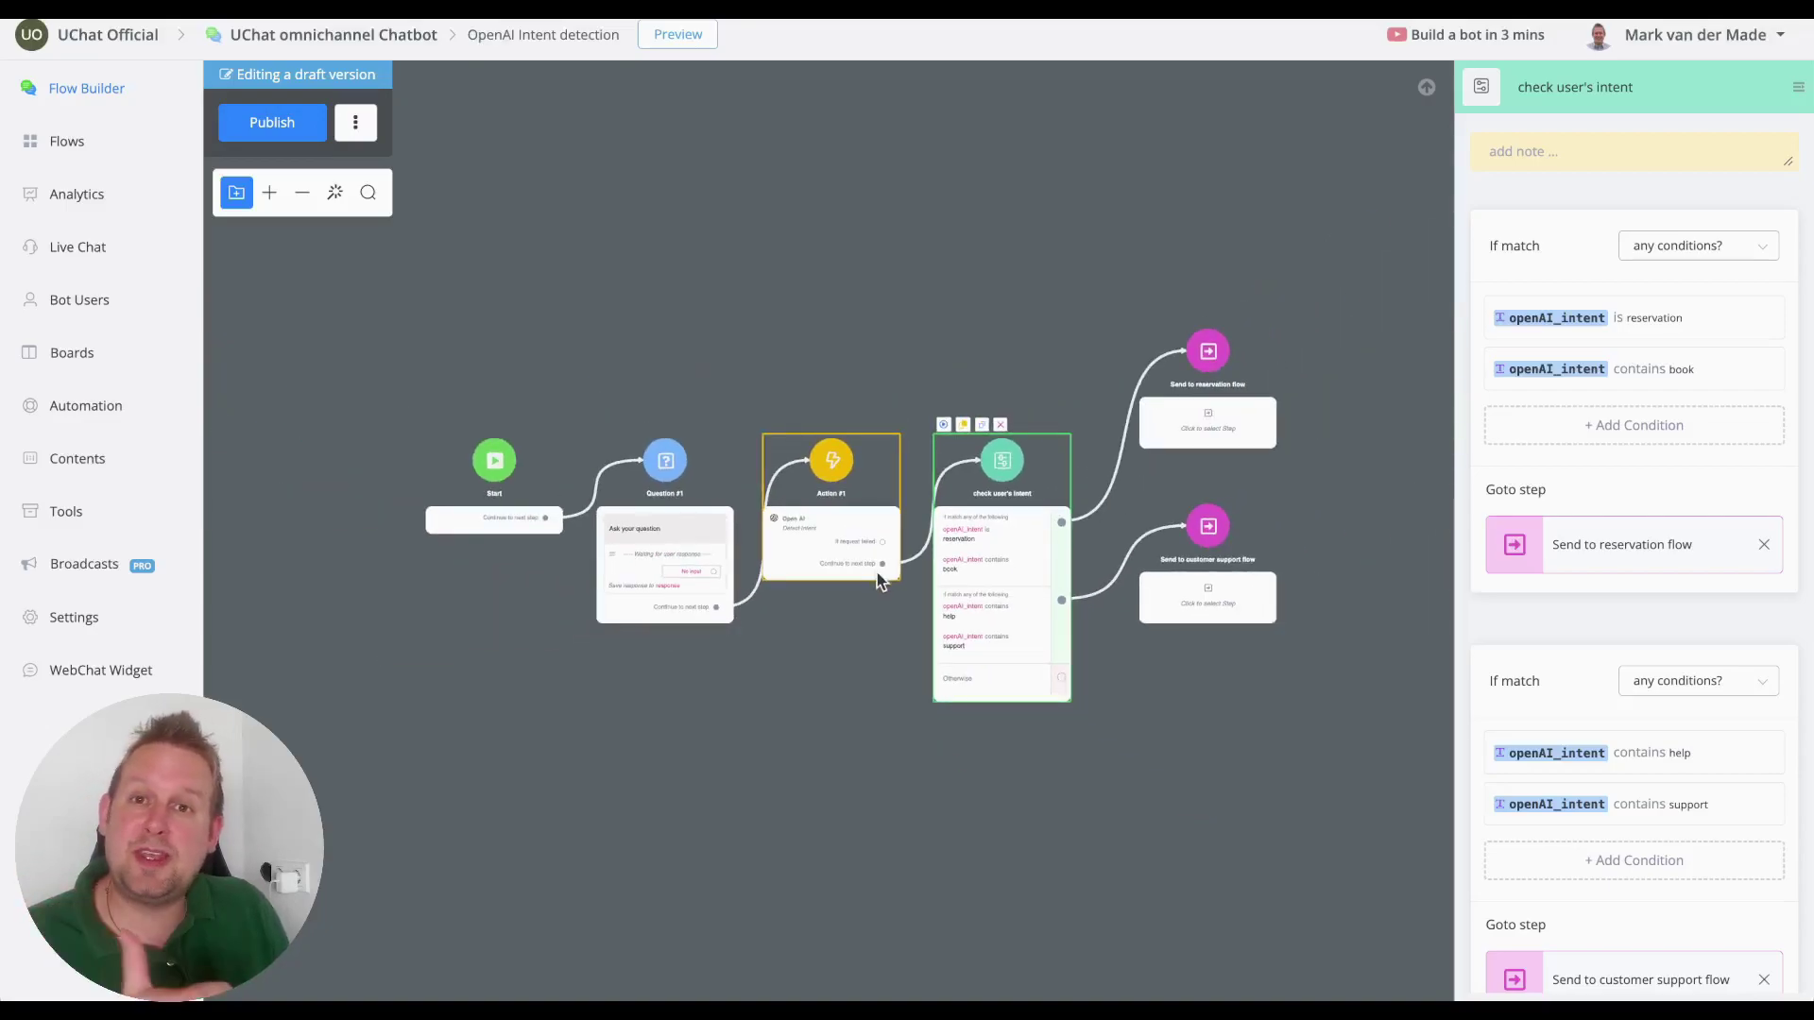